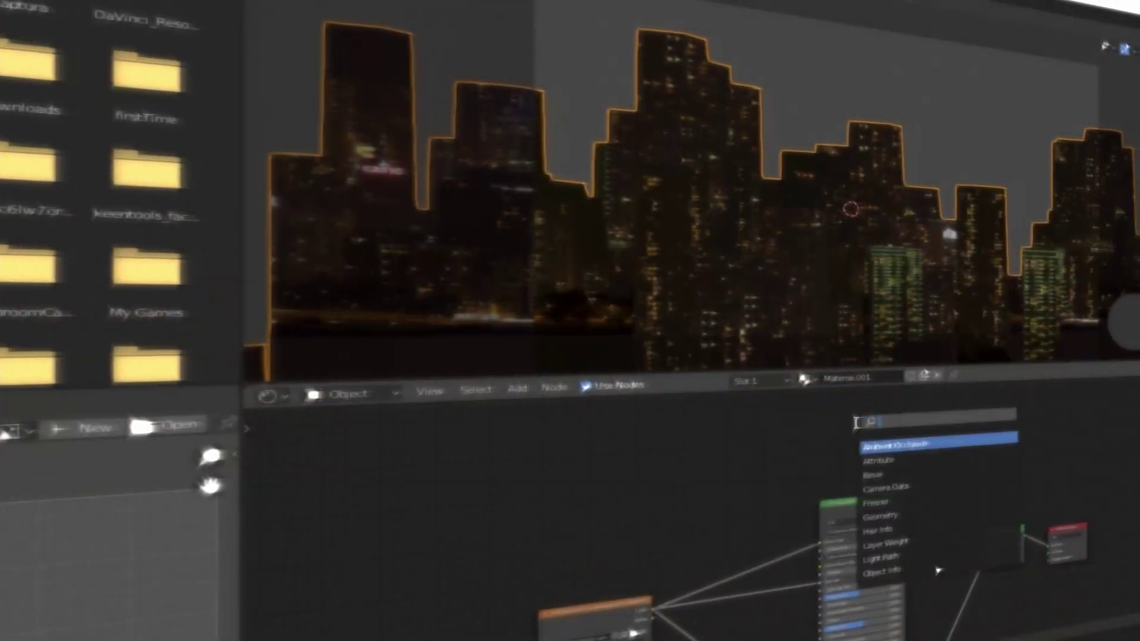
Step: Add a color ramp node to the building material and link it between the image texture and the mix shader
{"action": "type", "text": "color"}
{"action": "left_click", "coordinate": [886, 461]}
{"action": "left_click", "coordinate": [830, 451]}
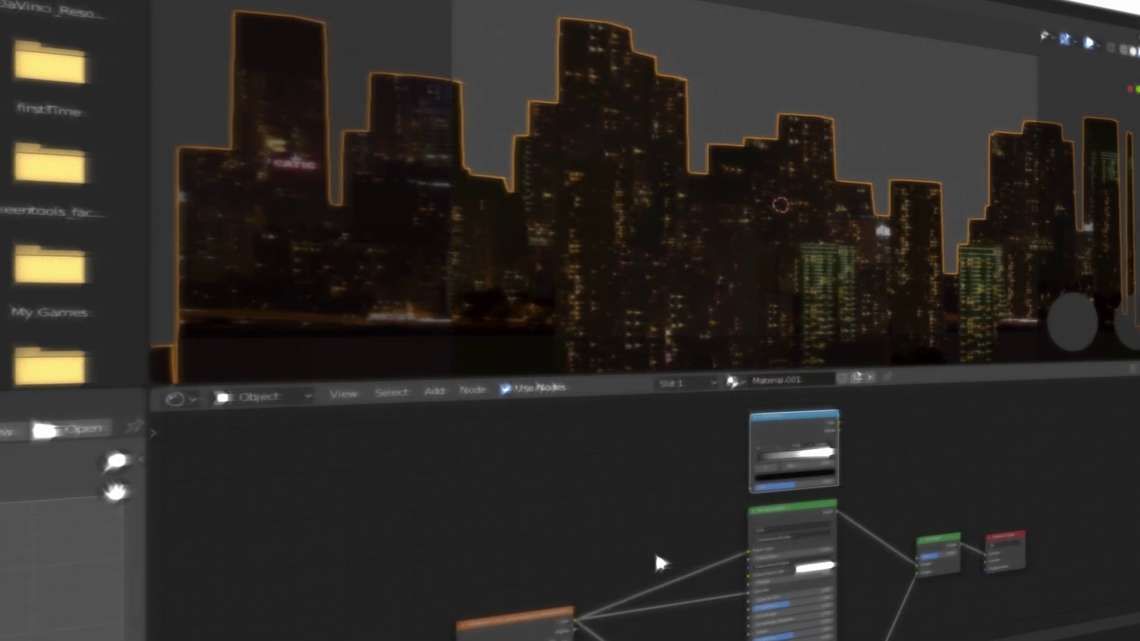
{"action": "left_click_drag", "start_coordinate": [653, 610], "coordinate": [780, 491]}
{"action": "left_click_drag", "start_coordinate": [679, 503], "coordinate": [724, 492]}
{"action": "left_click_drag", "start_coordinate": [814, 424], "coordinate": [893, 560]}
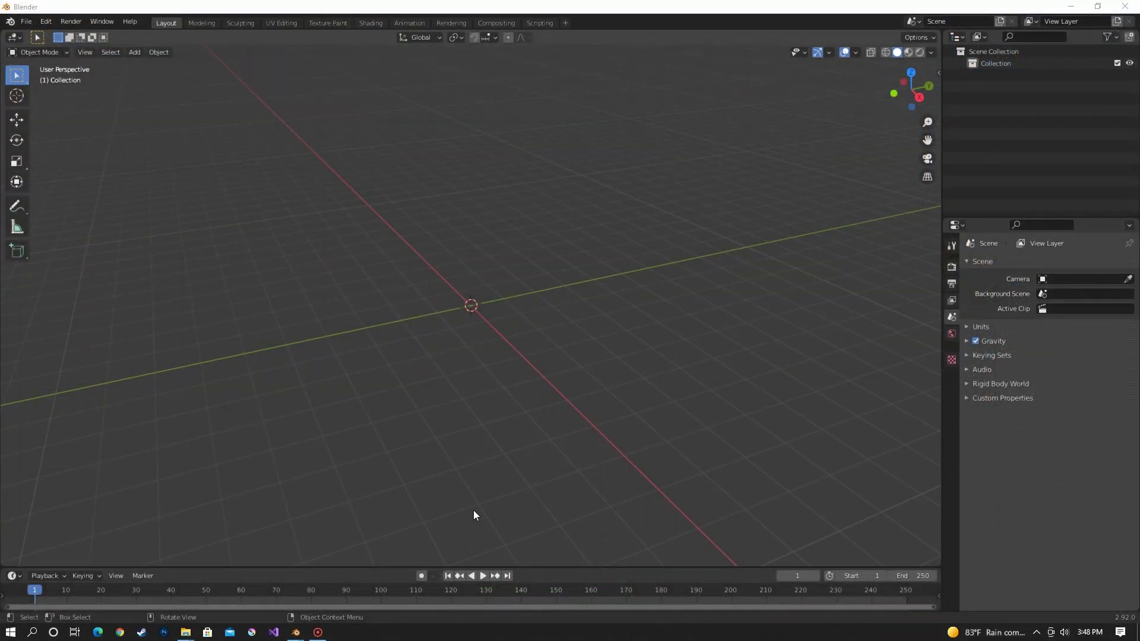
Step: Add a plane mesh at the centre of the empty scene
{"action": "key", "text": "shift+a"}
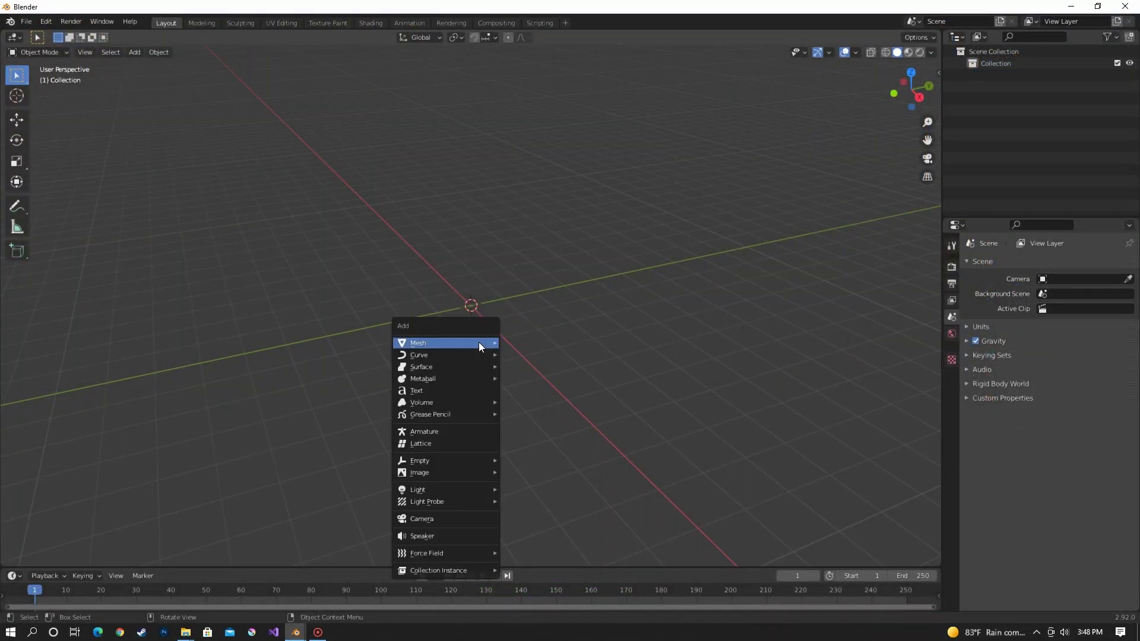
{"action": "mouse_move", "coordinate": [478, 342]}
{"action": "left_click", "coordinate": [541, 348]}
Step: Subdivide the plane with an applied Subdivision Surface modifier of type Simple, using 8 levels for both viewport and render
{"action": "scroll", "coordinate": [675, 258], "scroll_direction": "up", "scroll_amount": 6}
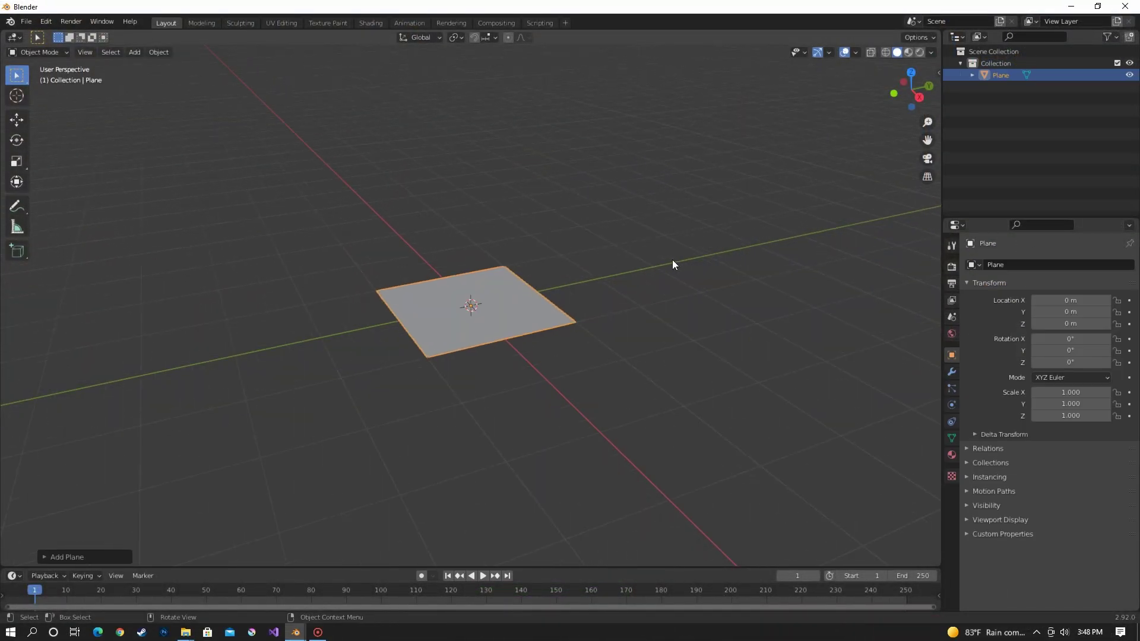
{"action": "left_click", "coordinate": [951, 372]}
{"action": "left_click", "coordinate": [1022, 267]}
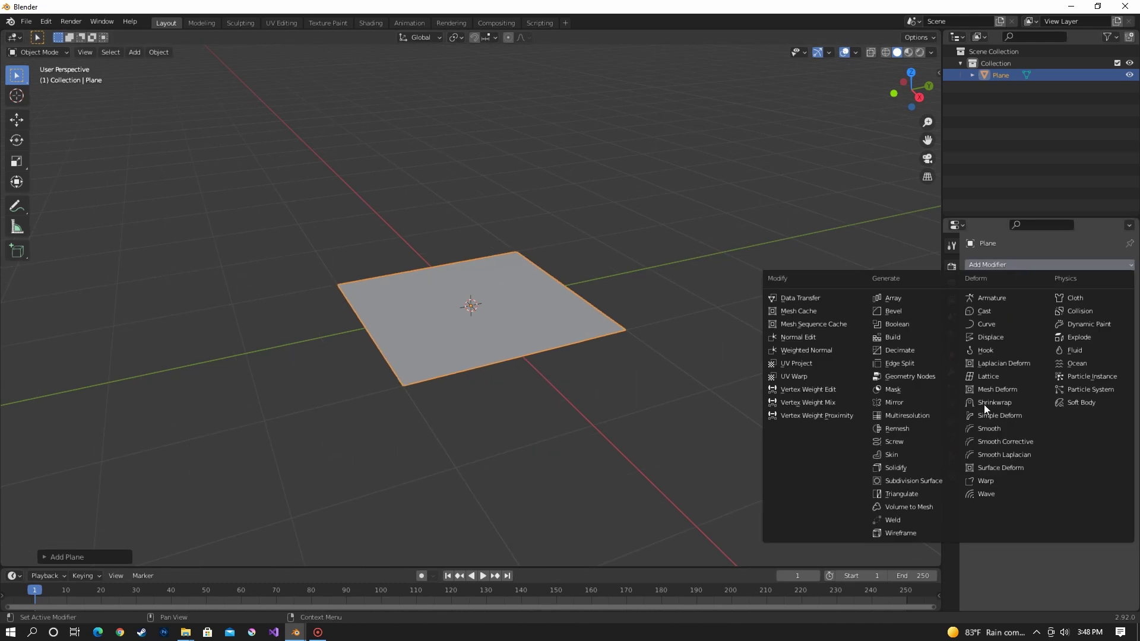
{"action": "left_click", "coordinate": [876, 479]}
{"action": "left_click", "coordinate": [1093, 317]}
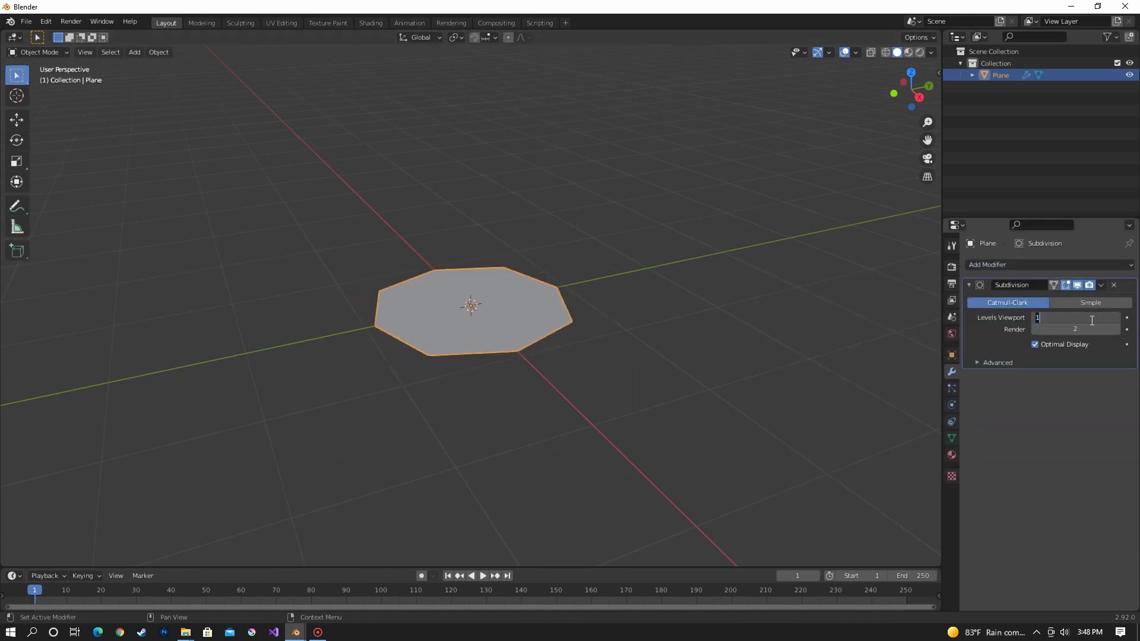
{"action": "type", "text": "8"}
{"action": "key", "text": "Return"}
{"action": "left_click", "coordinate": [1091, 332]}
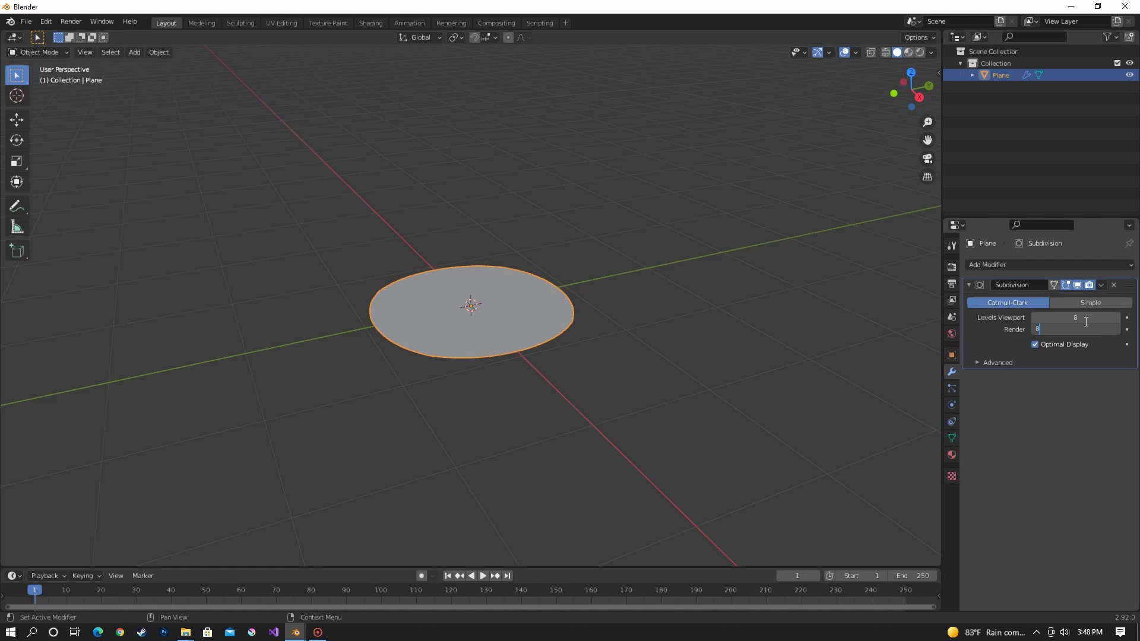
{"action": "key", "text": "Return"}
{"action": "left_click", "coordinate": [1075, 304]}
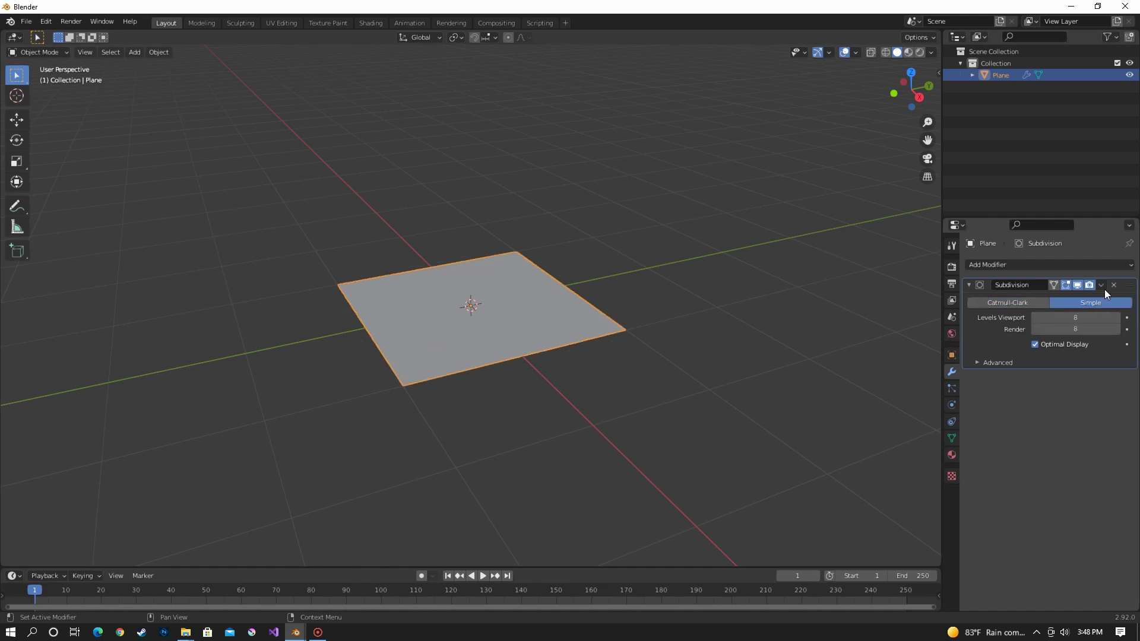
{"action": "left_click", "coordinate": [1103, 286]}
{"action": "left_click", "coordinate": [1072, 298]}
Step: Add a Displace modifier to the plane and give it a new texture of type Clouds
{"action": "left_click", "coordinate": [1016, 266]}
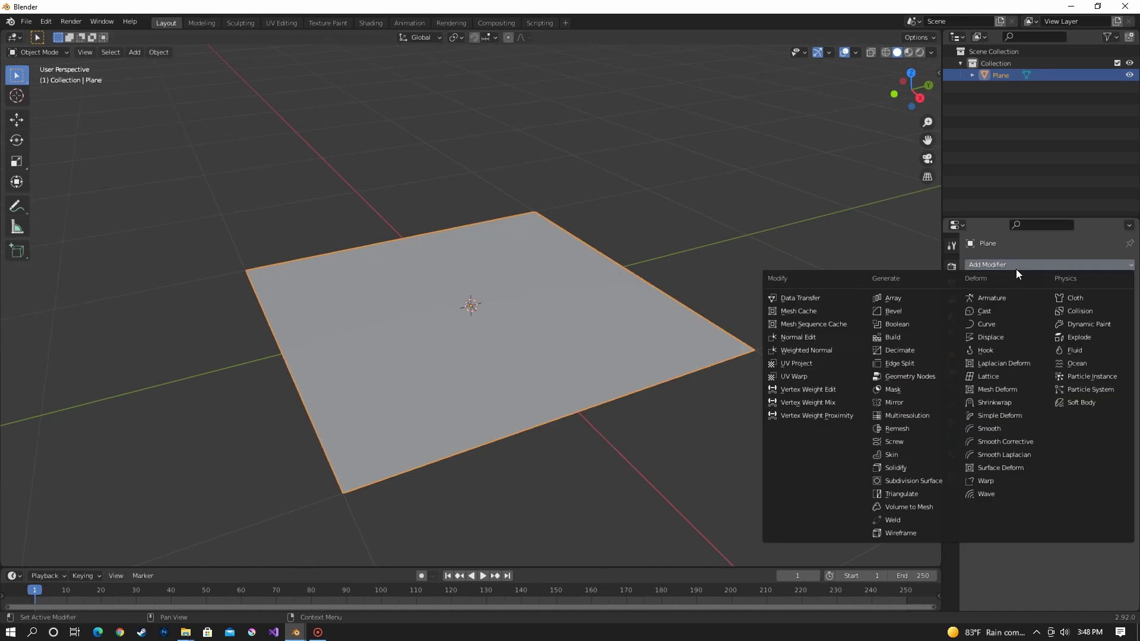
{"action": "left_click", "coordinate": [1018, 336]}
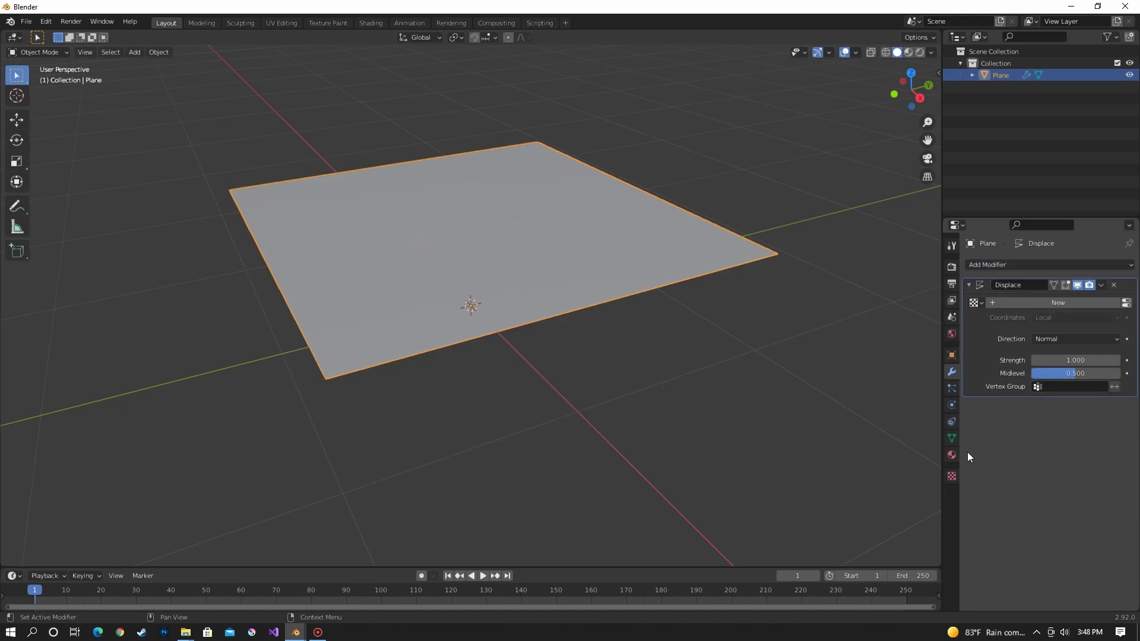
{"action": "left_click", "coordinate": [952, 478]}
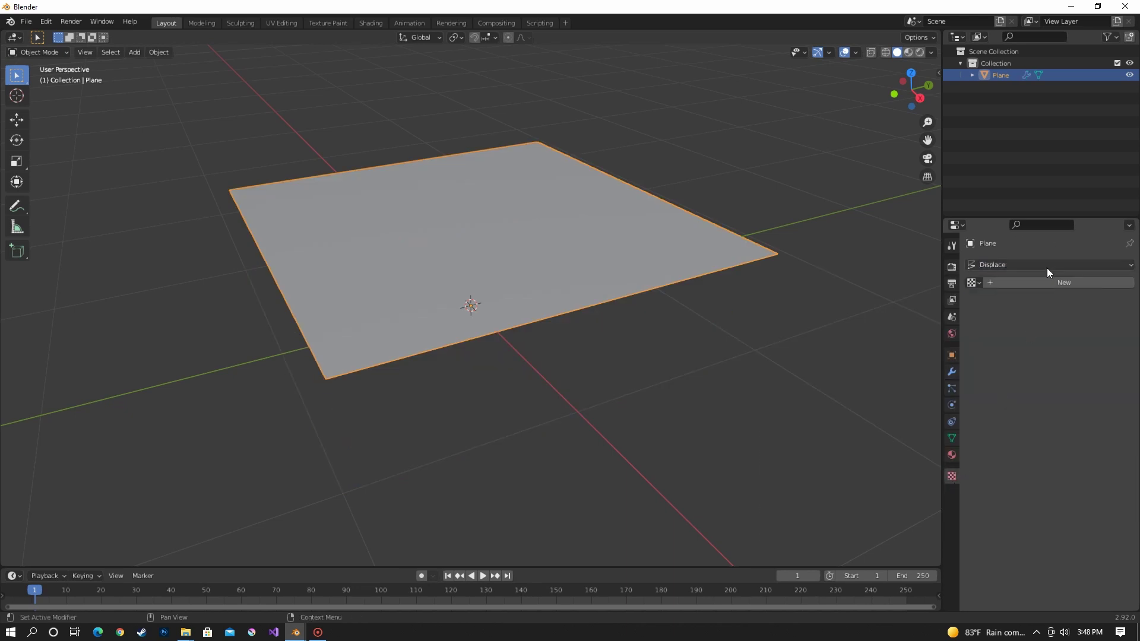
{"action": "left_click", "coordinate": [1045, 284]}
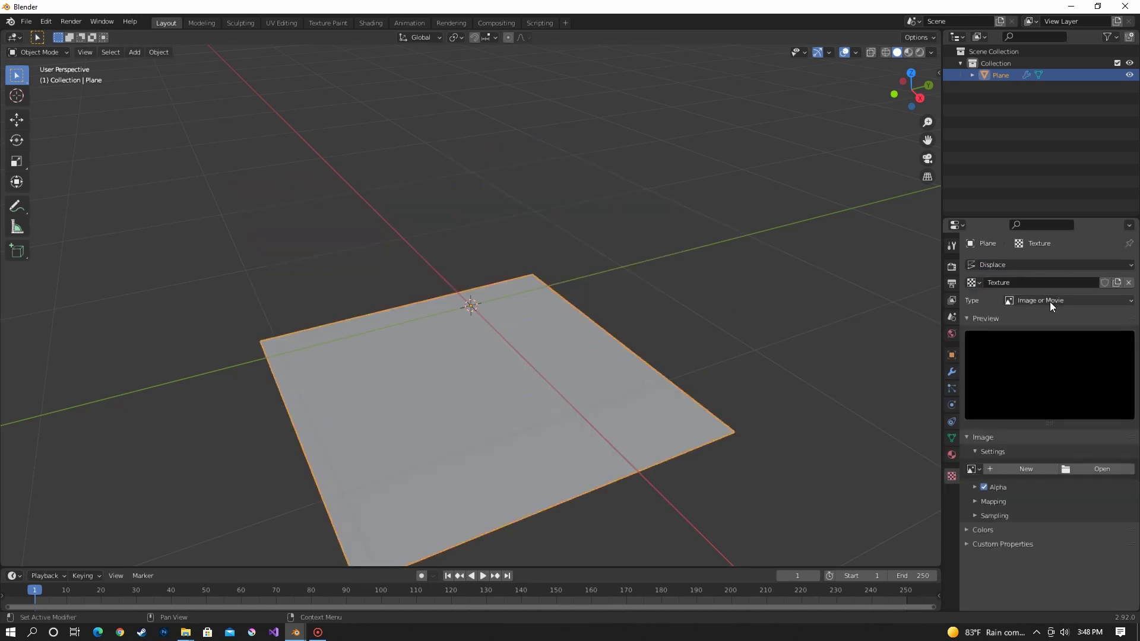
{"action": "left_click", "coordinate": [1050, 301]}
{"action": "left_click", "coordinate": [1047, 340]}
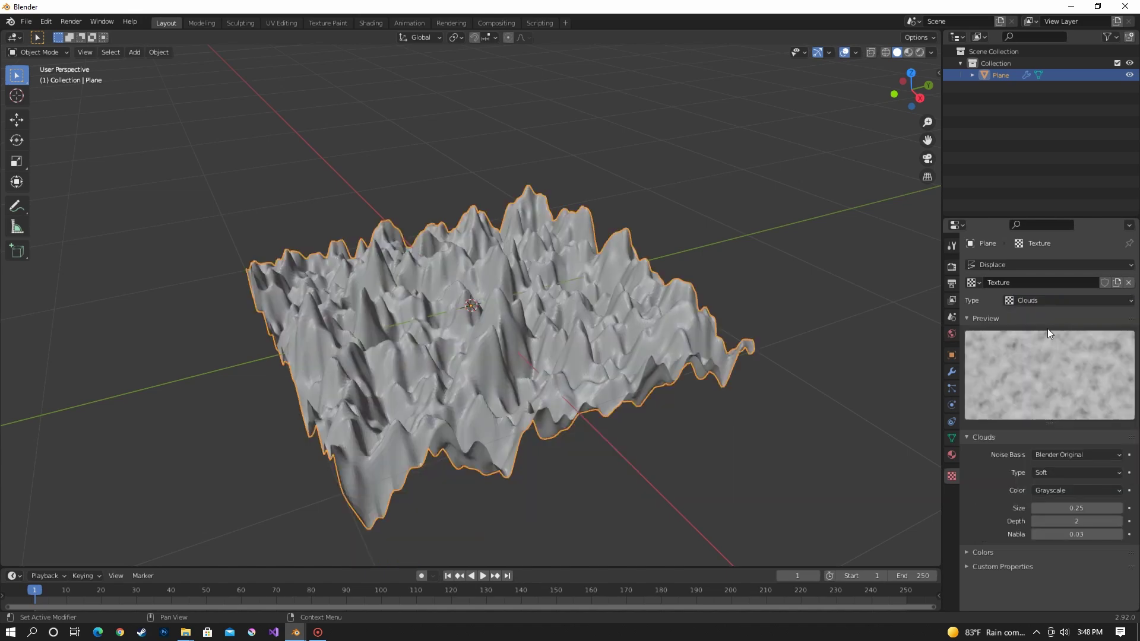
Step: Set the noise basis of the clouds texture to Cell Noise to form block-shaped buildings
{"action": "middle_click_drag", "start_coordinate": [608, 297], "coordinate": [762, 330]}
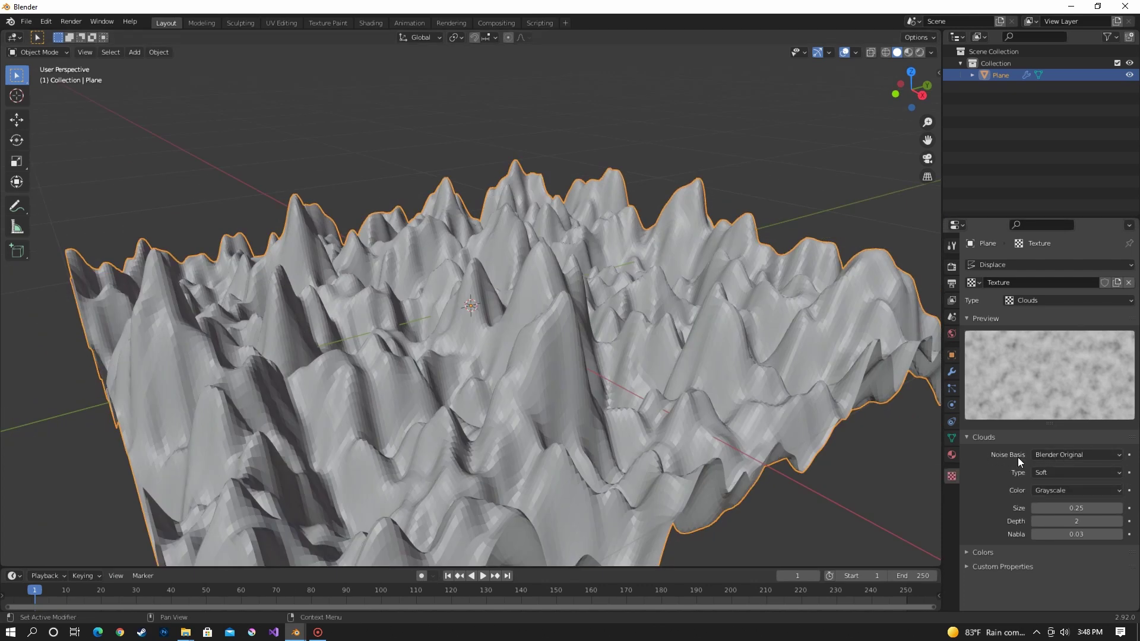
{"action": "left_click", "coordinate": [1067, 458]}
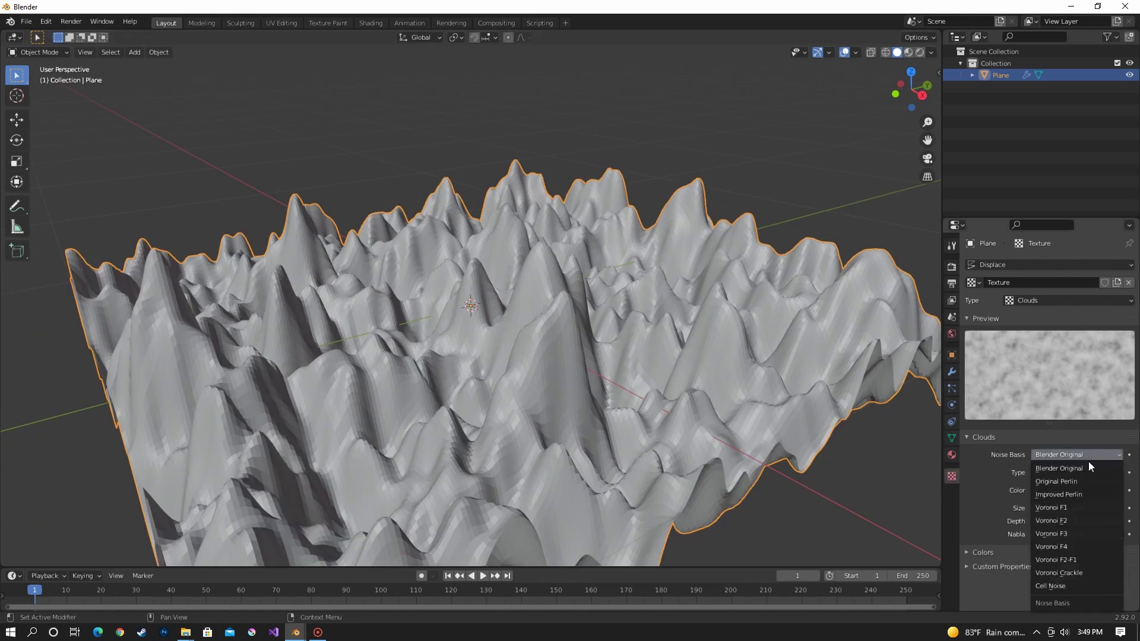
{"action": "left_click", "coordinate": [1095, 588]}
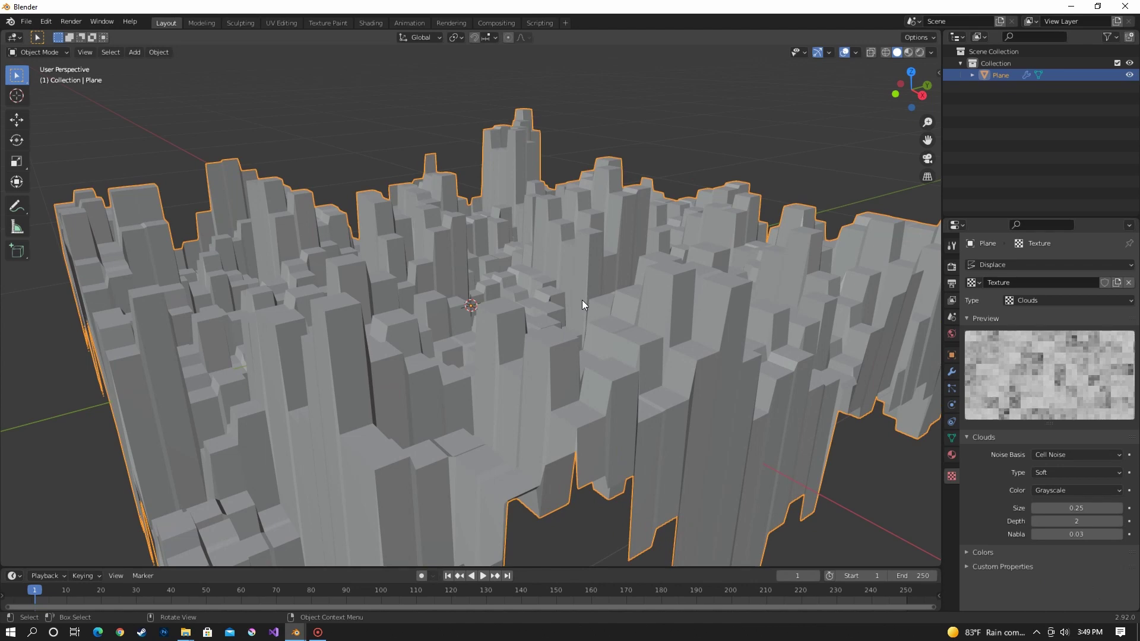
{"action": "middle_click_drag", "start_coordinate": [608, 279], "coordinate": [322, 303]}
{"action": "middle_click_drag", "start_coordinate": [490, 230], "coordinate": [547, 322]}
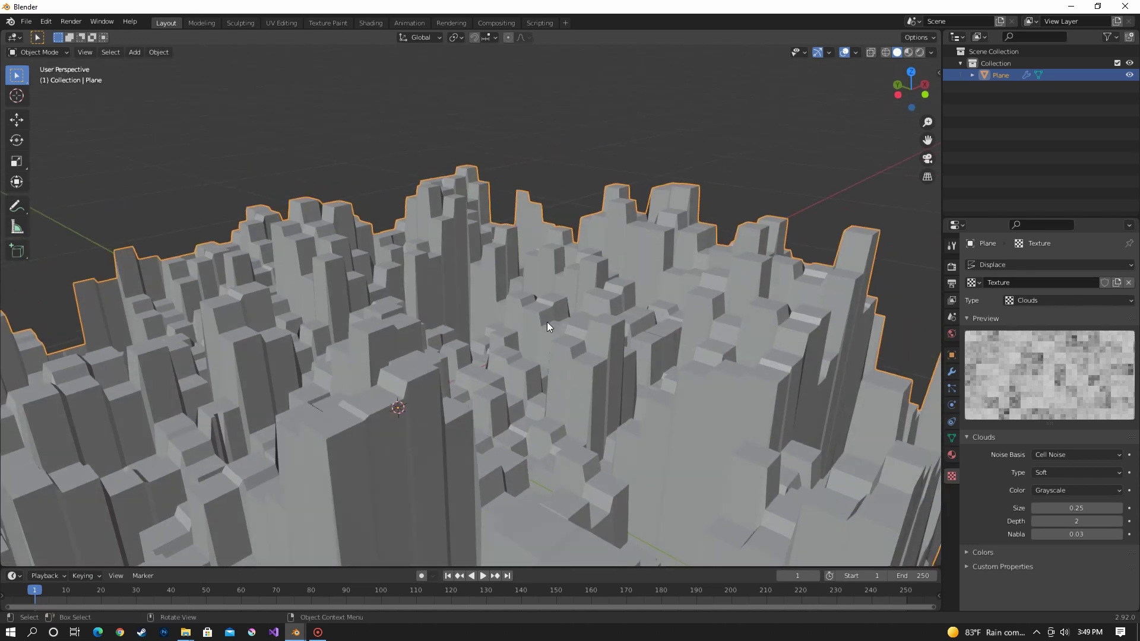
Step: Deselect the plane and reduce the clouds texture's size to 0.20
{"action": "left_click", "coordinate": [746, 182]}
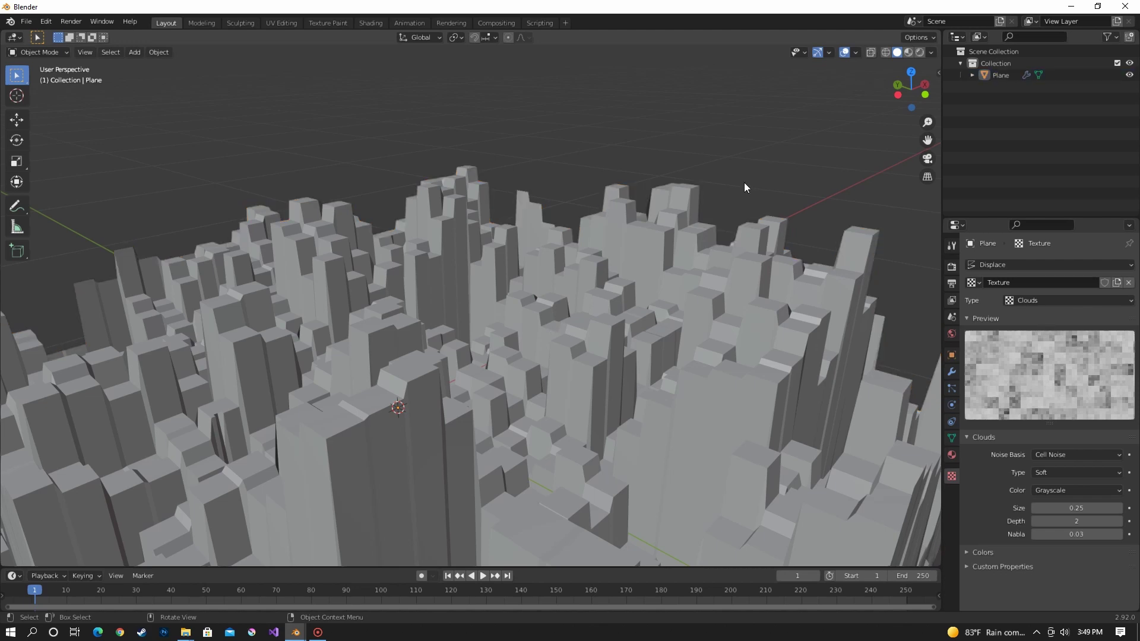
{"action": "middle_click_drag", "start_coordinate": [718, 286], "coordinate": [675, 348]}
{"action": "scroll", "coordinate": [676, 349], "scroll_direction": "up", "scroll_amount": 4}
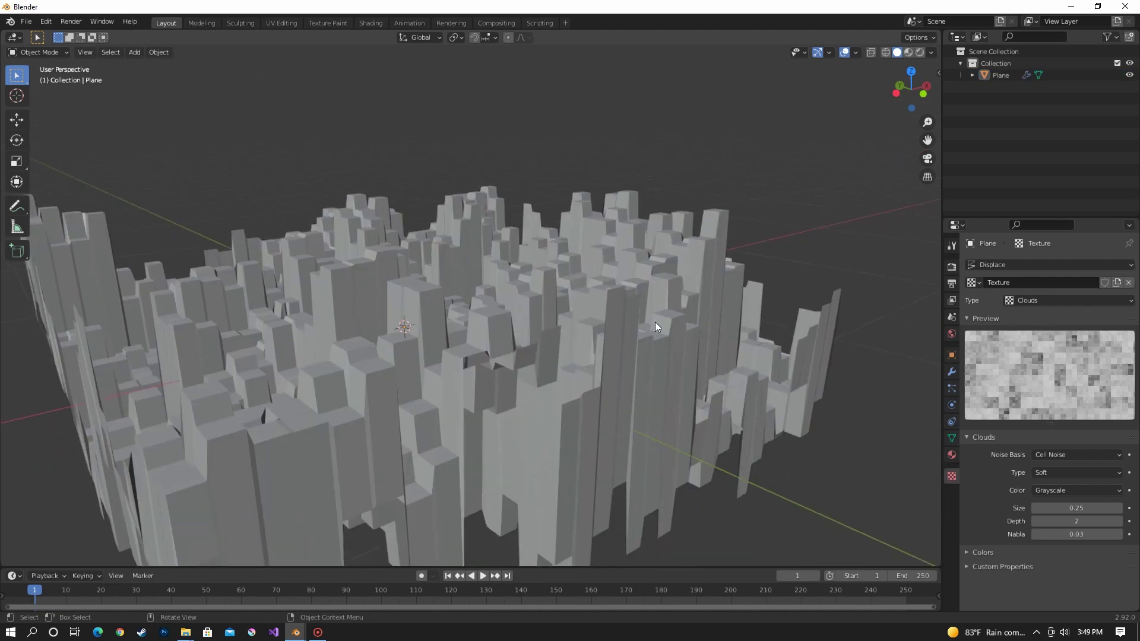
{"action": "mouse_move", "coordinate": [1076, 507]}
{"action": "left_mouse_down"}
{"action": "mouse_move", "coordinate": [1063, 508]}
{"action": "mouse_move", "coordinate": [1073, 508]}
{"action": "left_mouse_up"}
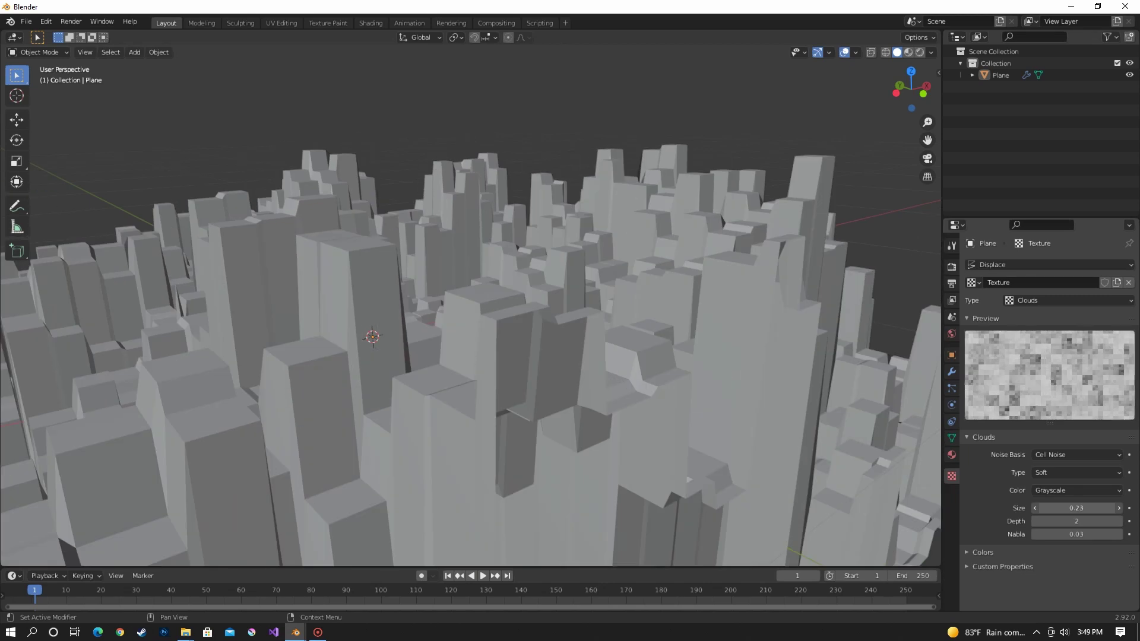
{"action": "left_click", "coordinate": [1033, 508]}
{"action": "left_click", "coordinate": [1034, 508]}
{"action": "left_click", "coordinate": [1034, 508]}
Step: Compare noise depths 1 and 2 on the clouds texture and keep the depth at 1
{"action": "left_click", "coordinate": [1034, 521]}
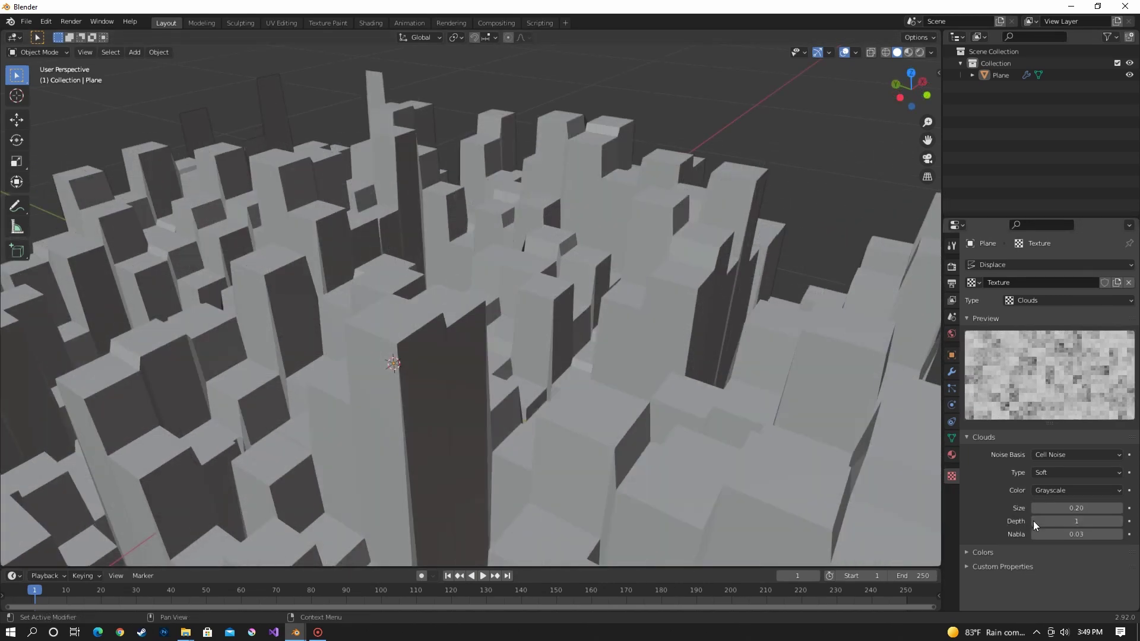
{"action": "left_click", "coordinate": [1118, 522]}
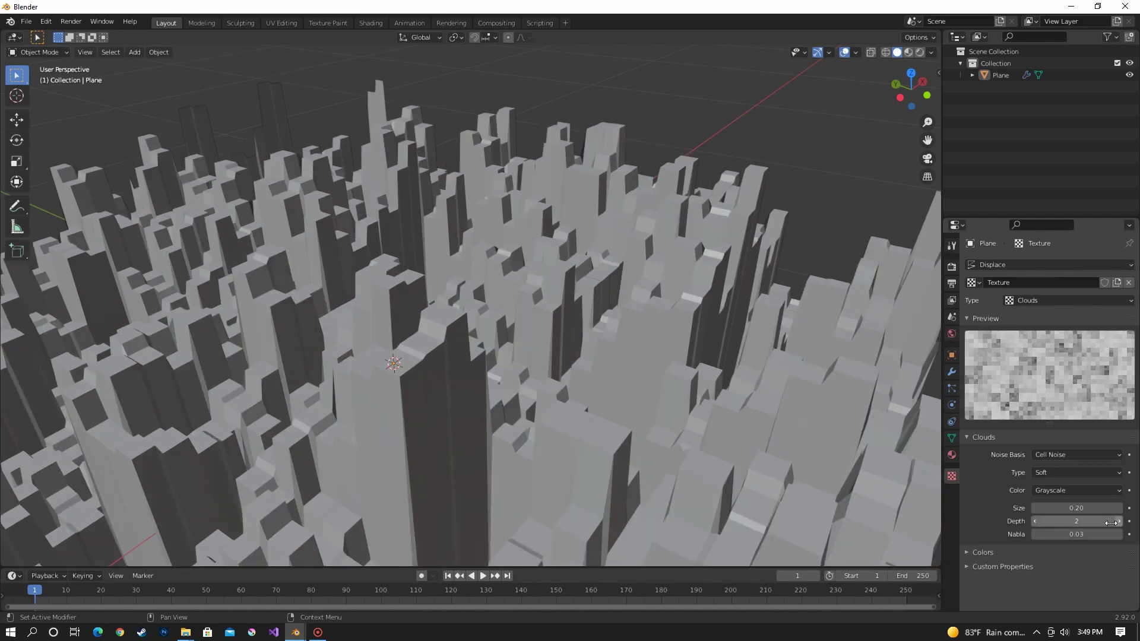
{"action": "left_click", "coordinate": [1034, 522]}
{"action": "middle_click_drag", "start_coordinate": [720, 436], "coordinate": [760, 415]}
{"action": "scroll", "coordinate": [763, 413], "scroll_direction": "down", "scroll_amount": 8}
{"action": "mouse_move", "coordinate": [771, 410]}
{"action": "middle_mouse_down"}
{"action": "mouse_move", "coordinate": [798, 416]}
{"action": "mouse_move", "coordinate": [772, 419]}
{"action": "middle_mouse_up"}
{"action": "scroll", "coordinate": [772, 419], "scroll_direction": "up", "scroll_amount": 4}
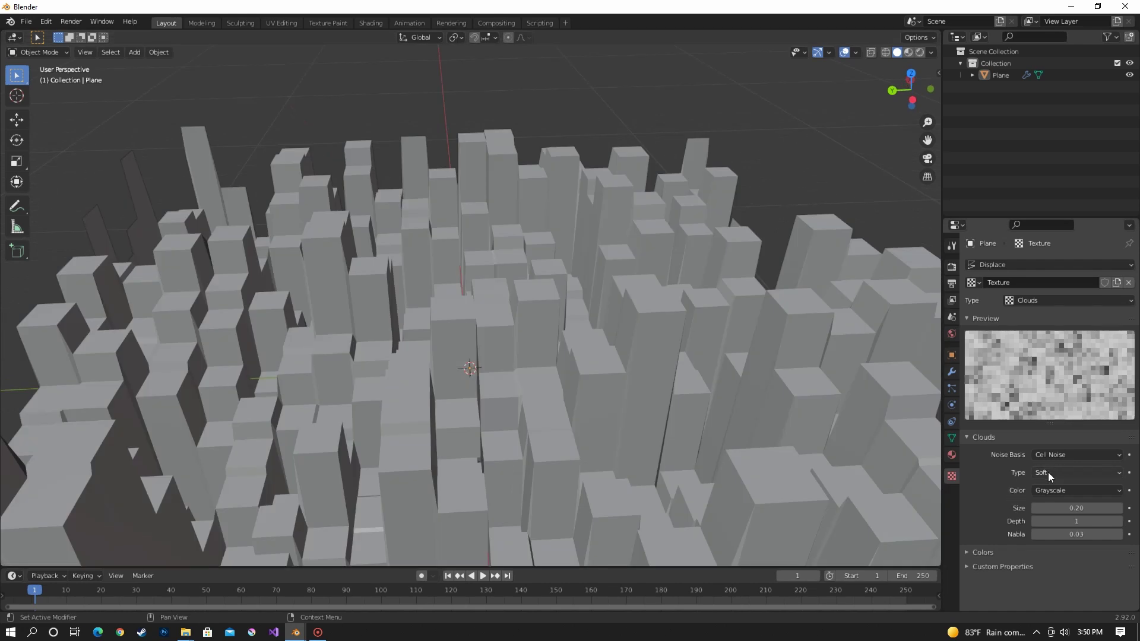
Step: Set the clouds texture's noise type to Hard and its color mode to Color
{"action": "left_click", "coordinate": [1059, 475]}
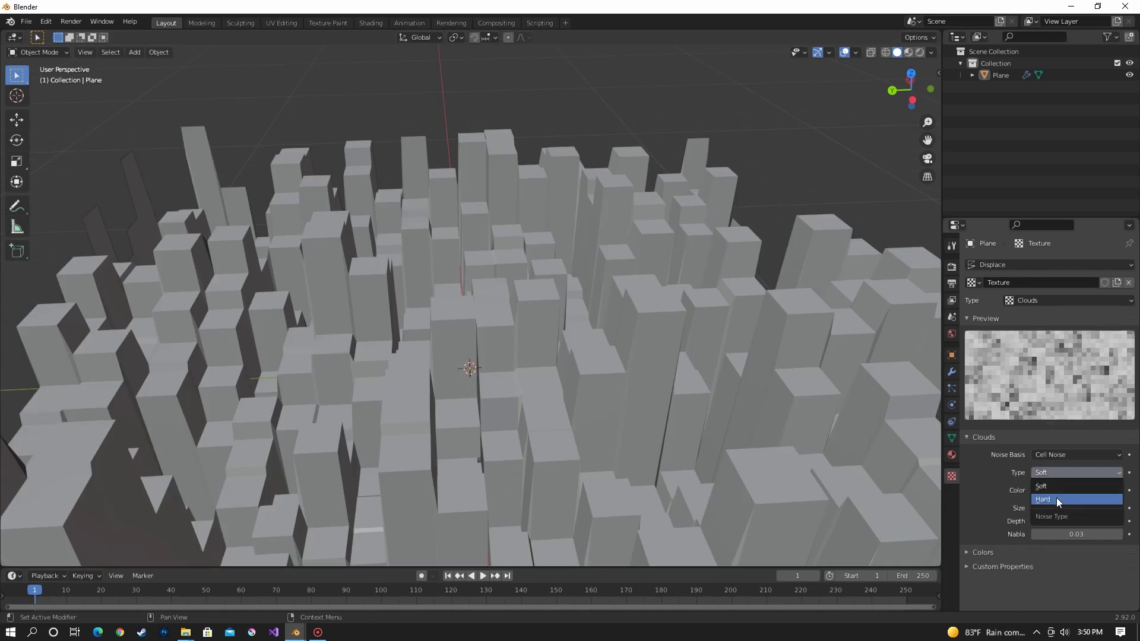
{"action": "left_click", "coordinate": [1056, 498]}
{"action": "left_click", "coordinate": [1057, 490]}
{"action": "left_click", "coordinate": [1060, 516]}
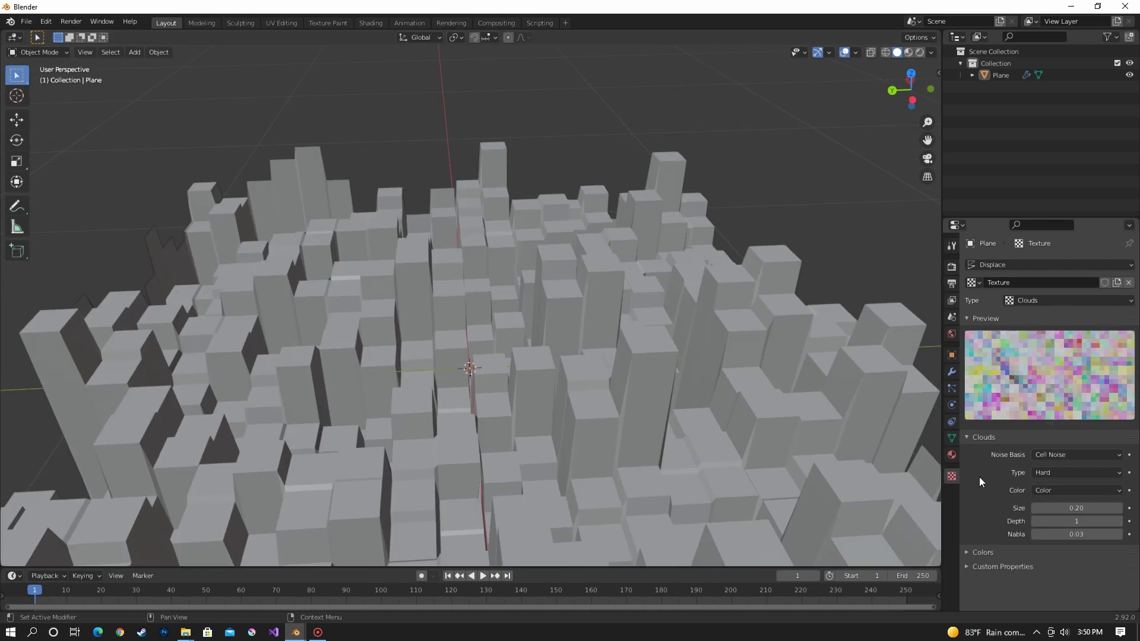
{"action": "mouse_move", "coordinate": [731, 356]}
{"action": "middle_mouse_down"}
{"action": "mouse_move", "coordinate": [776, 333]}
{"action": "mouse_move", "coordinate": [725, 345]}
{"action": "middle_mouse_up"}
{"action": "scroll", "coordinate": [725, 345], "scroll_direction": "up", "scroll_amount": 2}
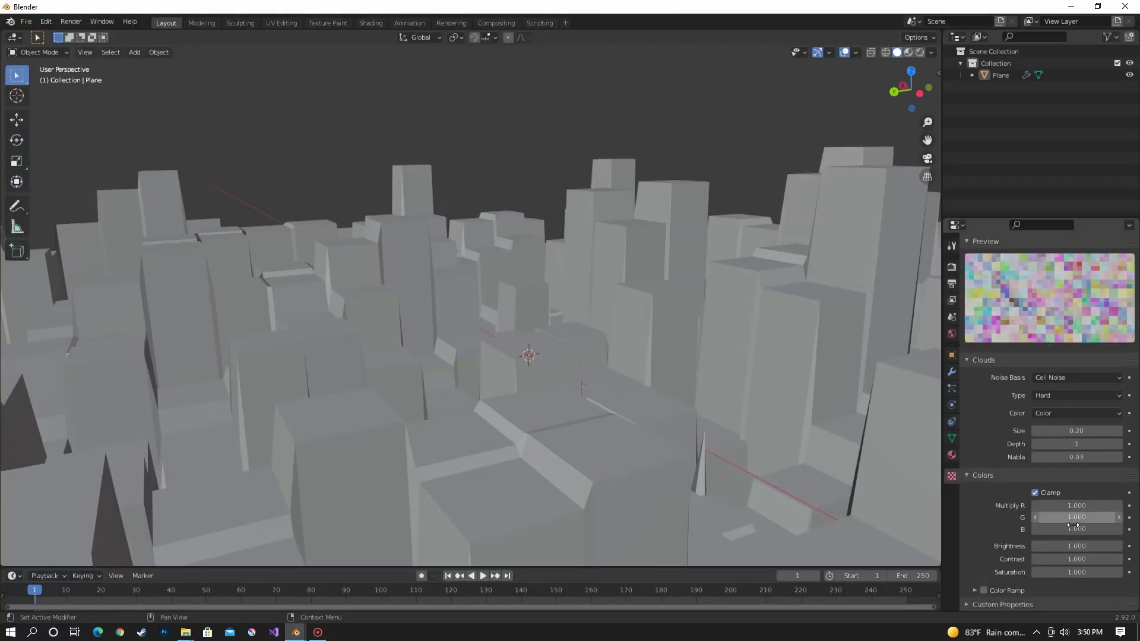
Step: Enable the texture's color ramp and move its black stop to a position of about 0.507
{"action": "left_click", "coordinate": [984, 591]}
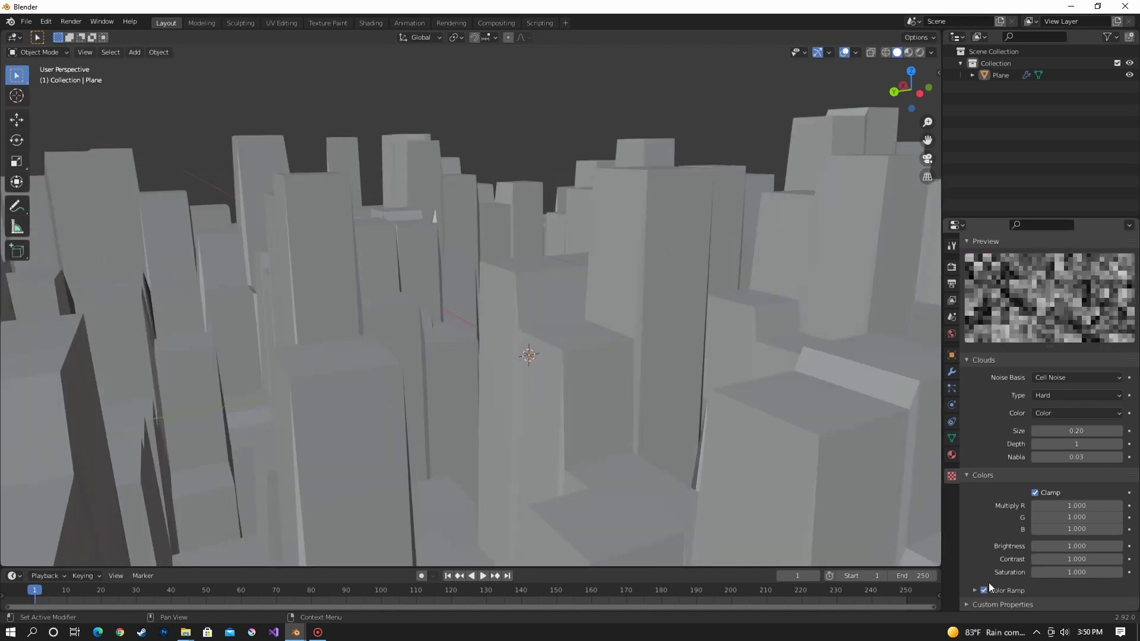
{"action": "left_click", "coordinate": [1010, 590]}
{"action": "scroll", "coordinate": [1010, 546], "scroll_direction": "down", "scroll_amount": 2}
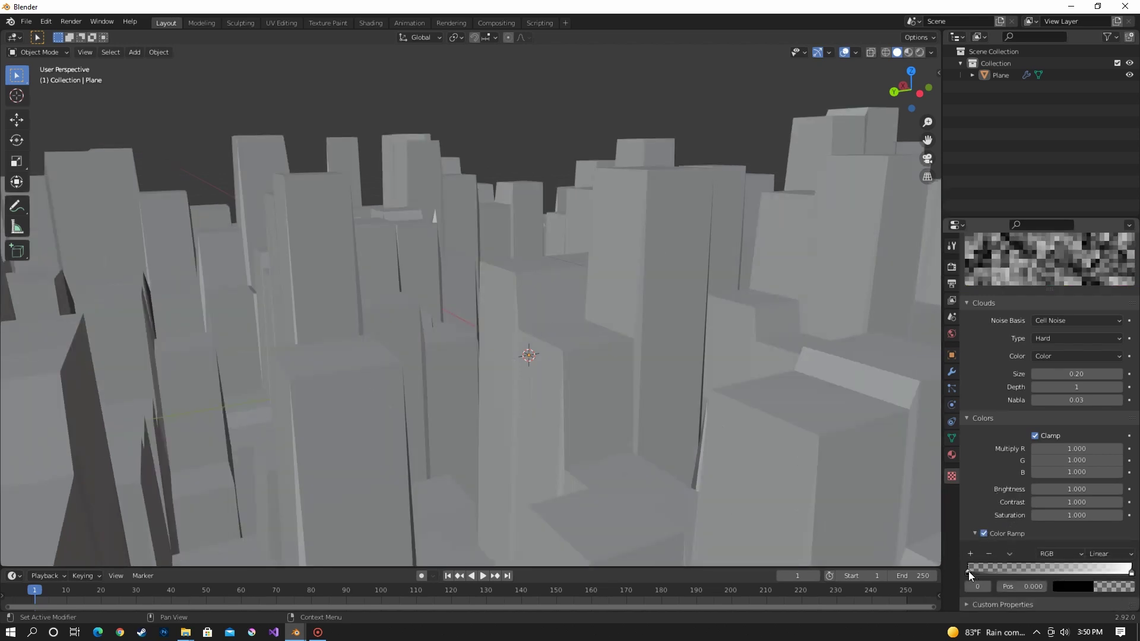
{"action": "mouse_move", "coordinate": [970, 572]}
{"action": "left_mouse_down"}
{"action": "mouse_move", "coordinate": [1069, 573]}
{"action": "mouse_move", "coordinate": [980, 567]}
{"action": "left_mouse_up"}
{"action": "middle_click_drag", "start_coordinate": [658, 438], "coordinate": [536, 402]}
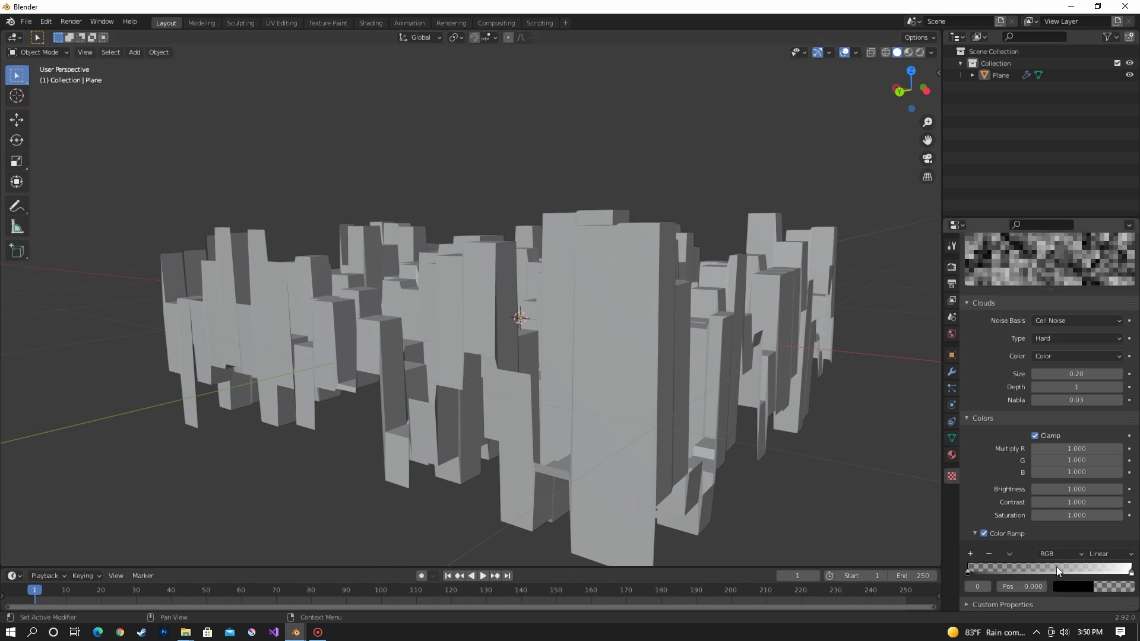
{"action": "left_click_drag", "start_coordinate": [967, 570], "coordinate": [1064, 575]}
{"action": "scroll", "coordinate": [600, 415], "scroll_direction": "down", "scroll_amount": 3}
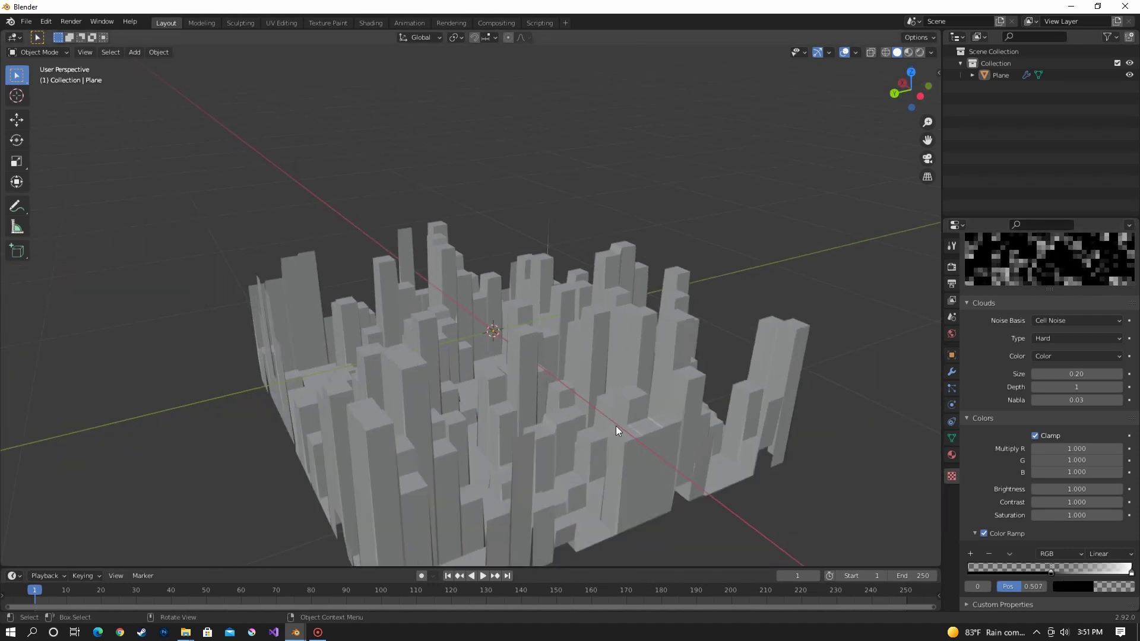
Step: Orbit to a low view in front of the buildings and add a camera to the scene
{"action": "middle_click_drag", "start_coordinate": [615, 426], "coordinate": [510, 390]}
{"action": "left_click", "coordinate": [511, 390]}
{"action": "left_click", "coordinate": [620, 211]}
{"action": "middle_click_drag", "start_coordinate": [620, 212], "coordinate": [410, 181]}
{"action": "scroll", "coordinate": [451, 220], "scroll_direction": "up", "scroll_amount": 2}
{"action": "key", "text": "shift+a"}
{"action": "left_click", "coordinate": [461, 437]}
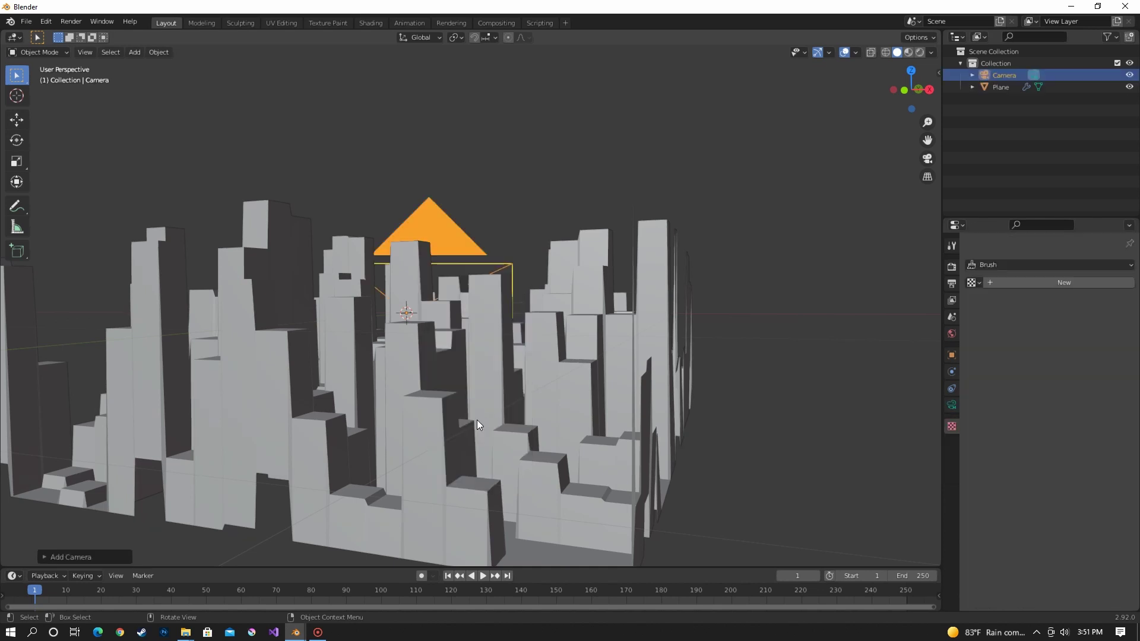
Step: Look through the new camera and lock the camera to the view
{"action": "key", "text": "KP_0"}
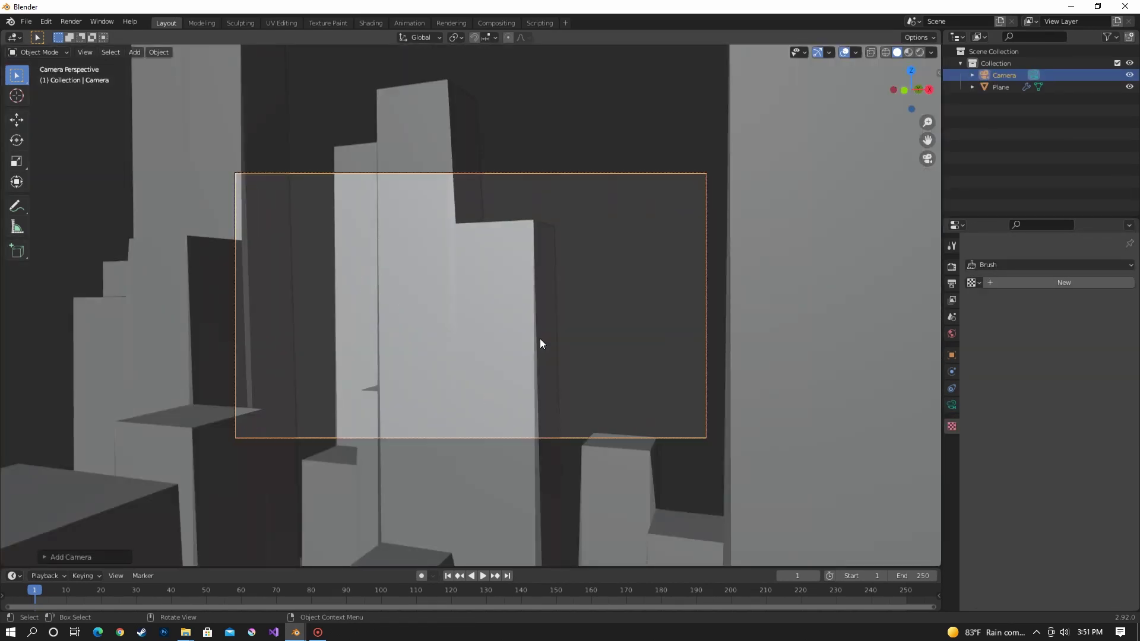
{"action": "scroll", "coordinate": [797, 226], "scroll_direction": "up", "scroll_amount": 2}
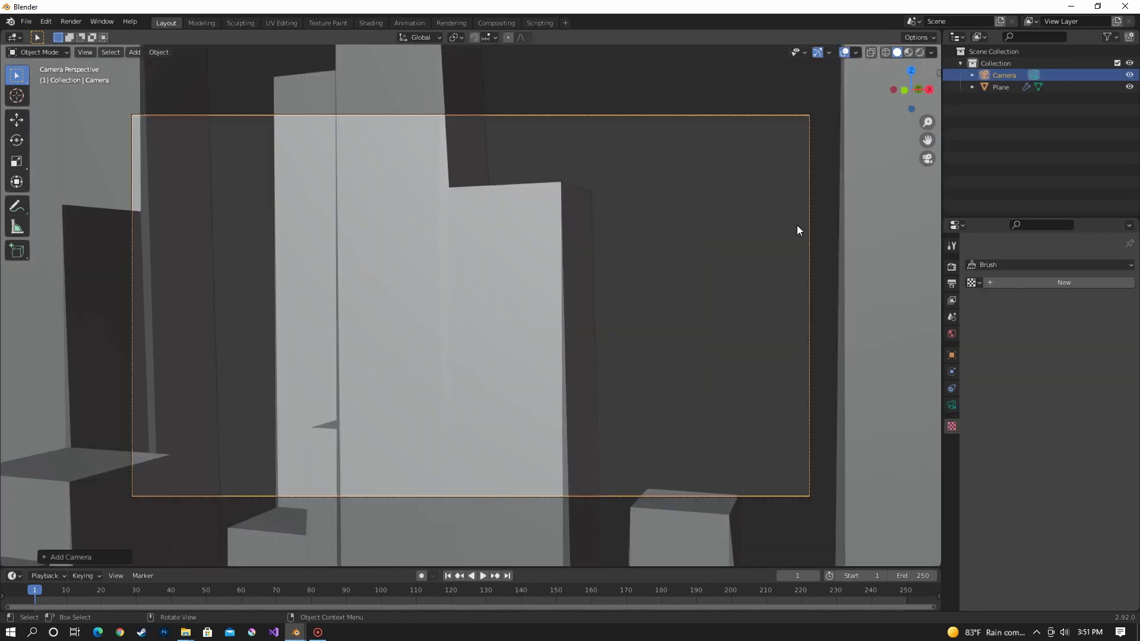
{"action": "key", "text": "n"}
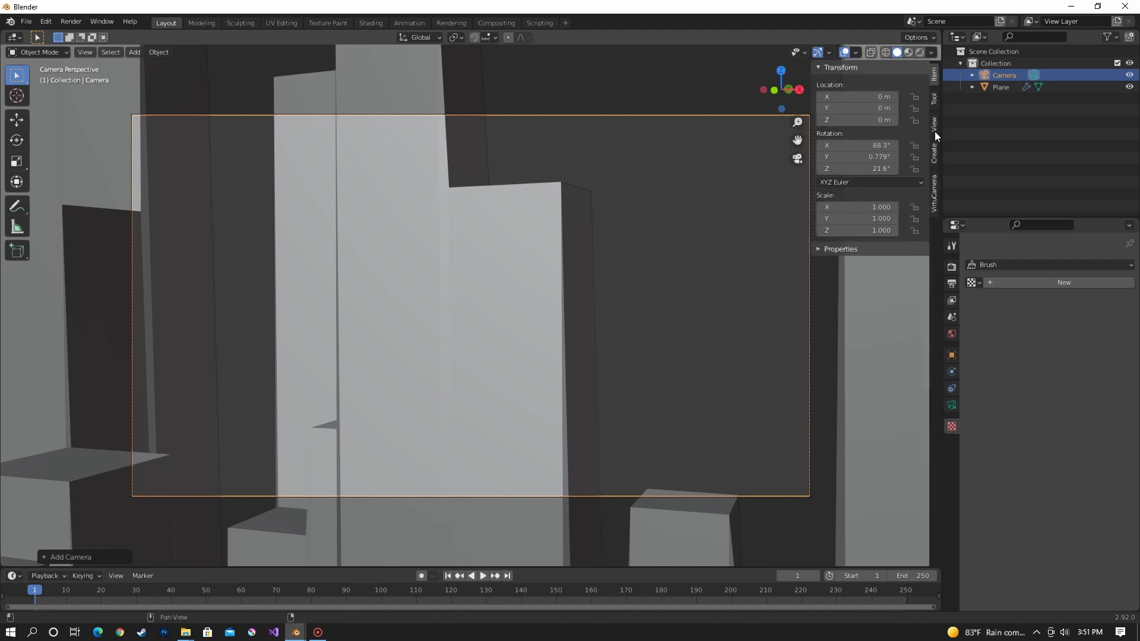
{"action": "left_click", "coordinate": [935, 125]}
{"action": "left_click", "coordinate": [876, 216]}
Step: Reposition the camera so the skyline of buildings fills the frame with open sky above it
{"action": "scroll", "coordinate": [666, 291], "scroll_direction": "down", "scroll_amount": 5}
{"action": "scroll", "coordinate": [663, 293], "scroll_direction": "down", "scroll_amount": 5}
{"action": "mouse_move", "coordinate": [661, 292]}
{"action": "middle_mouse_down"}
{"action": "mouse_move", "coordinate": [646, 287]}
{"action": "mouse_move", "coordinate": [660, 293]}
{"action": "middle_mouse_up"}
{"action": "scroll", "coordinate": [643, 285], "scroll_direction": "up", "scroll_amount": 2}
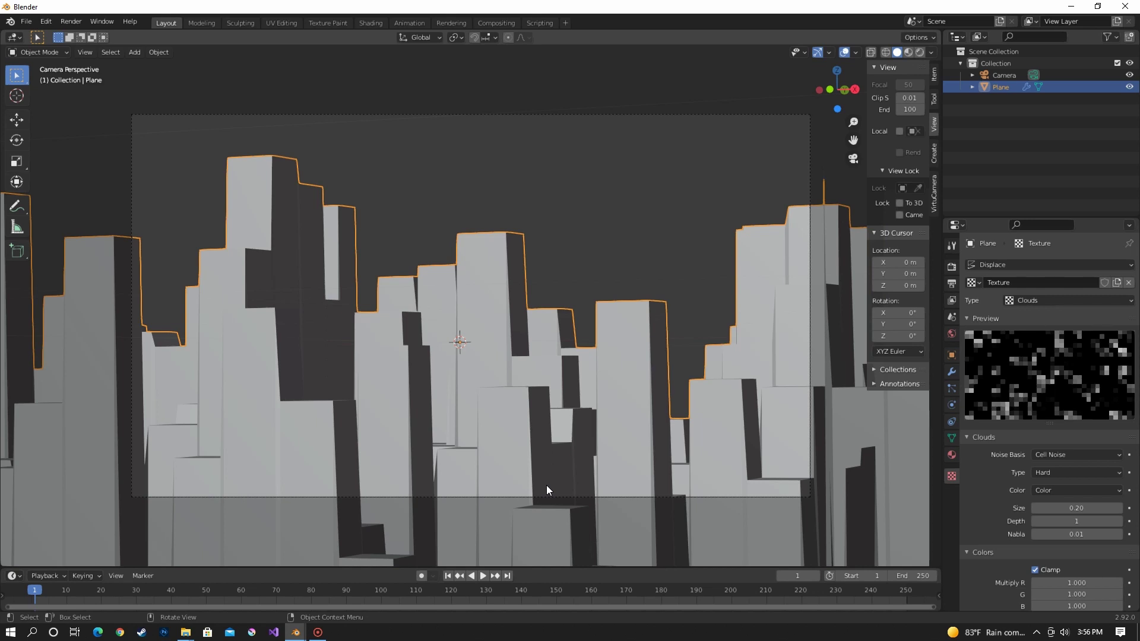
Step: Apply the plane's Displace modifier
{"action": "left_click", "coordinate": [952, 371]}
{"action": "left_click", "coordinate": [1100, 285]}
{"action": "left_click", "coordinate": [1070, 299]}
Step: Delete the stray spiking vertex at the outer edge of the city mesh
{"action": "middle_click_drag", "start_coordinate": [724, 267], "coordinate": [579, 368]}
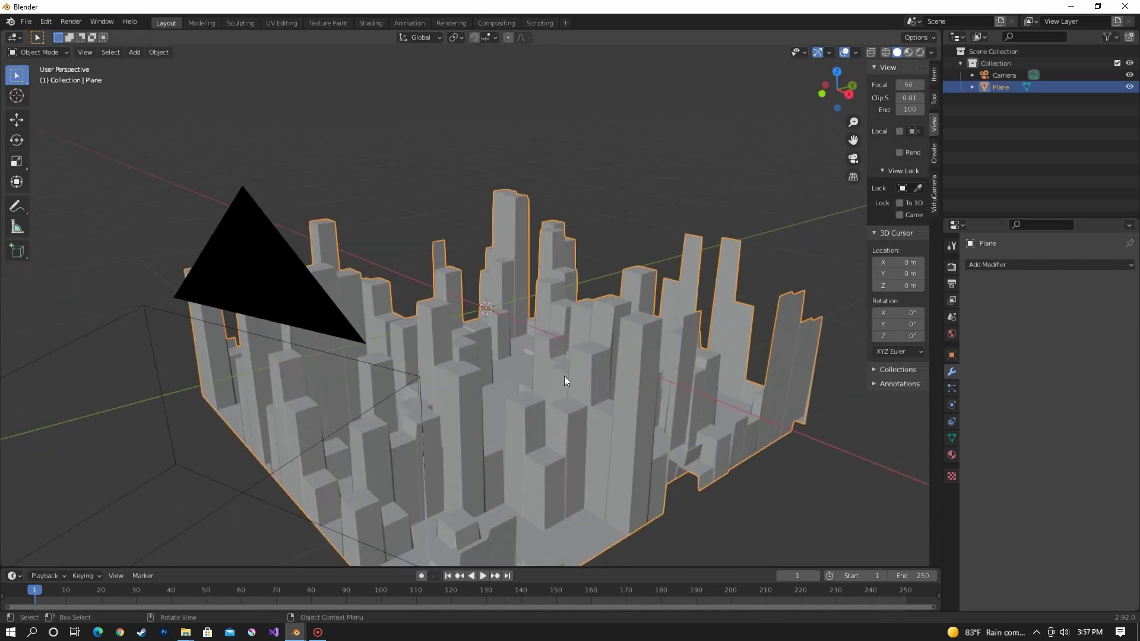
{"action": "key", "text": "Tab"}
{"action": "scroll", "coordinate": [634, 283], "scroll_direction": "up", "scroll_amount": 6}
{"action": "scroll", "coordinate": [635, 284], "scroll_direction": "down", "scroll_amount": 3}
{"action": "middle_click_drag", "start_coordinate": [635, 284], "coordinate": [599, 279]}
{"action": "key", "text": "Tab"}
{"action": "middle_click_drag", "start_coordinate": [498, 322], "coordinate": [306, 382], "text": "shift"}
{"action": "middle_click_drag", "start_coordinate": [297, 313], "coordinate": [331, 196]}
{"action": "key", "text": "Tab"}
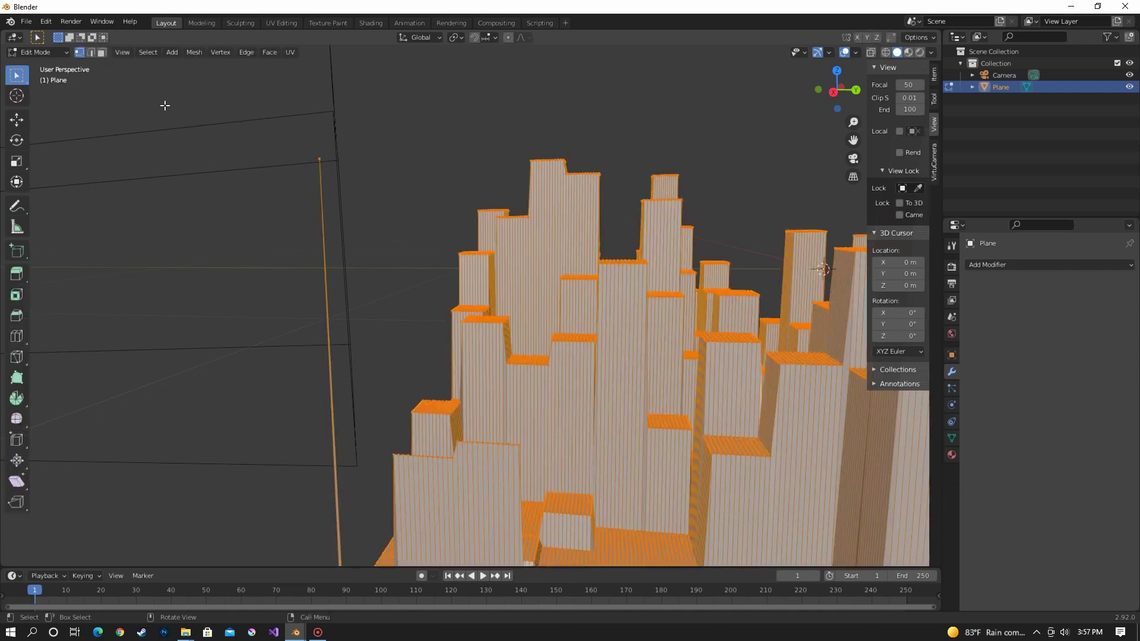
{"action": "left_click", "coordinate": [321, 159]}
{"action": "key", "text": "x"}
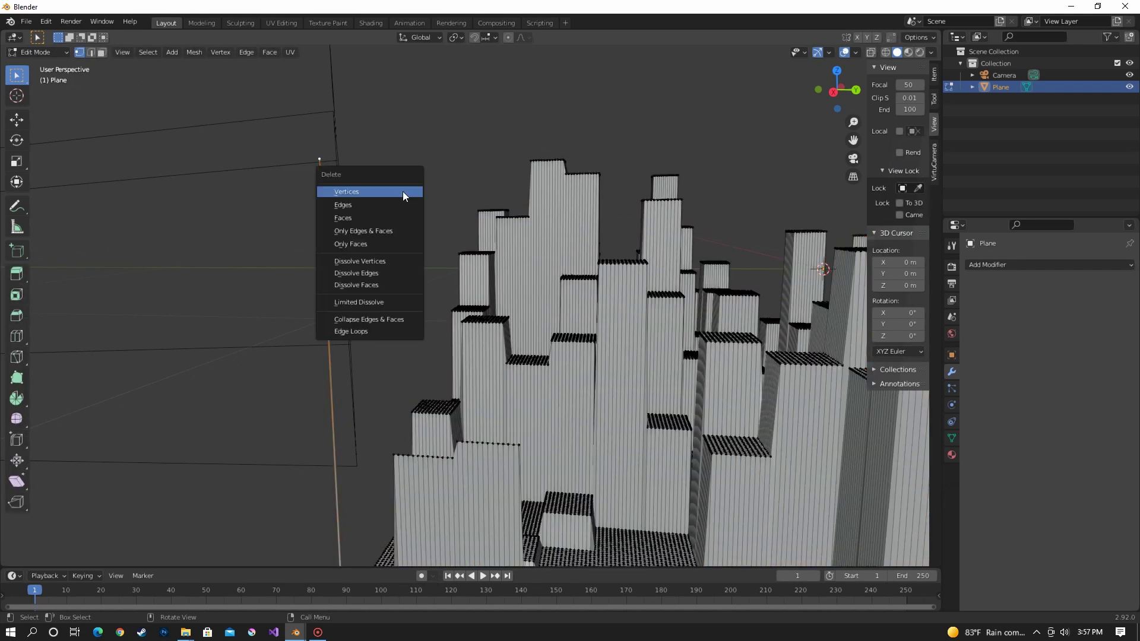
{"action": "left_click", "coordinate": [404, 191]}
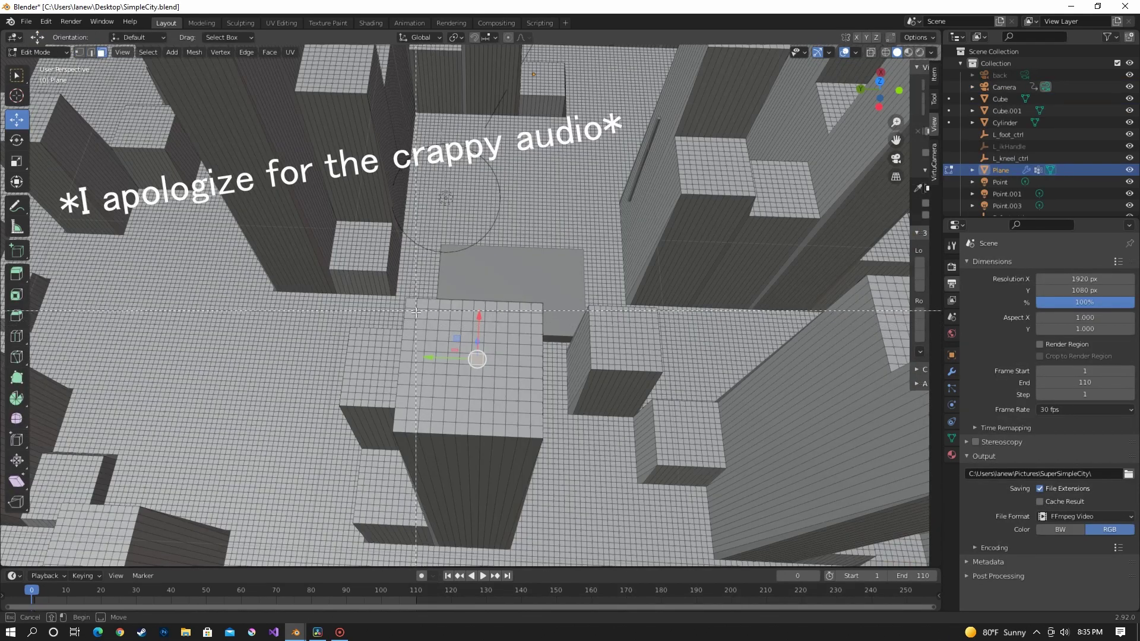
Step: In the SimpleCity file, select all the roof faces of the tall foreground tower and fill them as a single face
{"action": "left_click_drag", "start_coordinate": [534, 431], "coordinate": [533, 429]}
{"action": "scroll", "coordinate": [393, 409], "scroll_direction": "up", "scroll_amount": 2}
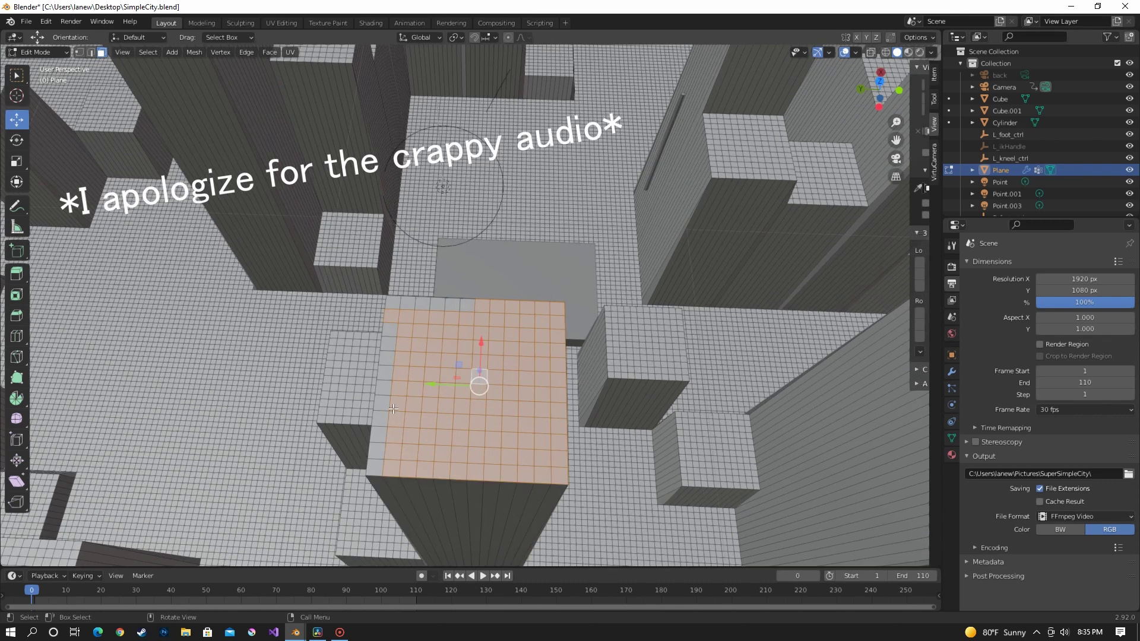
{"action": "left_click", "coordinate": [375, 468], "text": "shift"}
{"action": "left_click", "coordinate": [389, 330], "text": "ctrl"}
{"action": "left_click", "coordinate": [394, 302], "text": "shift"}
{"action": "left_click", "coordinate": [408, 303], "text": "shift"}
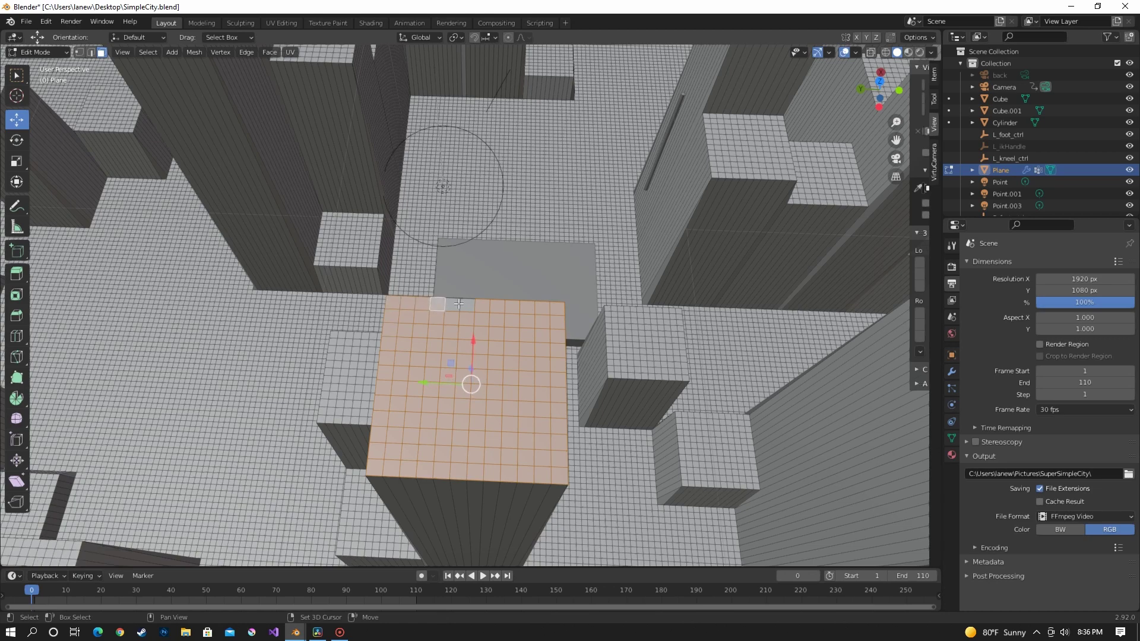
{"action": "middle_click_drag", "start_coordinate": [498, 328], "coordinate": [499, 304]}
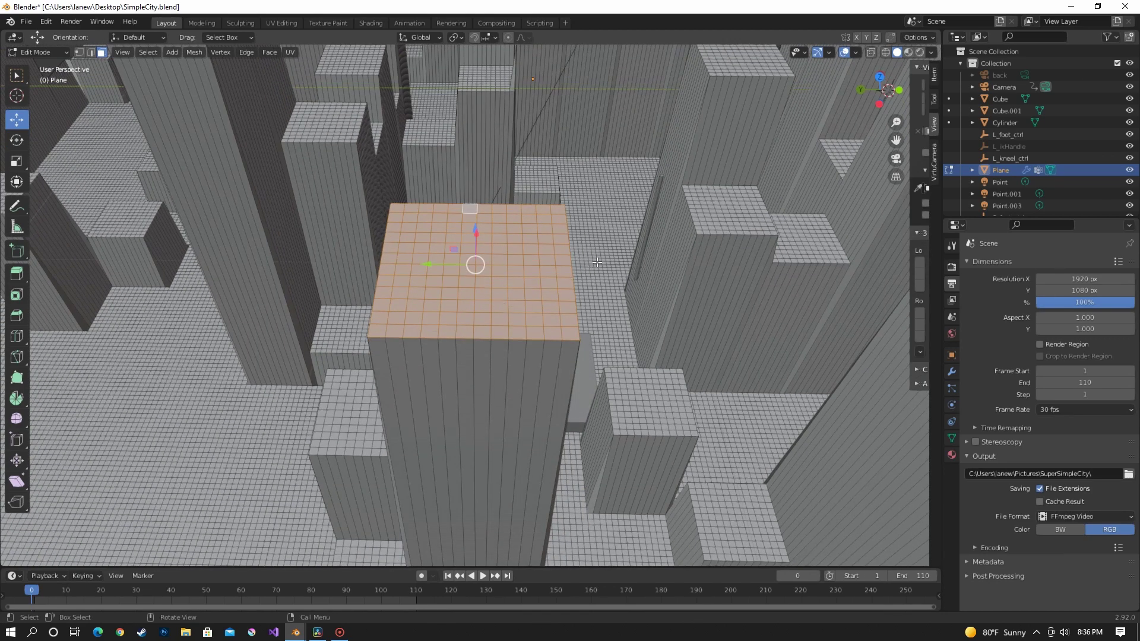
{"action": "key", "text": "f"}
{"action": "key", "text": "Tab"}
Step: Select the whole row of narrow vertical faces across one side of the tall tower
{"action": "middle_click_drag", "start_coordinate": [588, 272], "coordinate": [545, 277]}
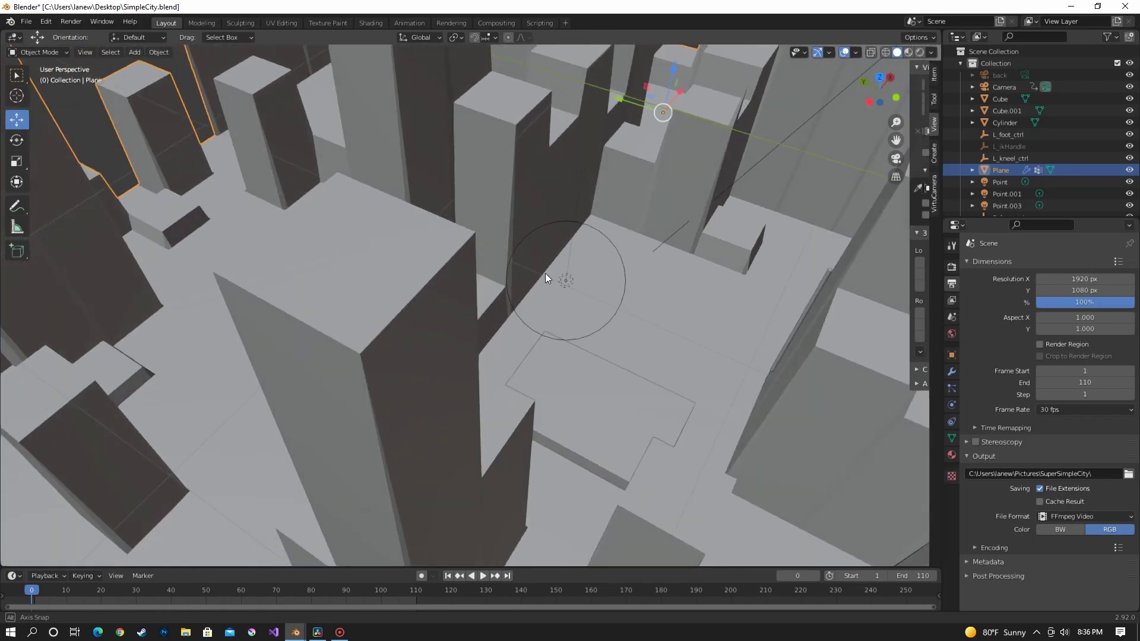
{"action": "middle_click_drag", "start_coordinate": [407, 252], "coordinate": [443, 224]}
{"action": "key", "text": "Tab"}
{"action": "left_click", "coordinate": [442, 224]}
{"action": "left_click", "coordinate": [612, 200], "text": "ctrl"}
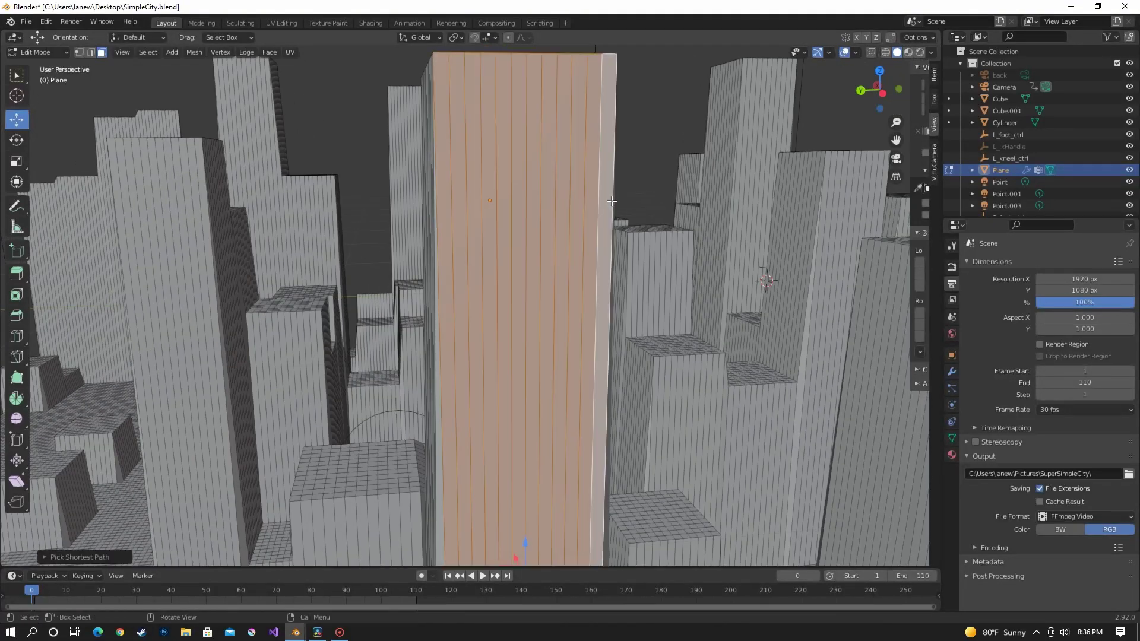
{"action": "middle_click_drag", "start_coordinate": [633, 192], "coordinate": [654, 191]}
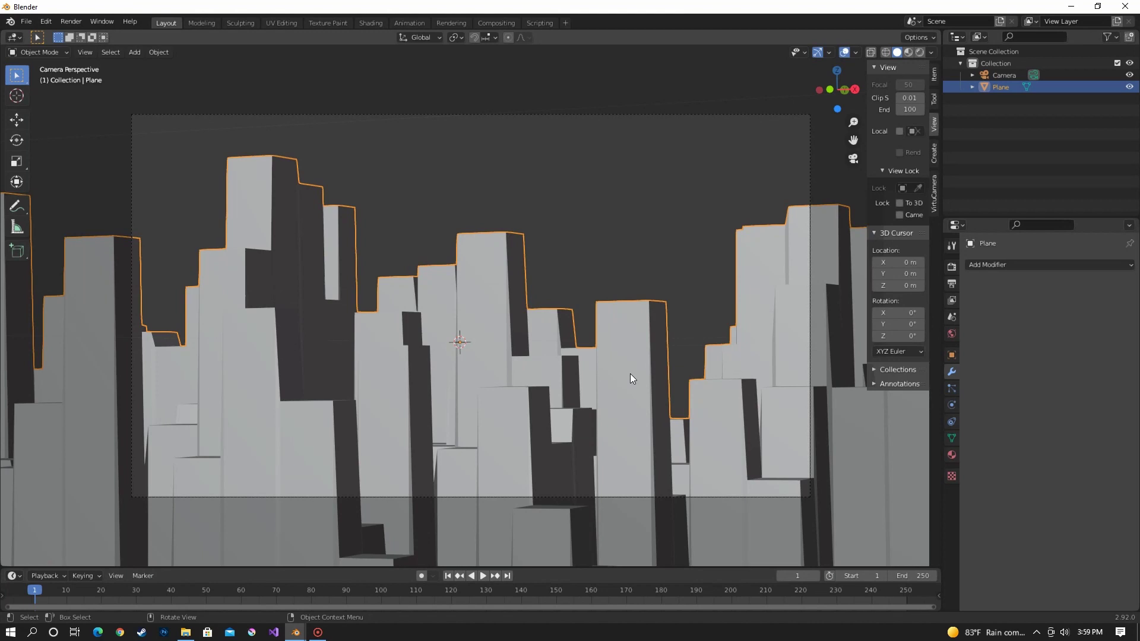
Step: Switch the new city scene to the Shading workspace and create a new material for the plane
{"action": "left_click", "coordinate": [376, 26]}
{"action": "left_click", "coordinate": [587, 366]}
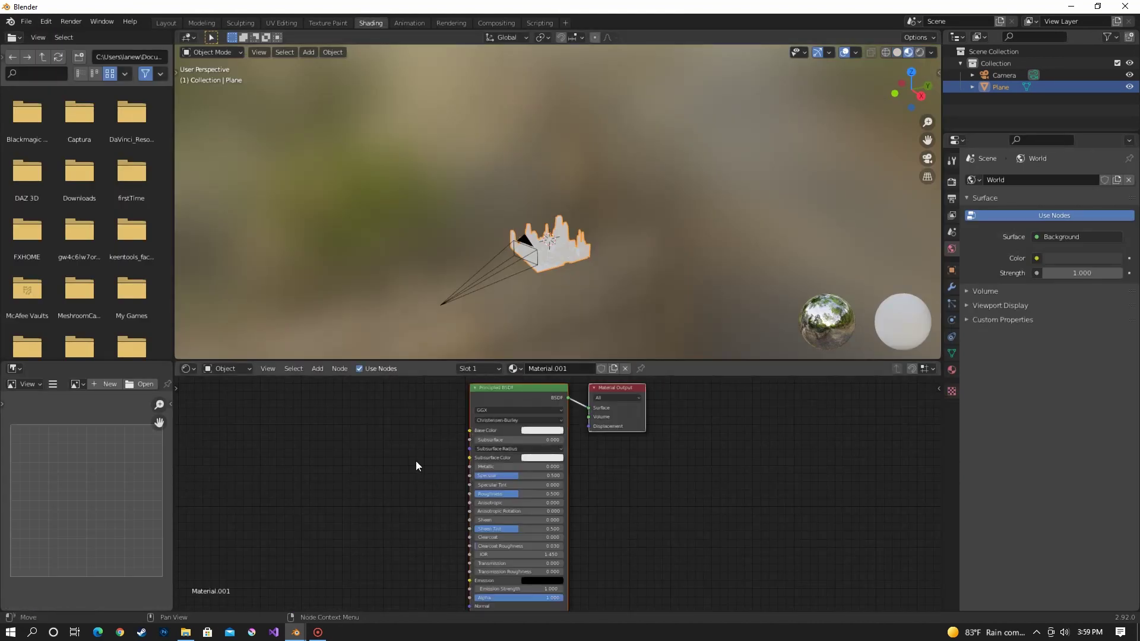
{"action": "middle_click_drag", "start_coordinate": [418, 458], "coordinate": [495, 467]}
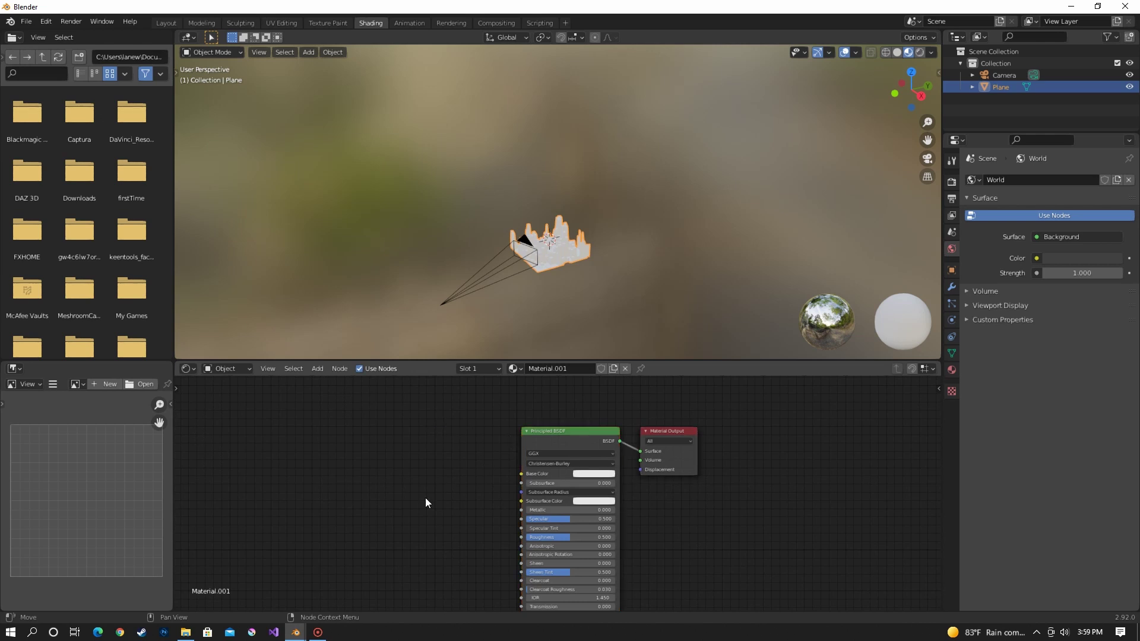
Step: Switch to File Explorer's Downloads folder and preview the night skyline image TexturesCom_LandscapesCityNight0059_2_M.jpg
{"action": "left_click", "coordinate": [193, 638]}
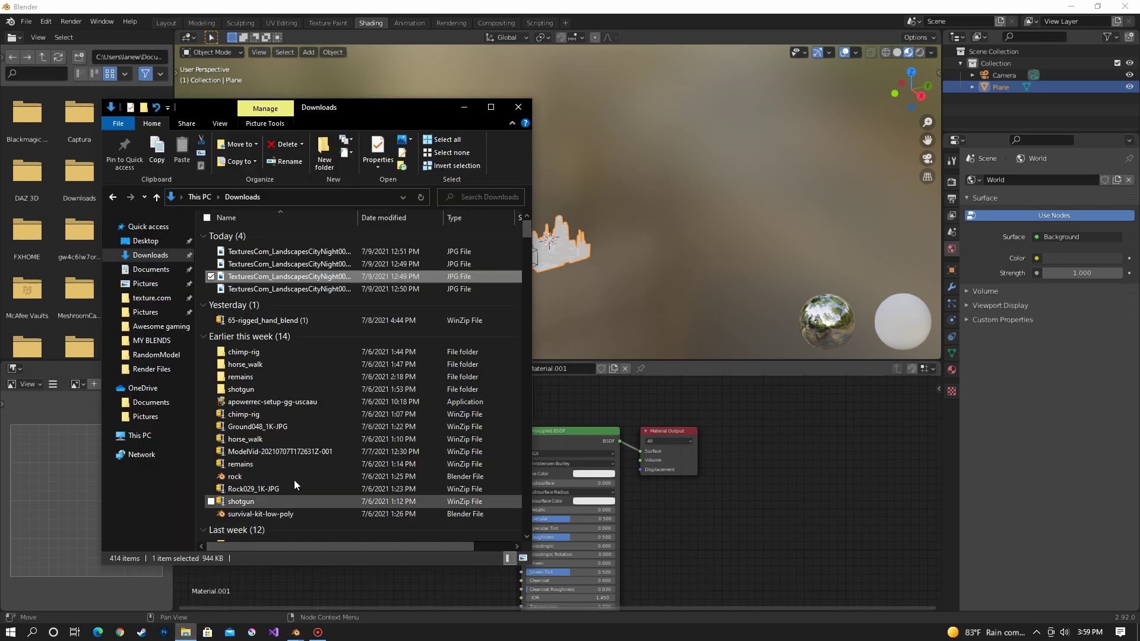
{"action": "left_click", "coordinate": [313, 276]}
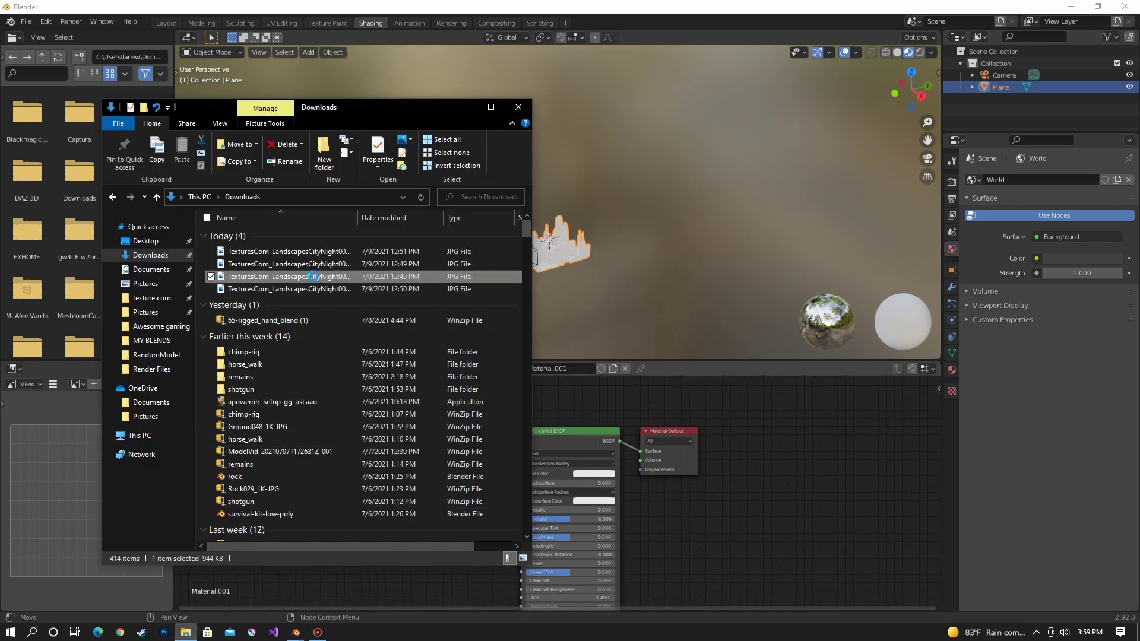
{"action": "double_click", "coordinate": [312, 276]}
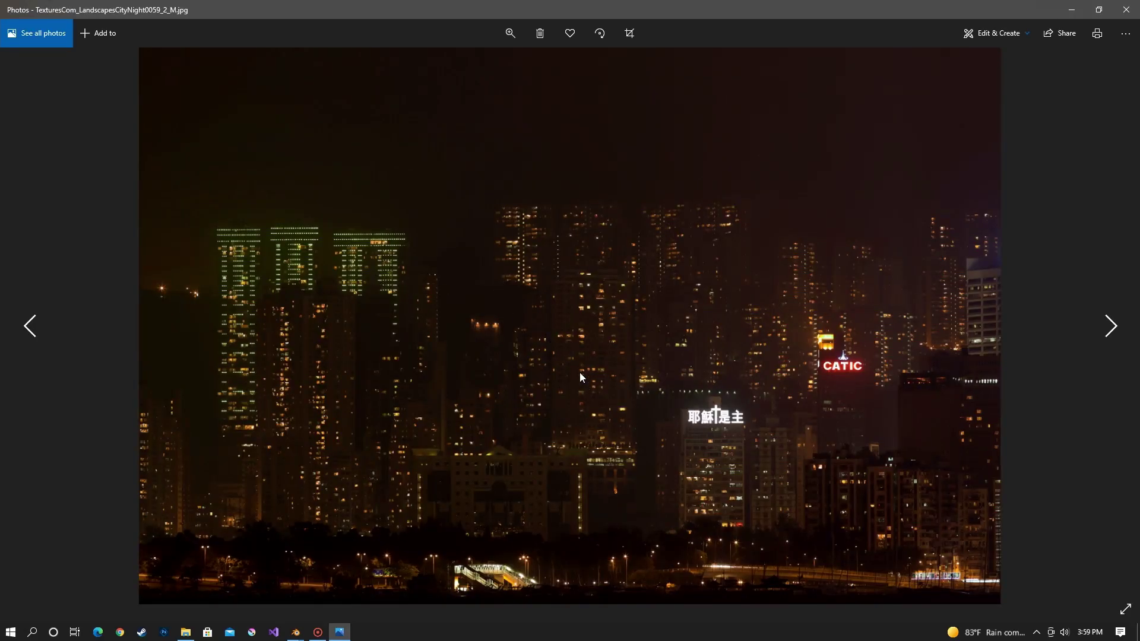
{"action": "left_click", "coordinate": [1127, 9]}
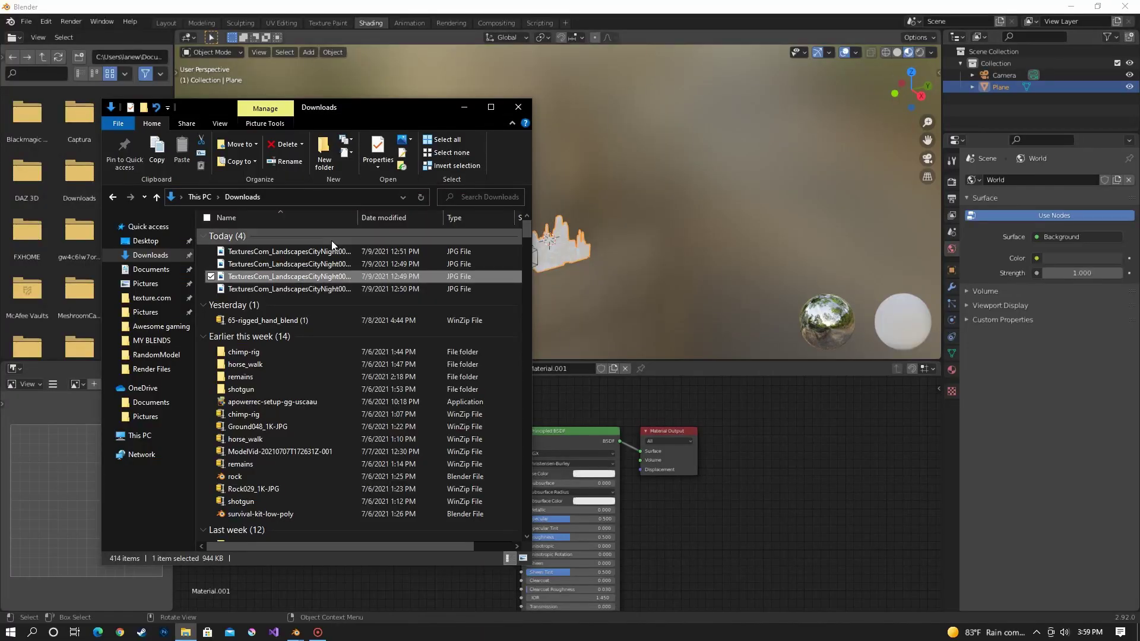
Step: Bring the night skyline image into the material as an Image Texture node and place it beside the Principled BSDF
{"action": "left_click_drag", "start_coordinate": [316, 276], "coordinate": [402, 591]}
{"action": "left_click", "coordinate": [465, 113]}
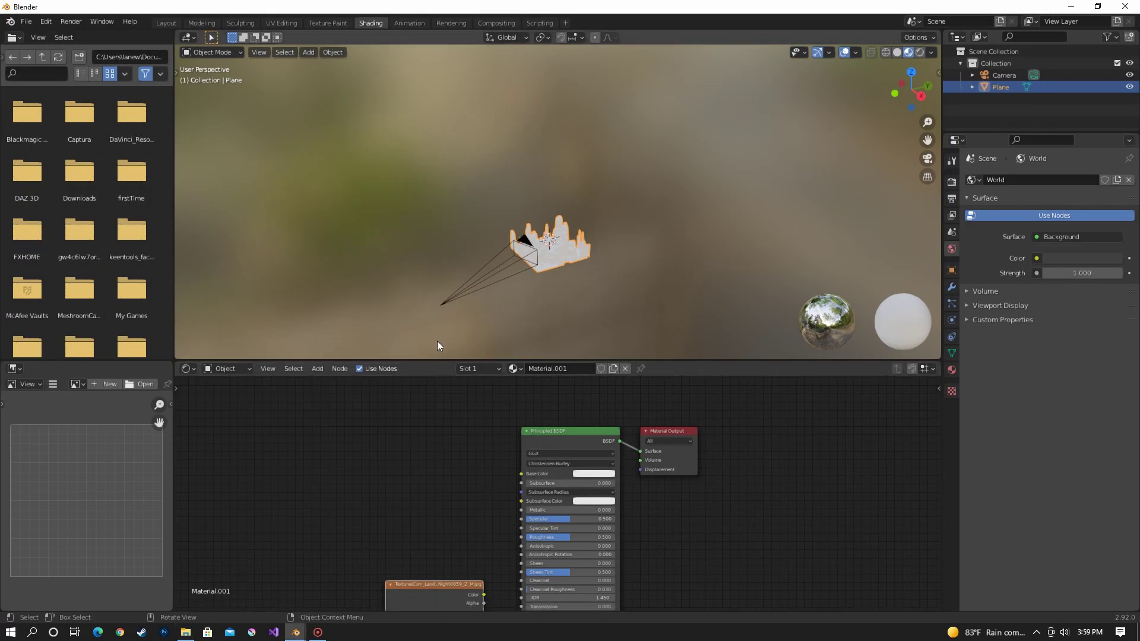
{"action": "middle_click_drag", "start_coordinate": [425, 482], "coordinate": [416, 422]}
{"action": "left_click_drag", "start_coordinate": [438, 507], "coordinate": [415, 389]}
{"action": "middle_click_drag", "start_coordinate": [414, 390], "coordinate": [426, 466]}
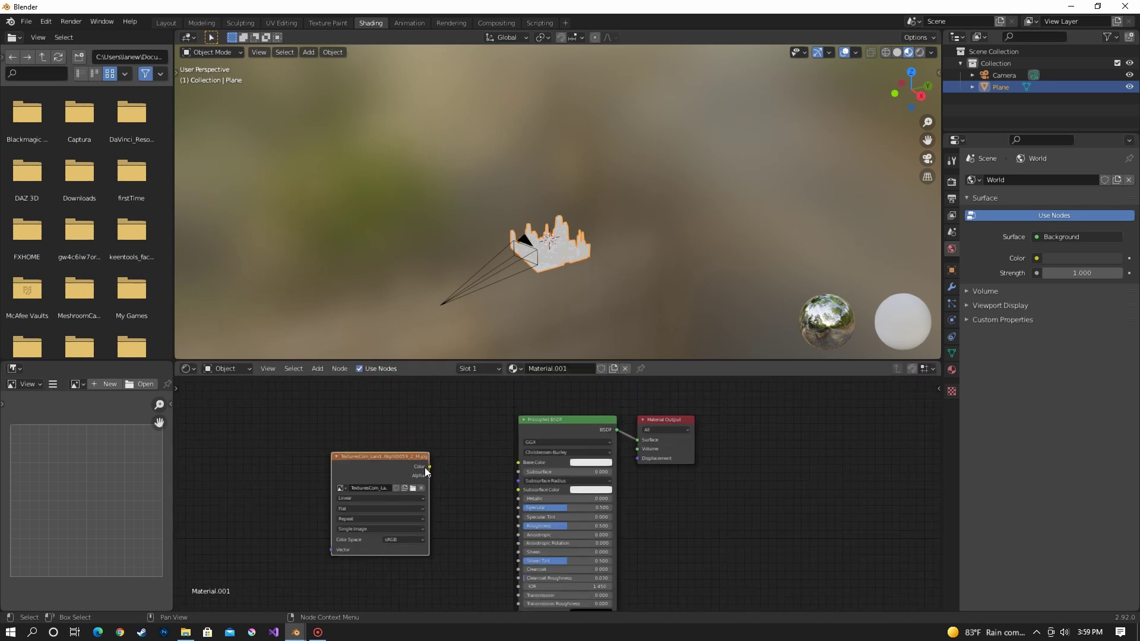
Step: Connect the image texture's Color to the Principled BSDF's Base Color and check the buildings through the camera
{"action": "left_click_drag", "start_coordinate": [430, 467], "coordinate": [517, 462]}
{"action": "key", "text": "KP_0"}
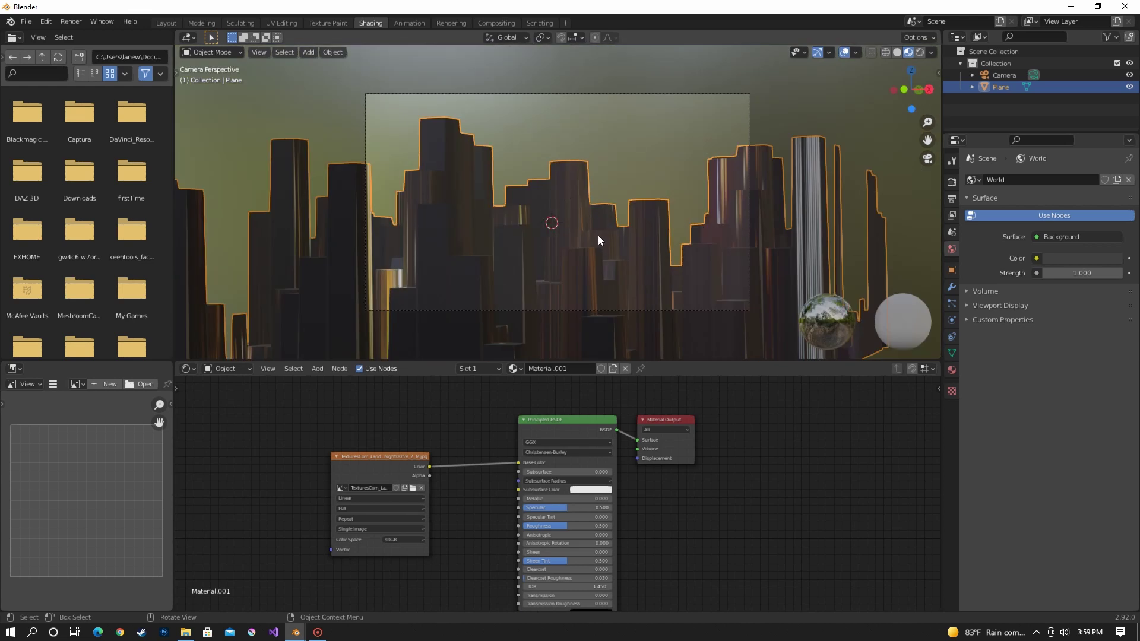
{"action": "scroll", "coordinate": [585, 235], "scroll_direction": "up", "scroll_amount": 2}
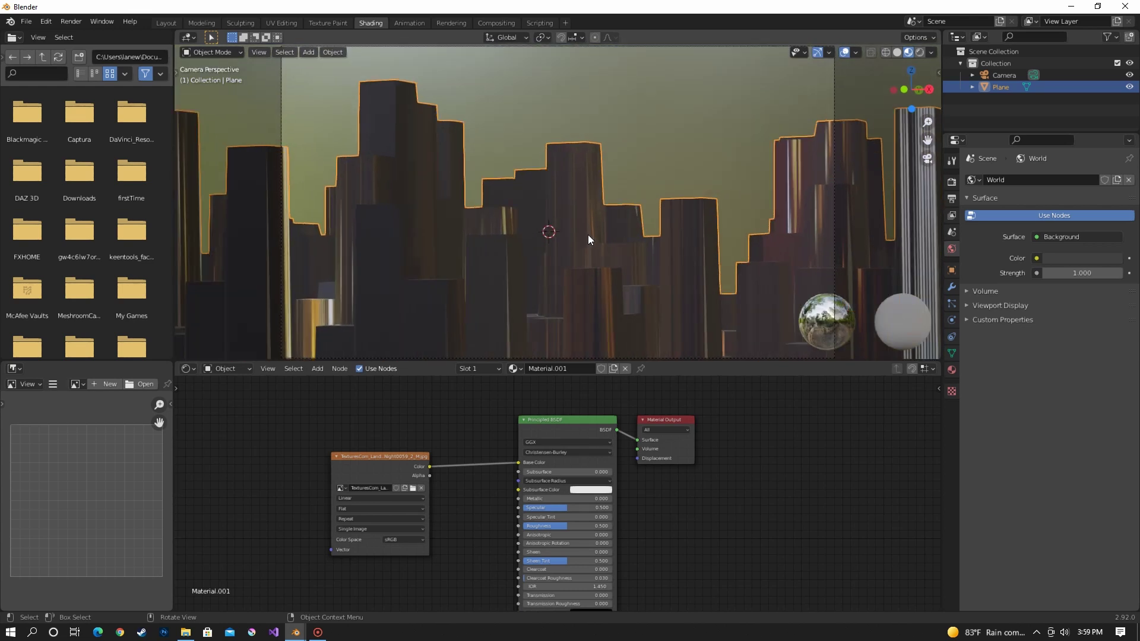
{"action": "scroll", "coordinate": [589, 237], "scroll_direction": "down", "scroll_amount": 1}
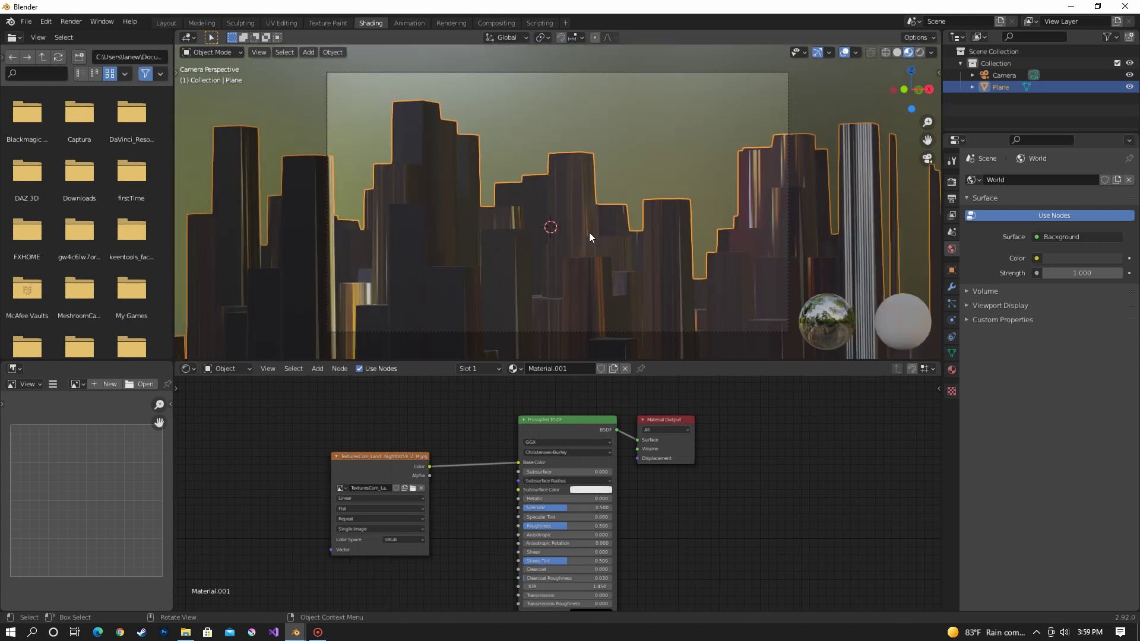
Step: In the UV Editing workspace, project the UVs of all city faces from the camera view, using material preview shading
{"action": "left_click", "coordinate": [294, 24]}
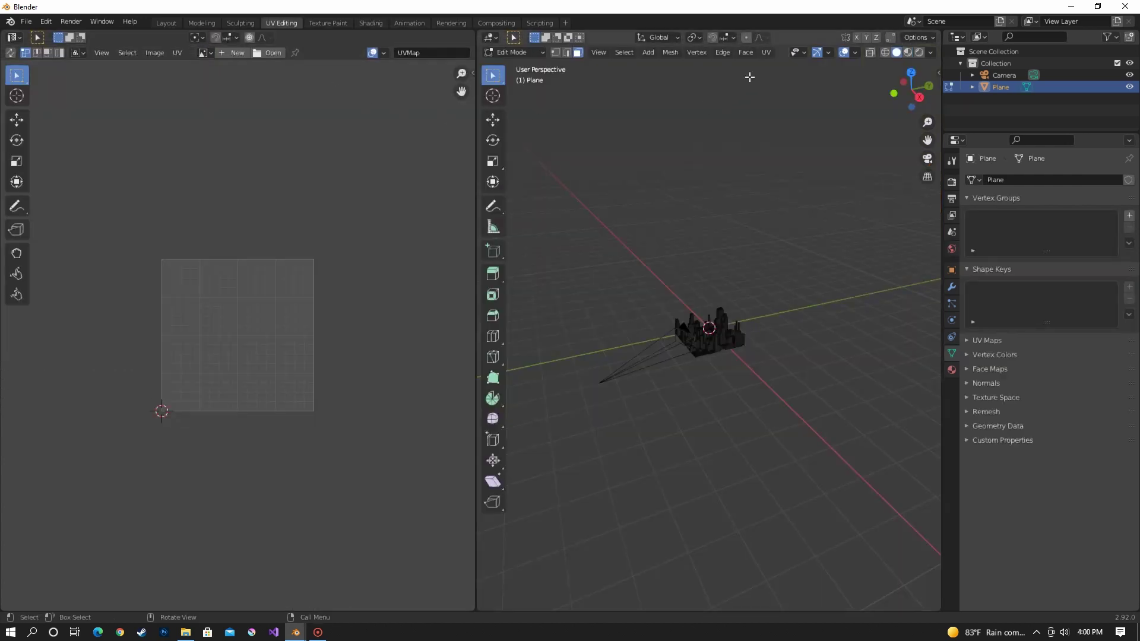
{"action": "key", "text": "KP_0"}
{"action": "key", "text": "a"}
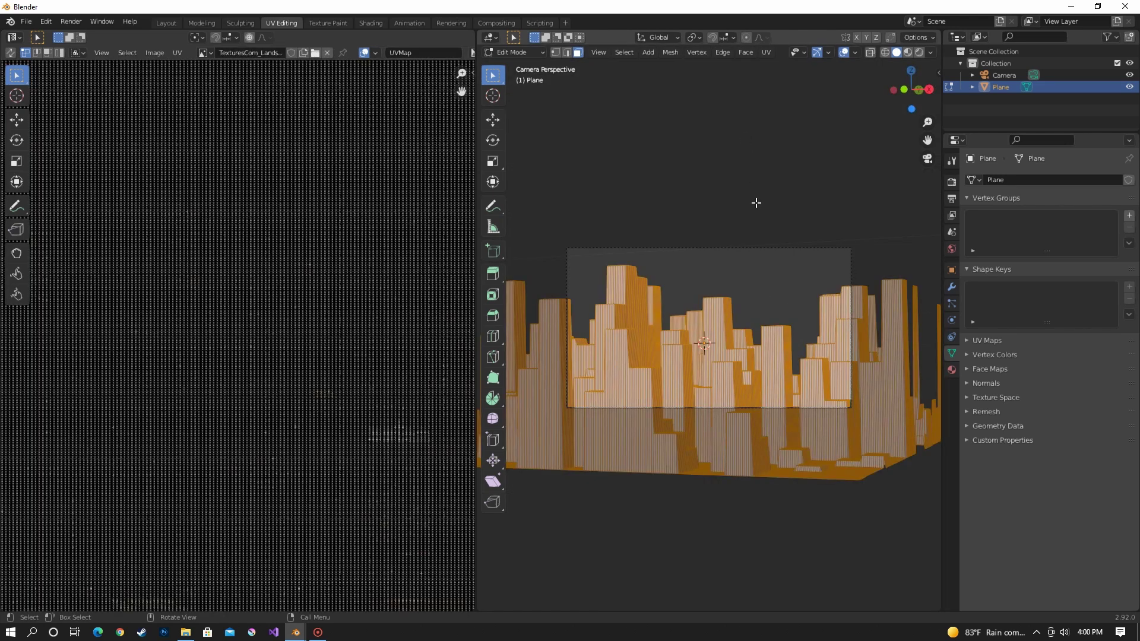
{"action": "scroll", "coordinate": [860, 114], "scroll_direction": "up", "scroll_amount": 1}
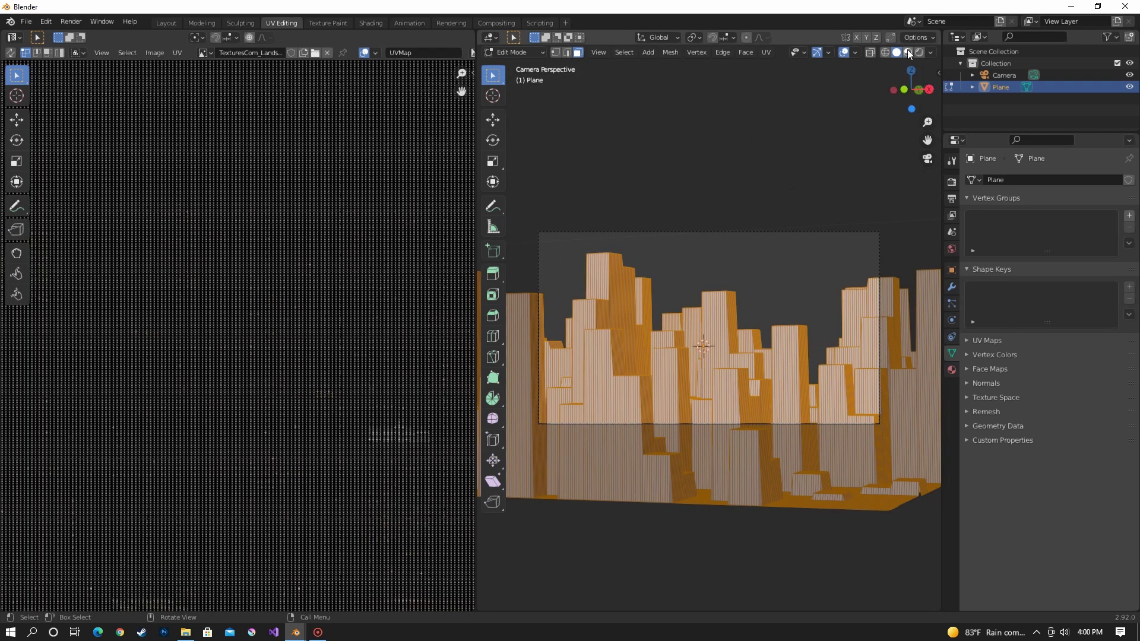
{"action": "left_click", "coordinate": [909, 53]}
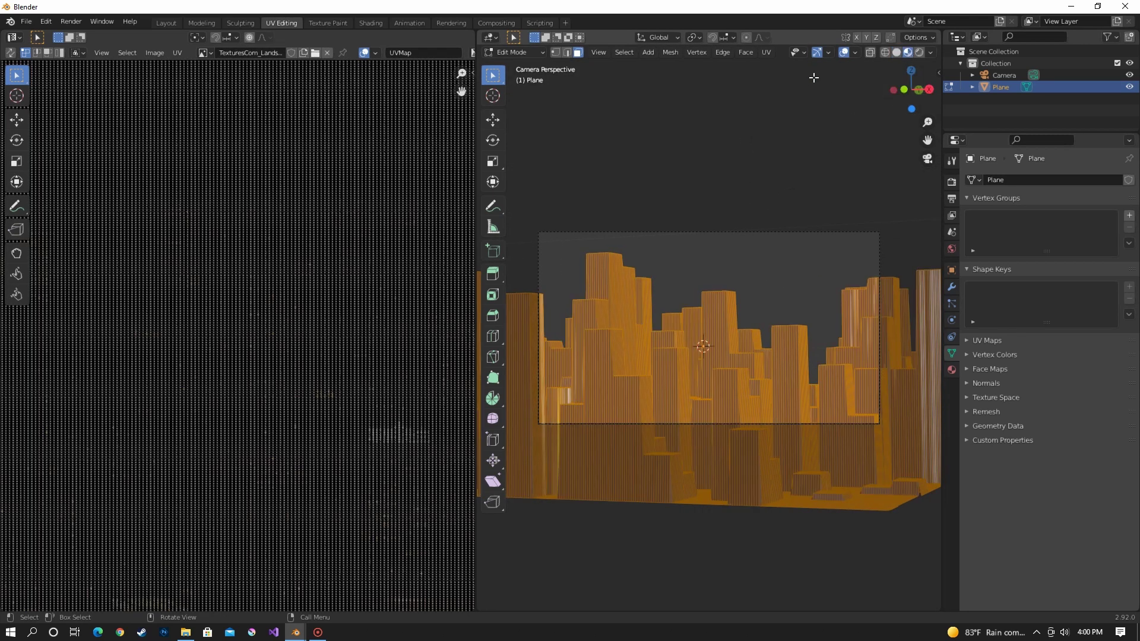
{"action": "left_click", "coordinate": [766, 52]}
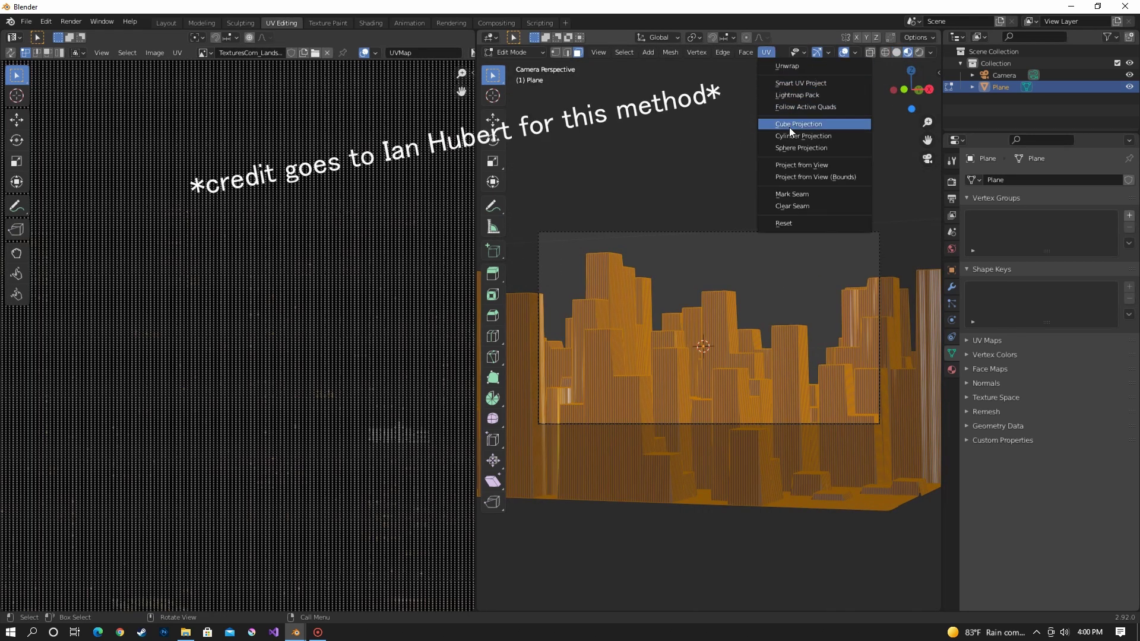
{"action": "left_click", "coordinate": [805, 166]}
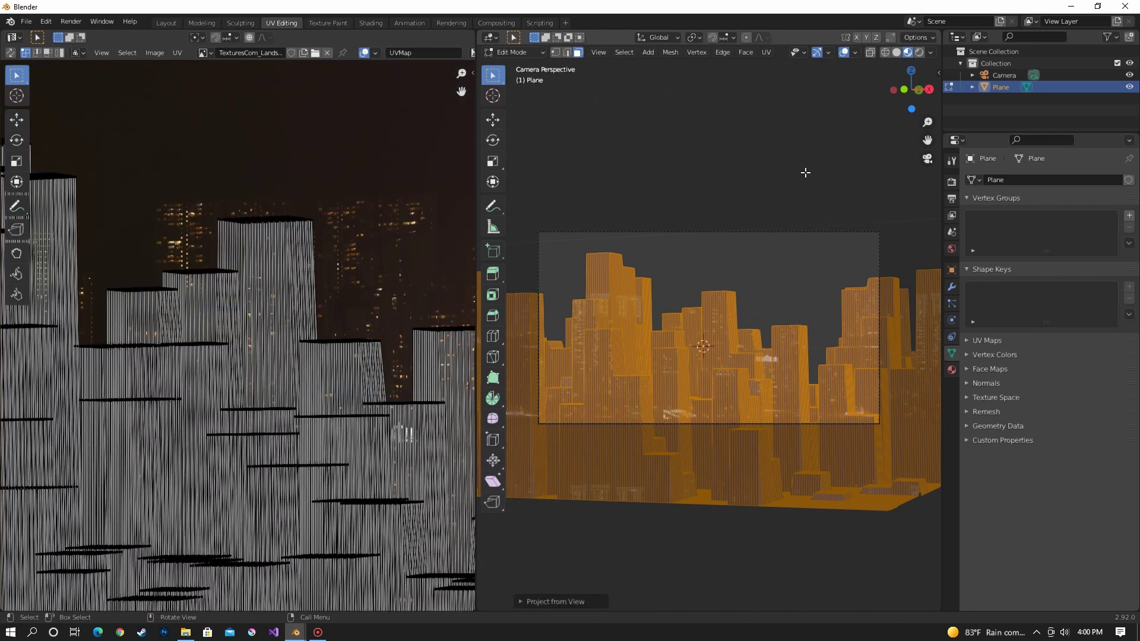
Step: Examine how the projected UVs line up with the night image and how its windows fall on the buildings
{"action": "scroll", "coordinate": [691, 376], "scroll_direction": "down", "scroll_amount": 1}
{"action": "scroll", "coordinate": [343, 352], "scroll_direction": "down", "scroll_amount": 5}
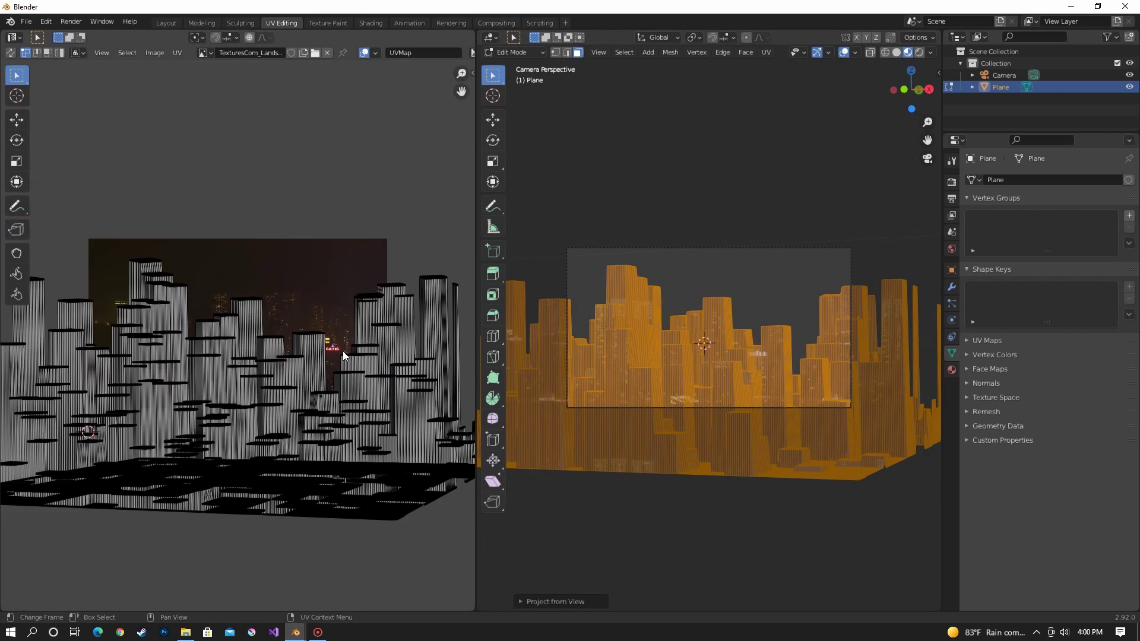
{"action": "scroll", "coordinate": [333, 350], "scroll_direction": "down", "scroll_amount": 1}
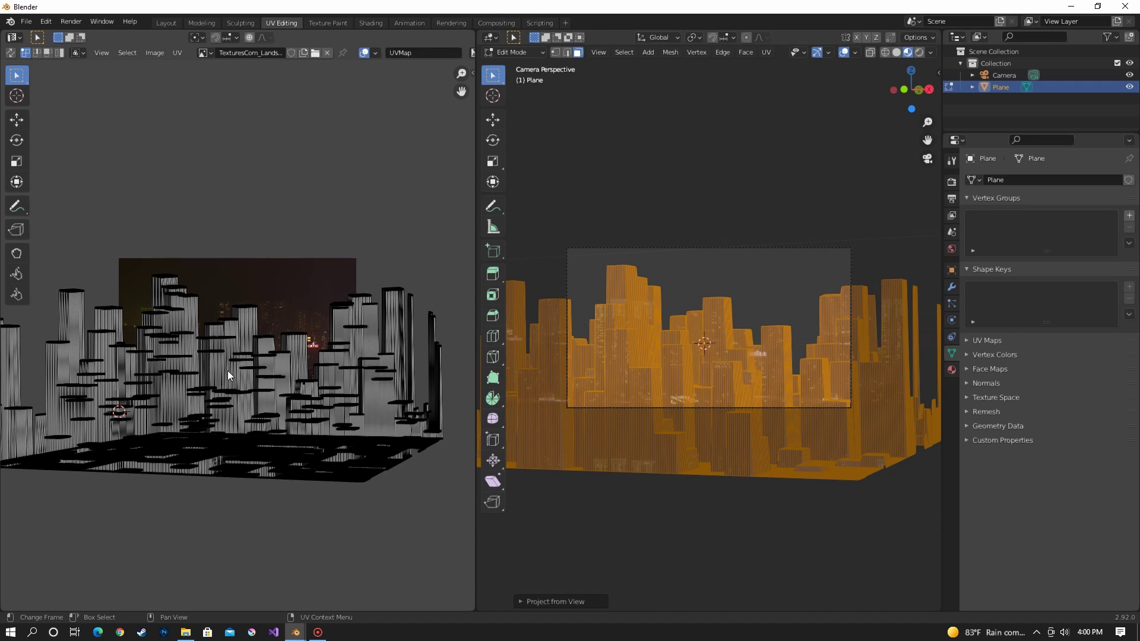
{"action": "scroll", "coordinate": [250, 382], "scroll_direction": "up", "scroll_amount": 2}
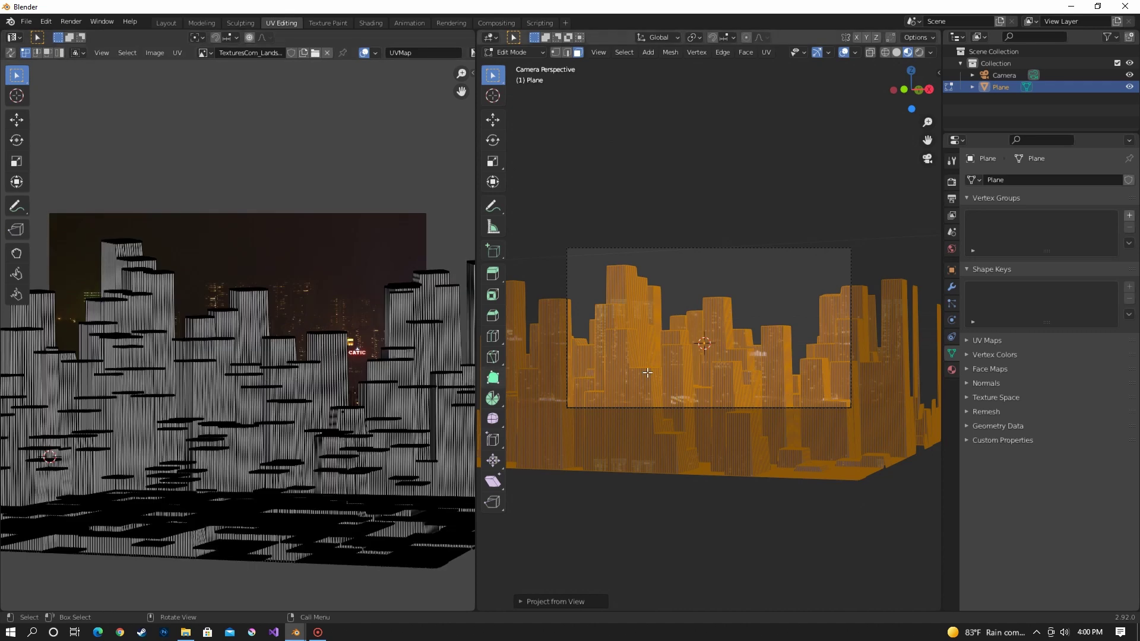
{"action": "scroll", "coordinate": [724, 295], "scroll_direction": "up", "scroll_amount": 4}
{"action": "key", "text": "Tab"}
{"action": "scroll", "coordinate": [740, 313], "scroll_direction": "down", "scroll_amount": 2}
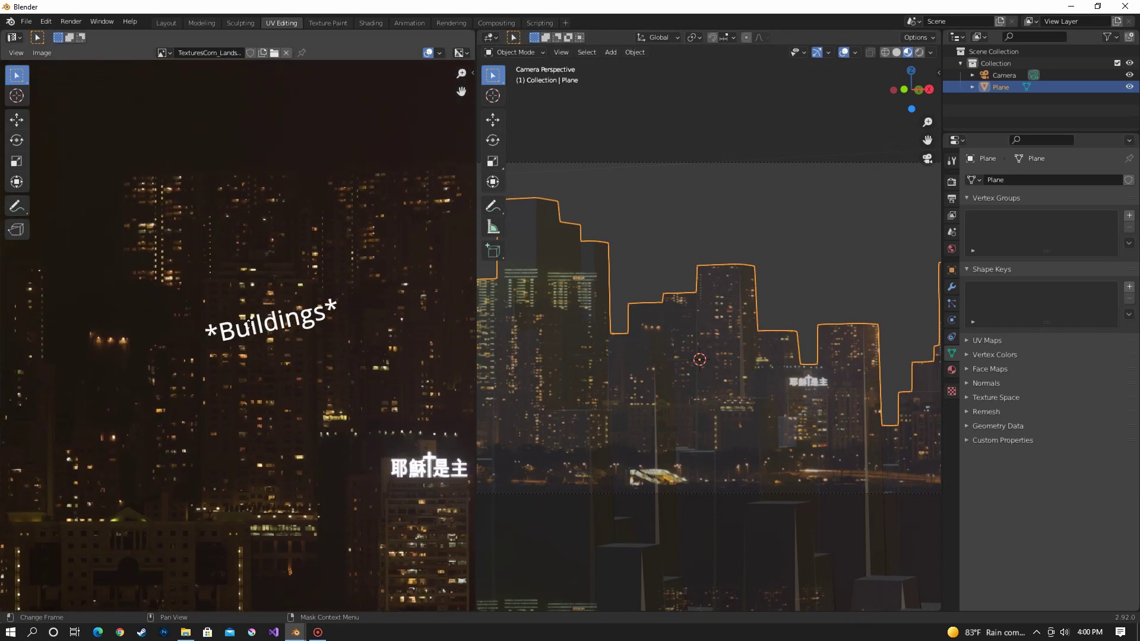
{"action": "scroll", "coordinate": [248, 312], "scroll_direction": "down", "scroll_amount": 4}
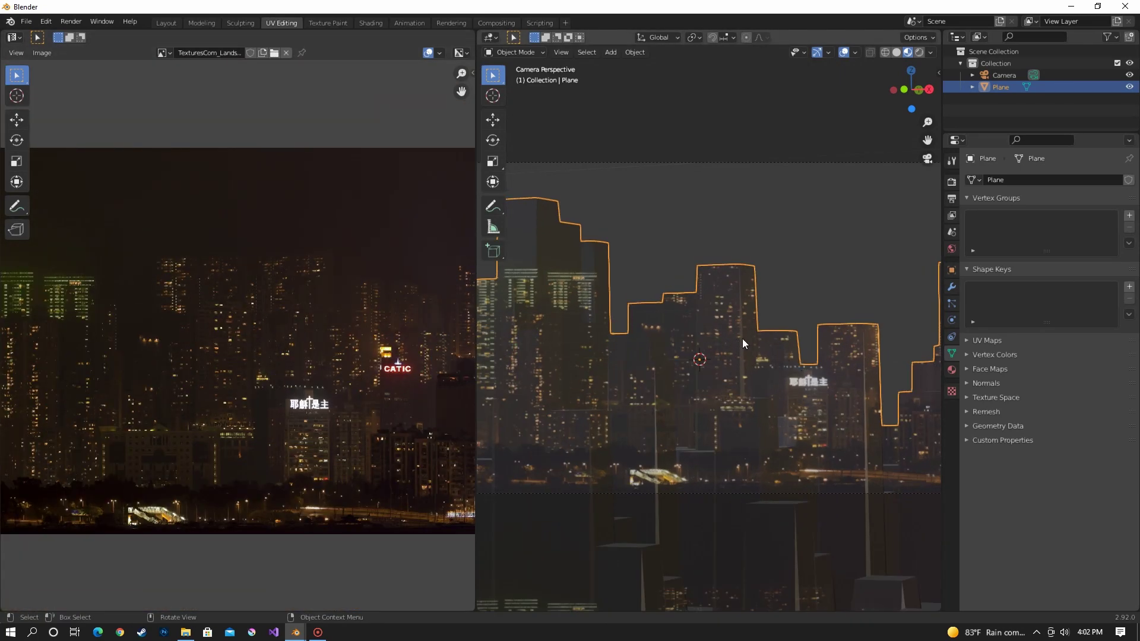
{"action": "scroll", "coordinate": [280, 342], "scroll_direction": "up", "scroll_amount": 3}
{"action": "scroll", "coordinate": [273, 334], "scroll_direction": "down", "scroll_amount": 3}
Step: Enter Edit Mode on the city plane and circle-select the front and side faces of the central tower
{"action": "key", "text": "Tab"}
{"action": "scroll", "coordinate": [698, 297], "scroll_direction": "down", "scroll_amount": 1}
{"action": "scroll", "coordinate": [696, 261], "scroll_direction": "down", "scroll_amount": 2}
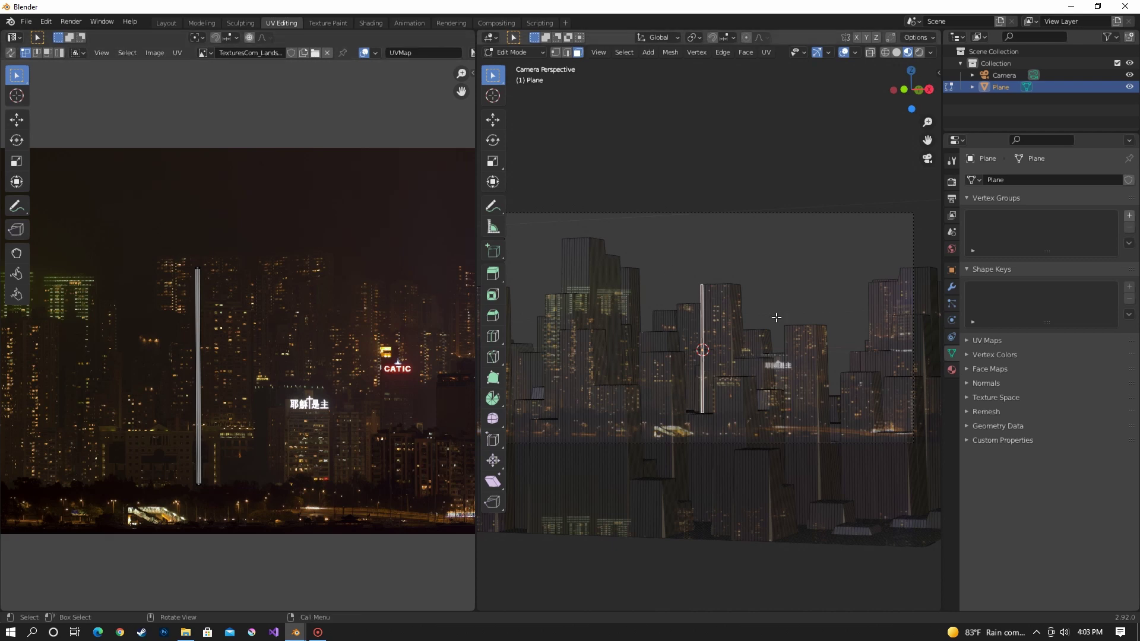
{"action": "scroll", "coordinate": [807, 298], "scroll_direction": "up", "scroll_amount": 8}
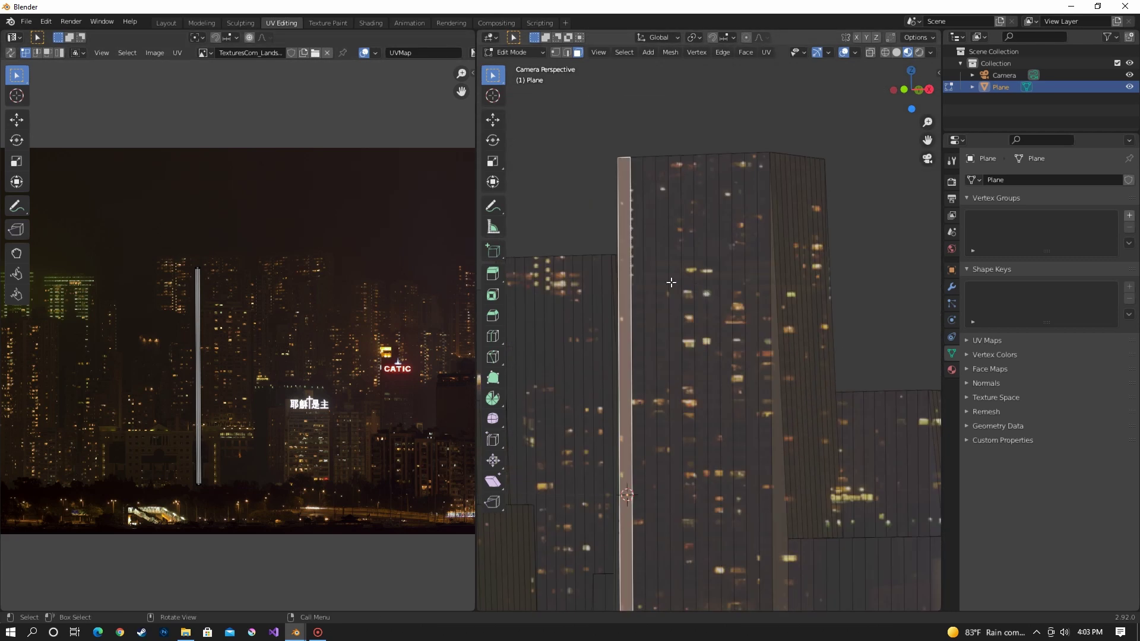
{"action": "key", "text": "c"}
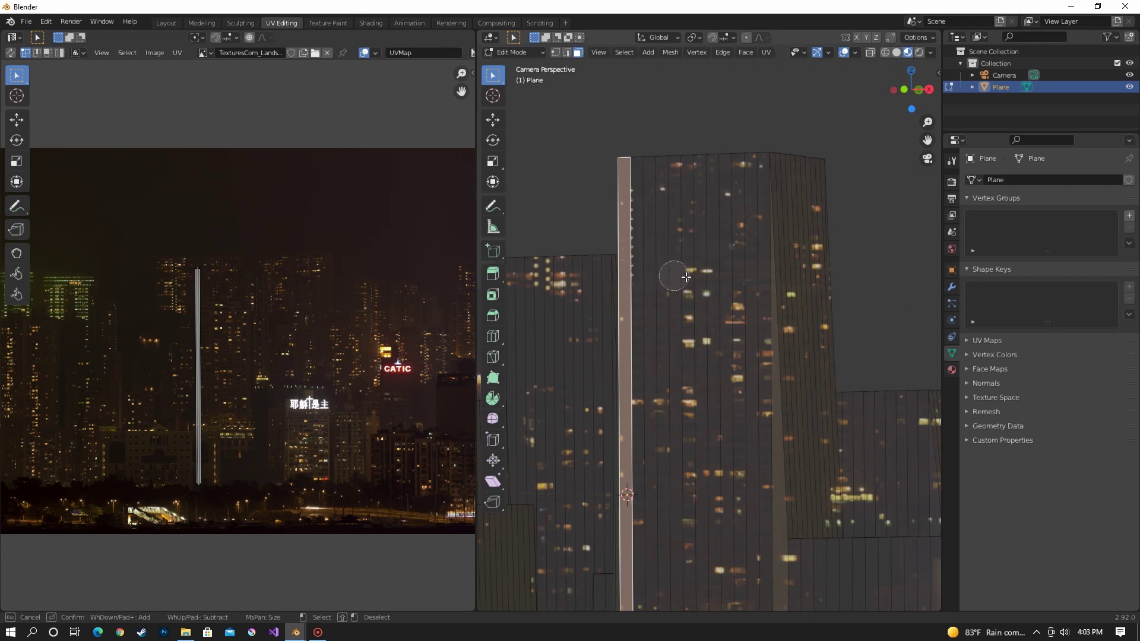
{"action": "key", "text": "Escape"}
{"action": "key", "text": "c"}
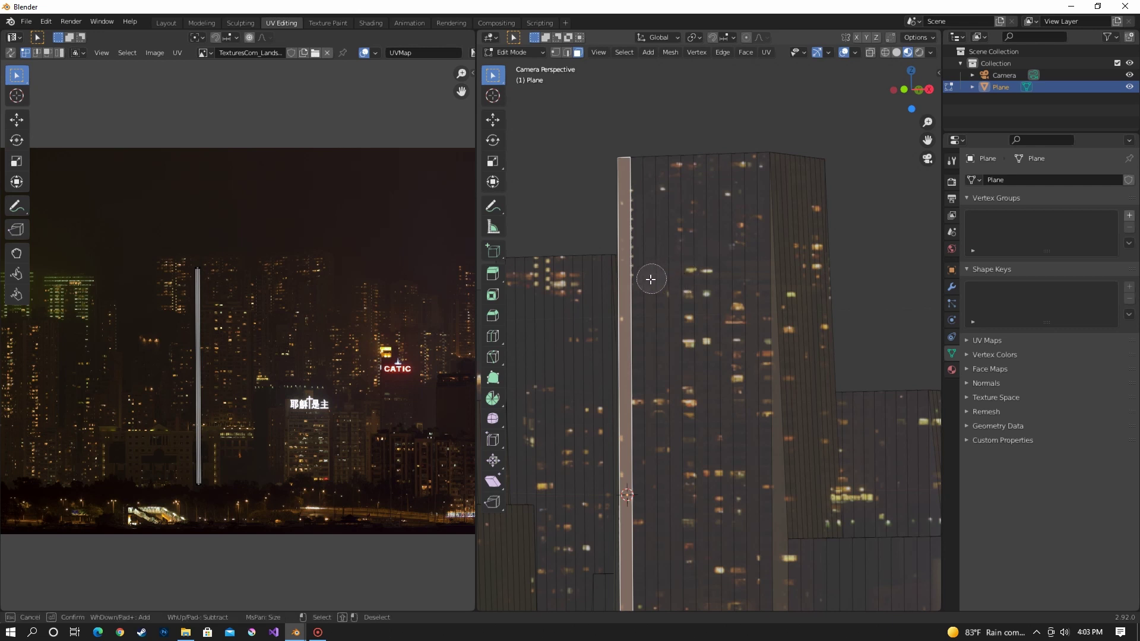
{"action": "left_click_drag", "start_coordinate": [651, 277], "coordinate": [815, 286]}
{"action": "right_click", "coordinate": [814, 287]}
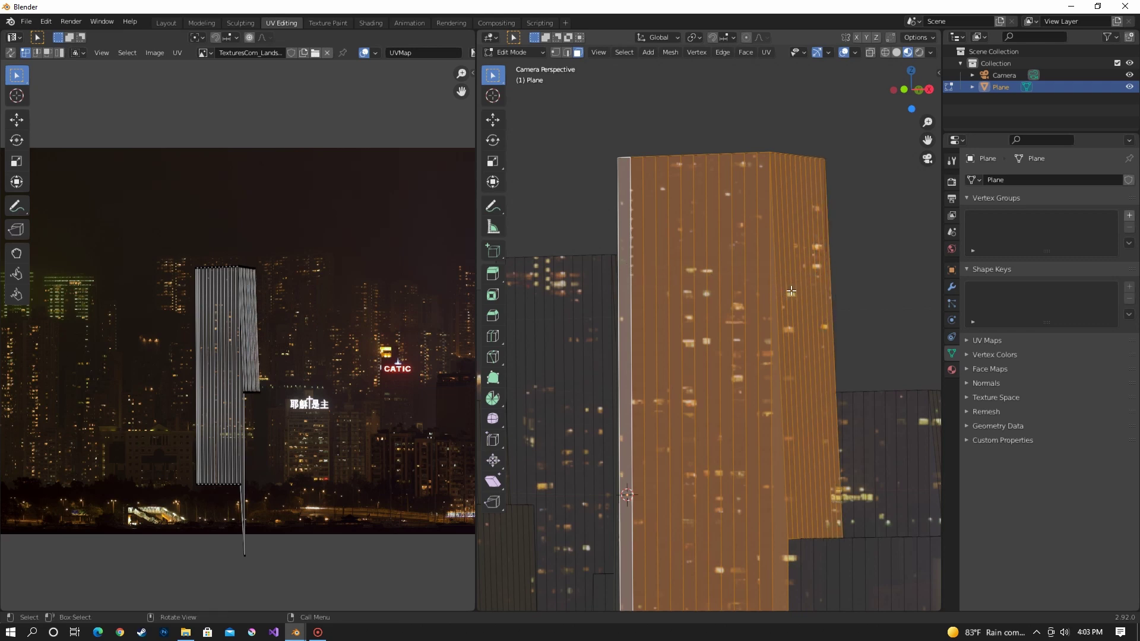
Step: Reposition all of the selected tower's UVs over the night image, with the 3D viewport overlays hidden
{"action": "scroll", "coordinate": [317, 320], "scroll_direction": "down", "scroll_amount": 1}
{"action": "key", "text": "a"}
{"action": "scroll", "coordinate": [317, 319], "scroll_direction": "up", "scroll_amount": 4}
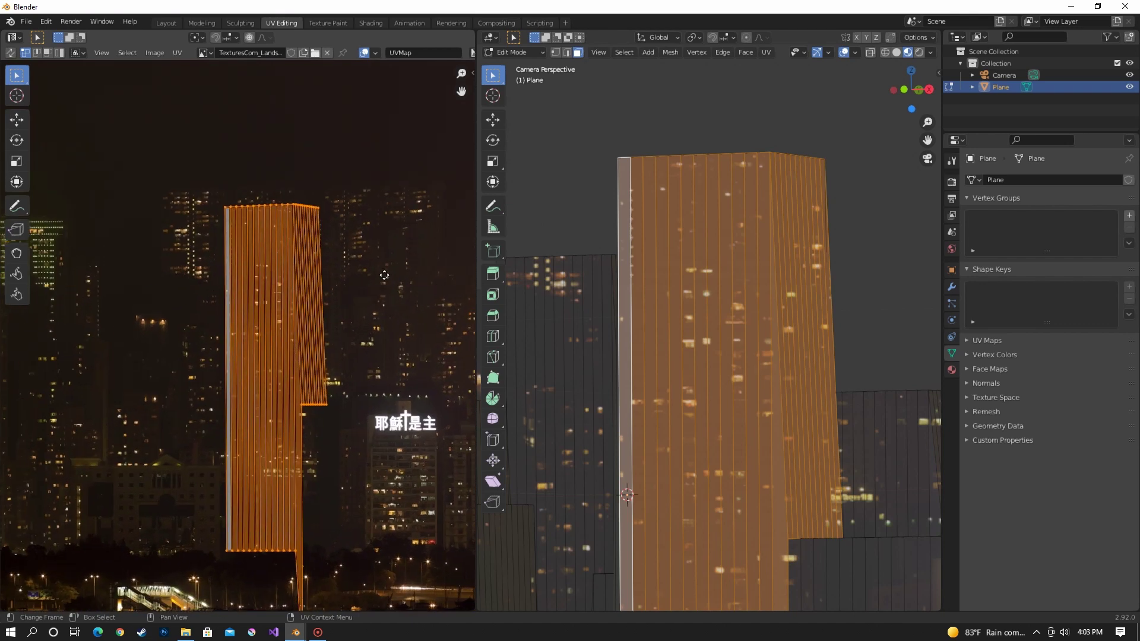
{"action": "key", "text": "g"}
{"action": "right_click", "coordinate": [329, 386]}
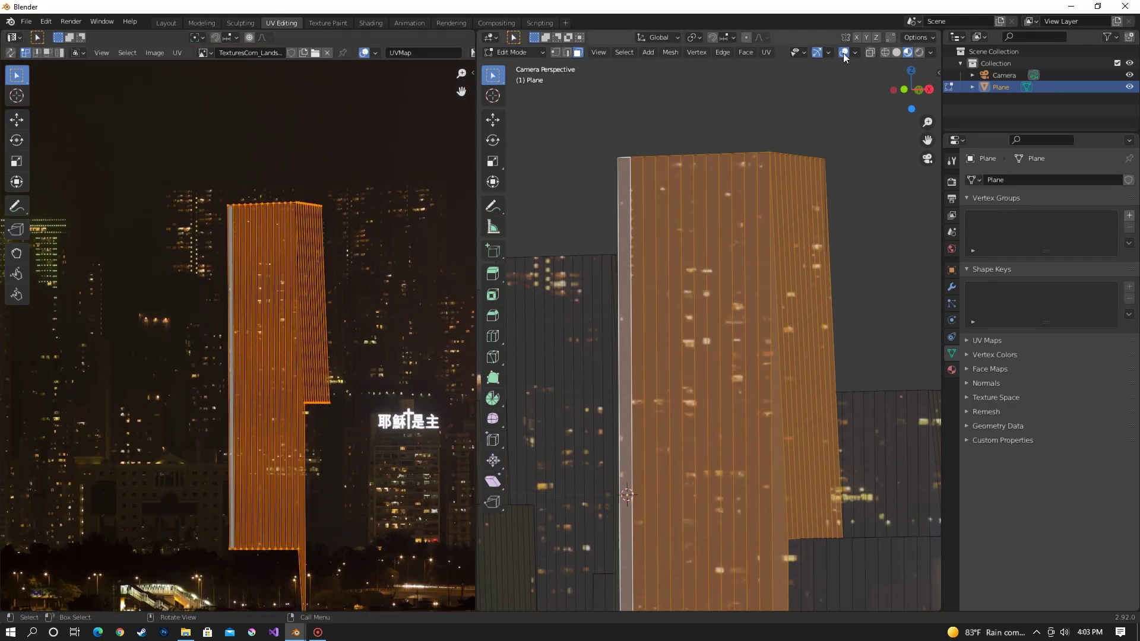
{"action": "left_click", "coordinate": [844, 53]}
{"action": "key", "text": "g"}
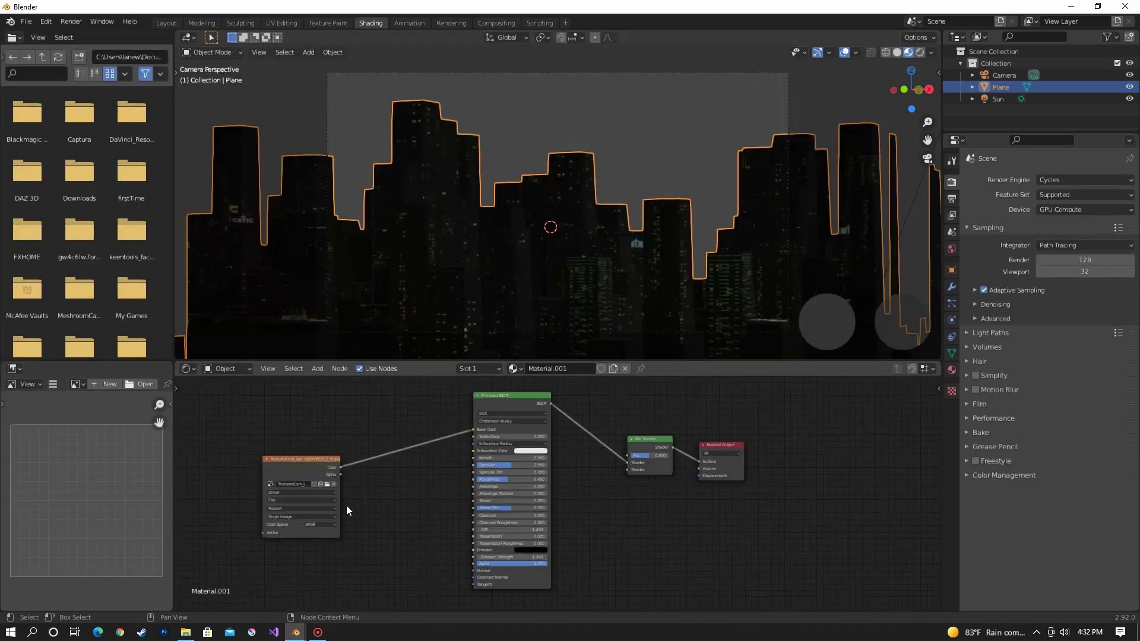
Step: Connect the image texture's Color to the Principled BSDF's Specular input as well
{"action": "scroll", "coordinate": [338, 504], "scroll_direction": "up", "scroll_amount": 1}
{"action": "left_click_drag", "start_coordinate": [329, 468], "coordinate": [472, 465]}
{"action": "middle_click_drag", "start_coordinate": [408, 556], "coordinate": [393, 500]}
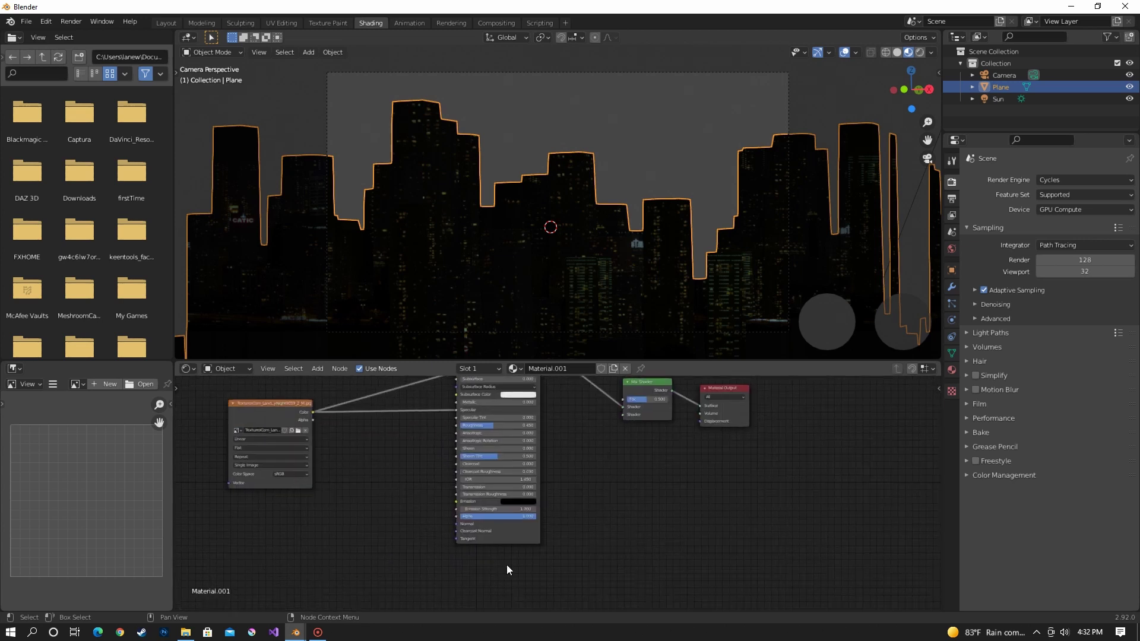
Step: Add an Emission shader and connect its output to the second Shader input of the Mix Shader
{"action": "key", "text": "shift+a"}
{"action": "left_click", "coordinate": [585, 485]}
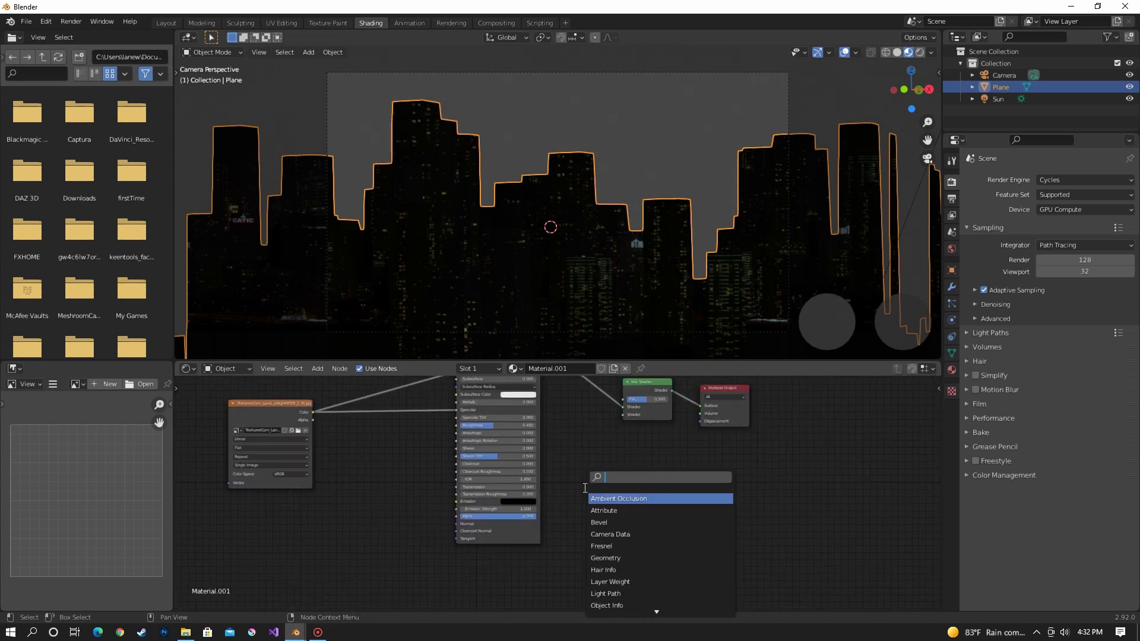
{"action": "type", "text": "e"}
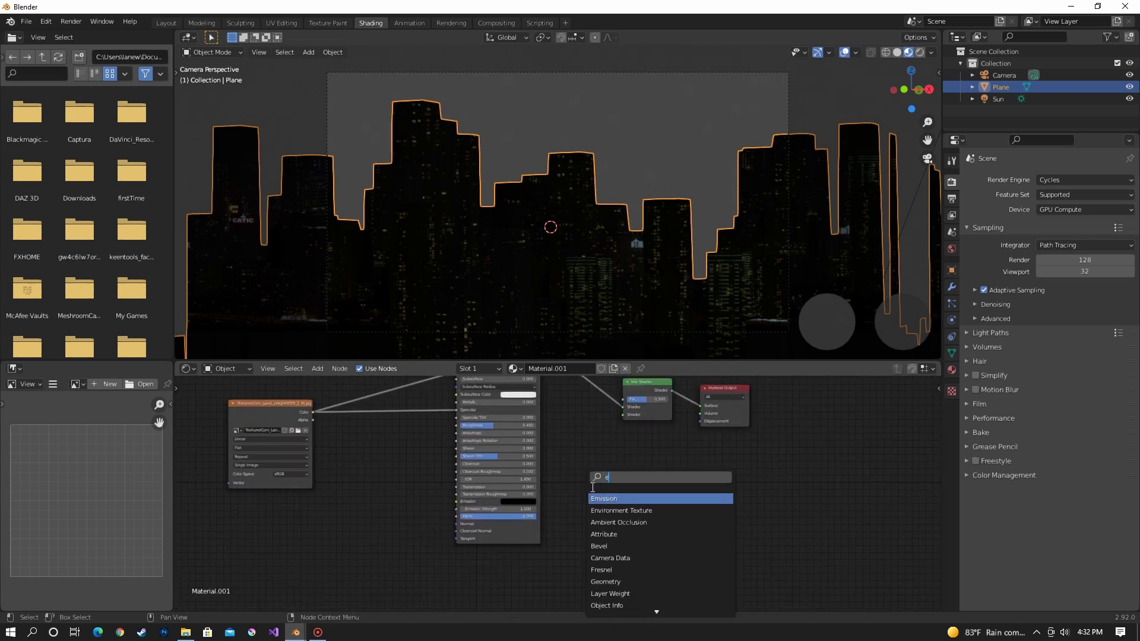
{"action": "left_click", "coordinate": [603, 497]}
{"action": "left_click", "coordinate": [572, 461]}
{"action": "middle_click_drag", "start_coordinate": [641, 439], "coordinate": [638, 509]}
{"action": "left_click_drag", "start_coordinate": [598, 534], "coordinate": [621, 486]}
{"action": "left_click_drag", "start_coordinate": [586, 522], "coordinate": [602, 570]}
Step: Place the Emission node below the Principled BSDF and feed its Color from the image texture's Color
{"action": "scroll", "coordinate": [635, 533], "scroll_direction": "down", "scroll_amount": 4}
{"action": "middle_click_drag", "start_coordinate": [632, 558], "coordinate": [632, 480]}
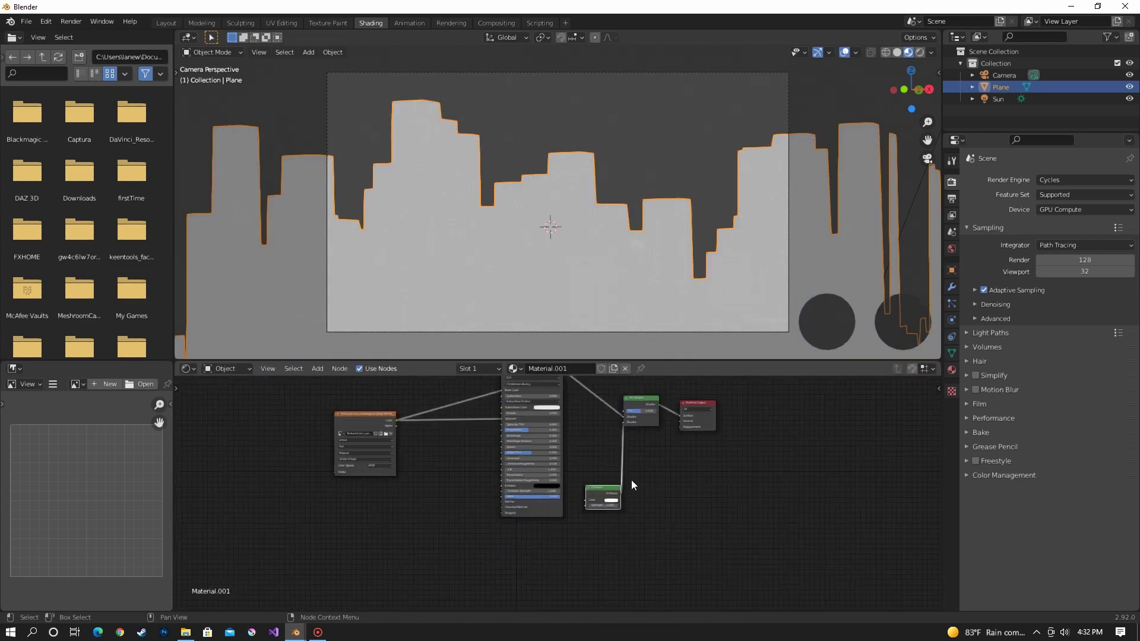
{"action": "left_click_drag", "start_coordinate": [601, 491], "coordinate": [539, 542]}
{"action": "scroll", "coordinate": [387, 415], "scroll_direction": "up", "scroll_amount": 1}
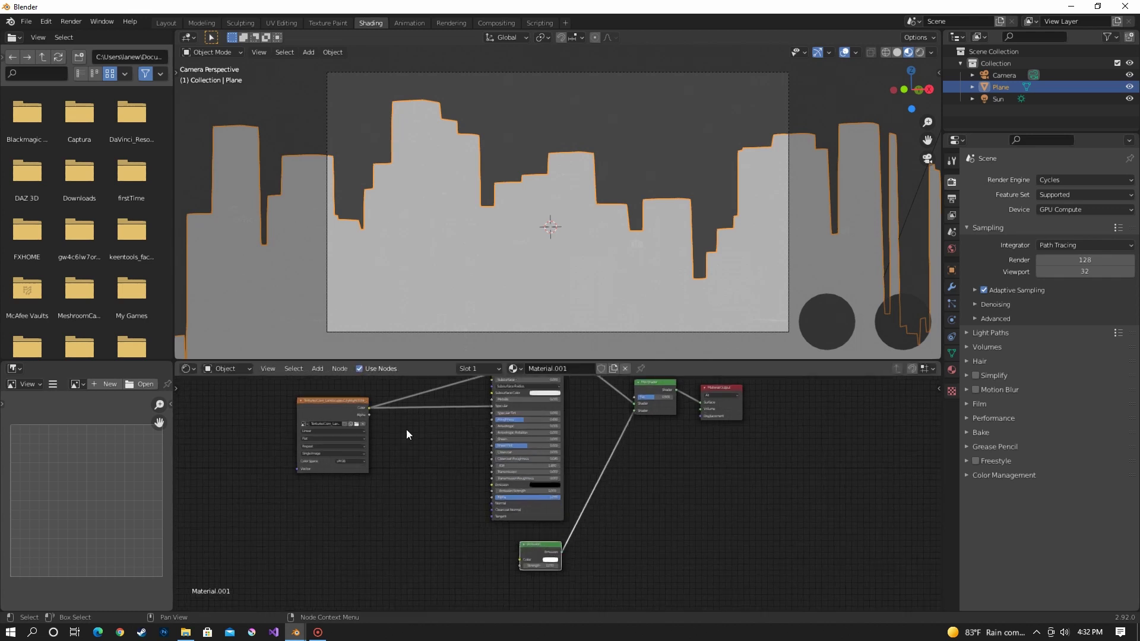
{"action": "left_click_drag", "start_coordinate": [366, 409], "coordinate": [520, 560]}
Step: Add a ColorRamp above the Principled BSDF, fed by the image Color, and connect its Color to the Mix Shader's Fac
{"action": "middle_click_drag", "start_coordinate": [531, 475], "coordinate": [565, 606]}
{"action": "key", "text": "shift+a"}
{"action": "left_click", "coordinate": [553, 406]}
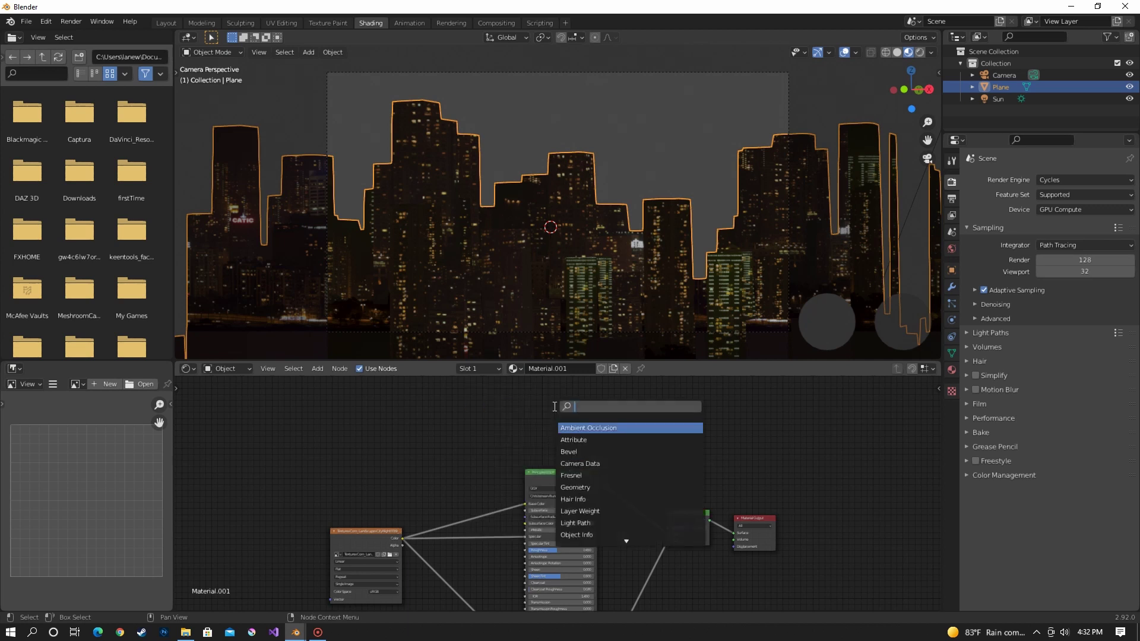
{"action": "type", "text": "colo"}
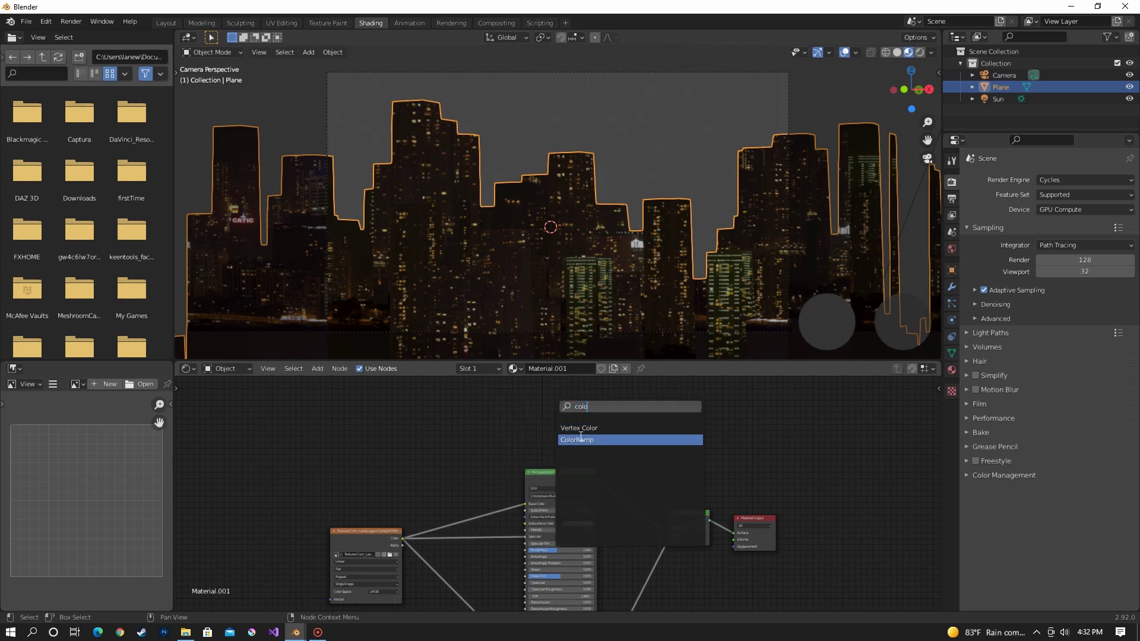
{"action": "left_click", "coordinate": [577, 440]}
{"action": "left_click", "coordinate": [562, 419]}
{"action": "left_click_drag", "start_coordinate": [402, 539], "coordinate": [526, 455]}
{"action": "mouse_move", "coordinate": [598, 405]}
{"action": "left_mouse_down"}
{"action": "mouse_move", "coordinate": [613, 410]}
{"action": "mouse_move", "coordinate": [671, 529]}
{"action": "left_mouse_up"}
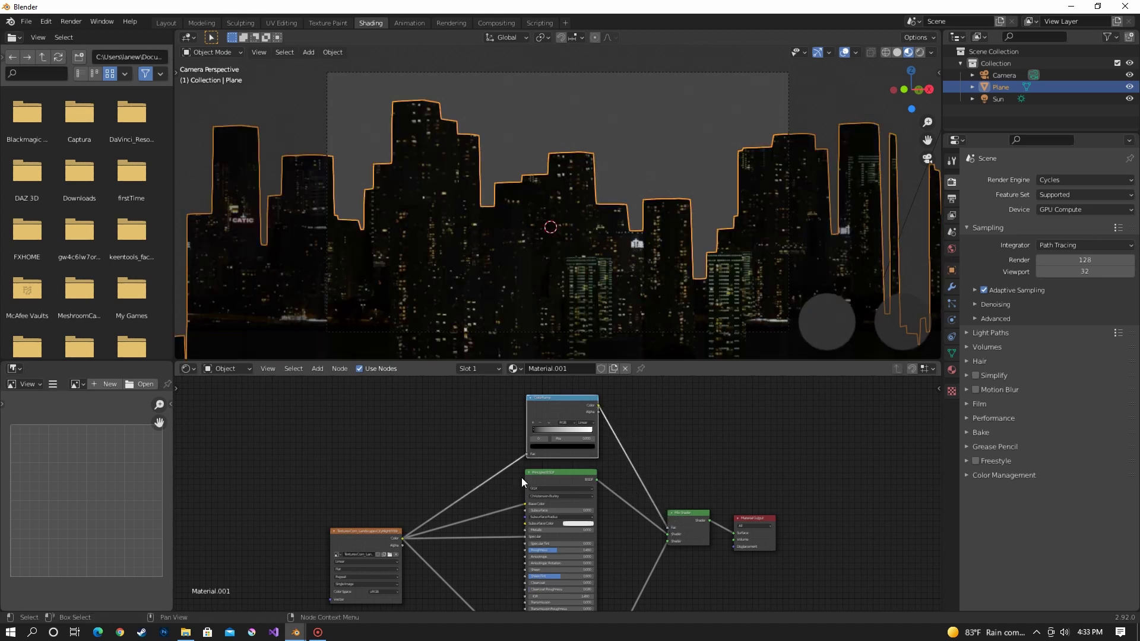
Step: Move the ColorRamp's white stop close to the black stop to sharpen the mask for the lit windows
{"action": "scroll", "coordinate": [540, 433], "scroll_direction": "up", "scroll_amount": 3}
{"action": "left_click_drag", "start_coordinate": [528, 450], "coordinate": [483, 451]}
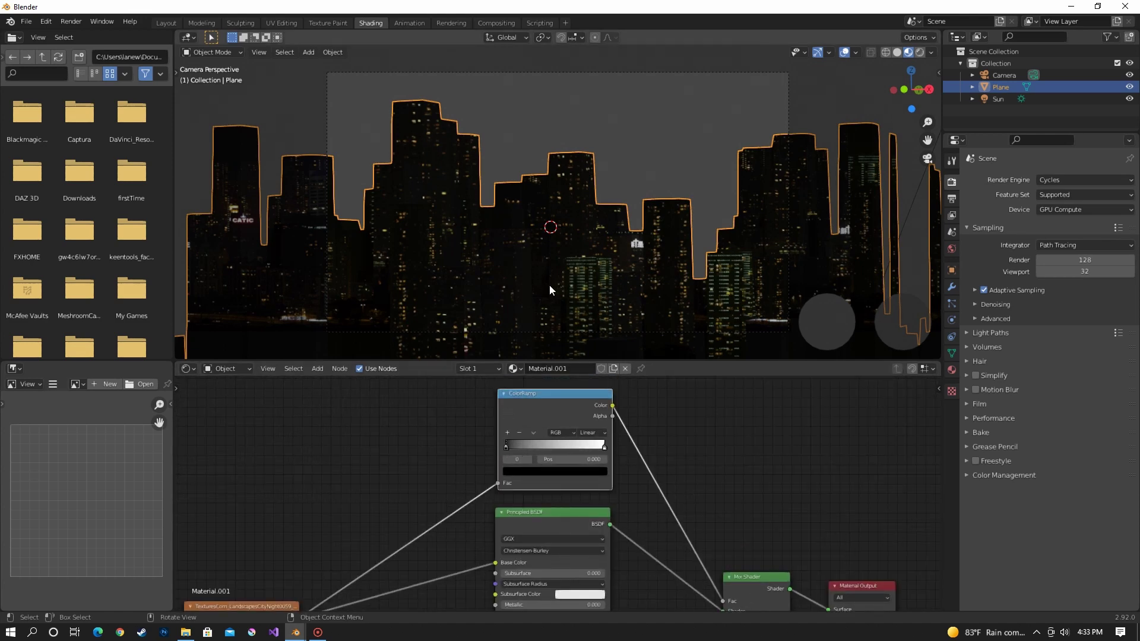
{"action": "scroll", "coordinate": [558, 280], "scroll_direction": "up", "scroll_amount": 2}
{"action": "scroll", "coordinate": [567, 274], "scroll_direction": "down", "scroll_amount": 2}
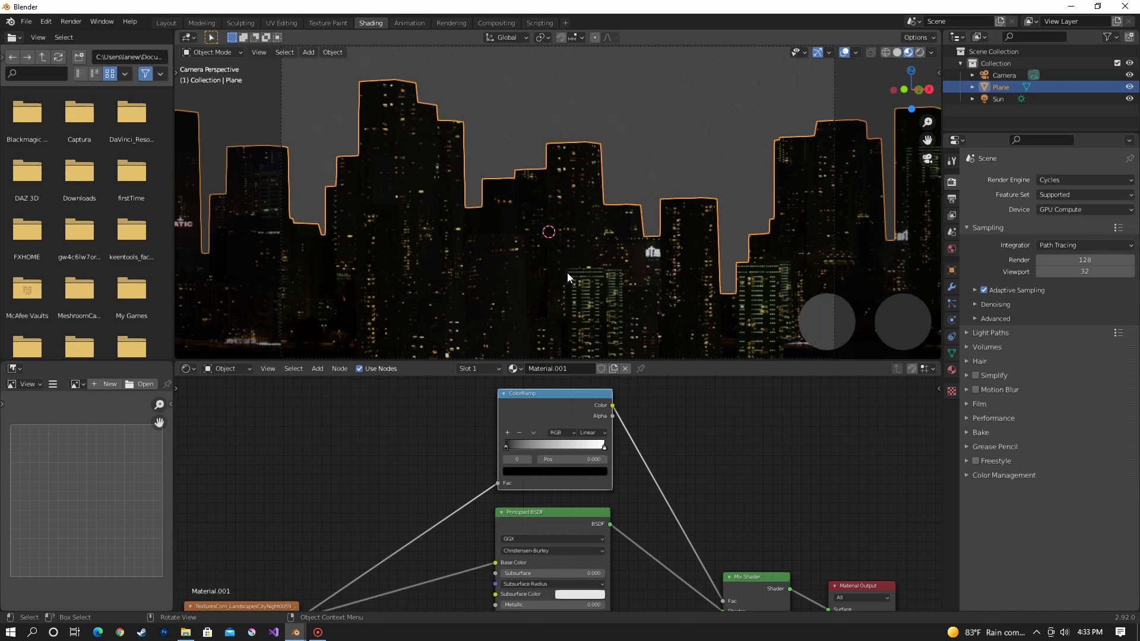
{"action": "mouse_move", "coordinate": [424, 546]}
{"action": "middle_mouse_down"}
{"action": "mouse_move", "coordinate": [455, 469]}
{"action": "mouse_move", "coordinate": [408, 536]}
{"action": "middle_mouse_up"}
{"action": "scroll", "coordinate": [543, 470], "scroll_direction": "down", "scroll_amount": 2}
{"action": "scroll", "coordinate": [535, 475], "scroll_direction": "up", "scroll_amount": 4}
{"action": "left_click_drag", "start_coordinate": [608, 450], "coordinate": [514, 452]}
{"action": "left_click", "coordinate": [520, 449]}
{"action": "middle_click_drag", "start_coordinate": [514, 451], "coordinate": [467, 394]}
{"action": "left_click_drag", "start_coordinate": [468, 393], "coordinate": [451, 394]}
Step: Adjust the Emission node's Strength to control the brightness of the building windows
{"action": "left_click_drag", "start_coordinate": [374, 635], "coordinate": [403, 640]}
{"action": "middle_click_drag", "start_coordinate": [548, 594], "coordinate": [548, 485]}
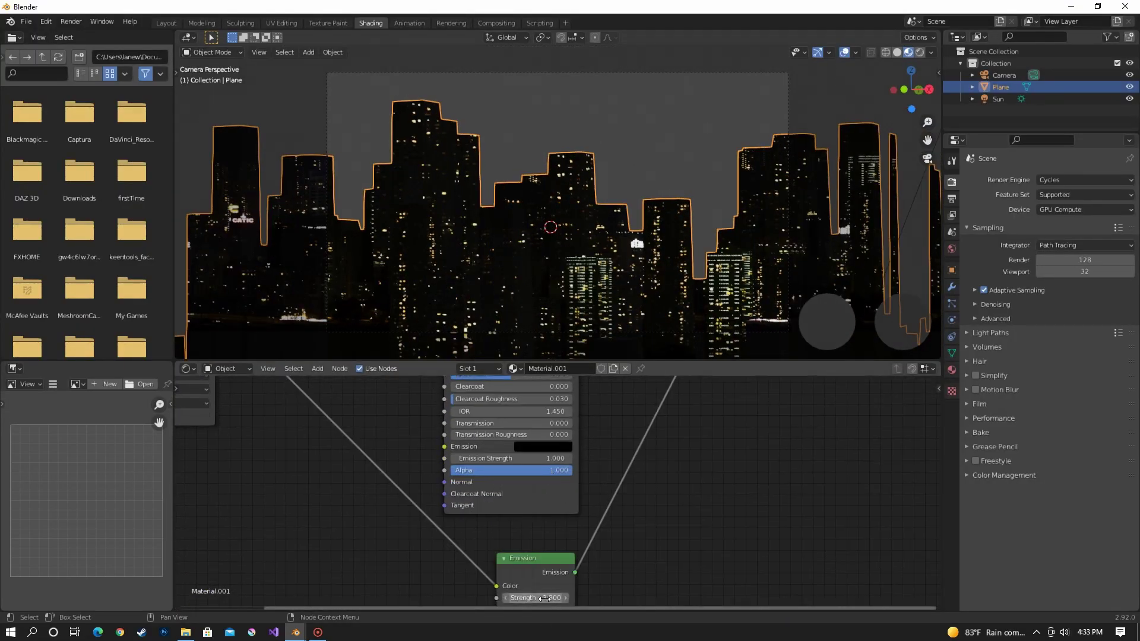
{"action": "mouse_move", "coordinate": [537, 598]}
{"action": "left_mouse_down"}
{"action": "mouse_move", "coordinate": [516, 598]}
{"action": "mouse_move", "coordinate": [552, 598]}
{"action": "mouse_move", "coordinate": [534, 598]}
{"action": "left_mouse_up"}
{"action": "scroll", "coordinate": [535, 487], "scroll_direction": "down", "scroll_amount": 2}
{"action": "middle_click_drag", "start_coordinate": [539, 472], "coordinate": [557, 565]}
Step: Set the Density of the cube's Volume Scatter node to 0.150 for the city fog
{"action": "left_click", "coordinate": [168, 23]}
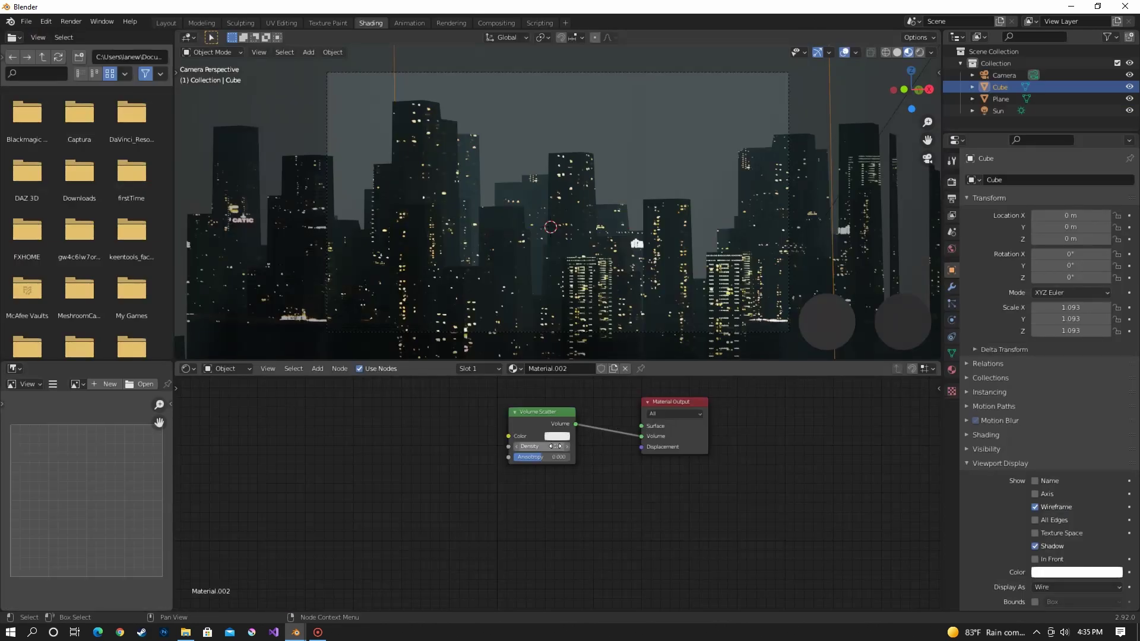
{"action": "left_click", "coordinate": [551, 448]}
{"action": "type", "text": "0.150"}
{"action": "key", "text": "Return"}
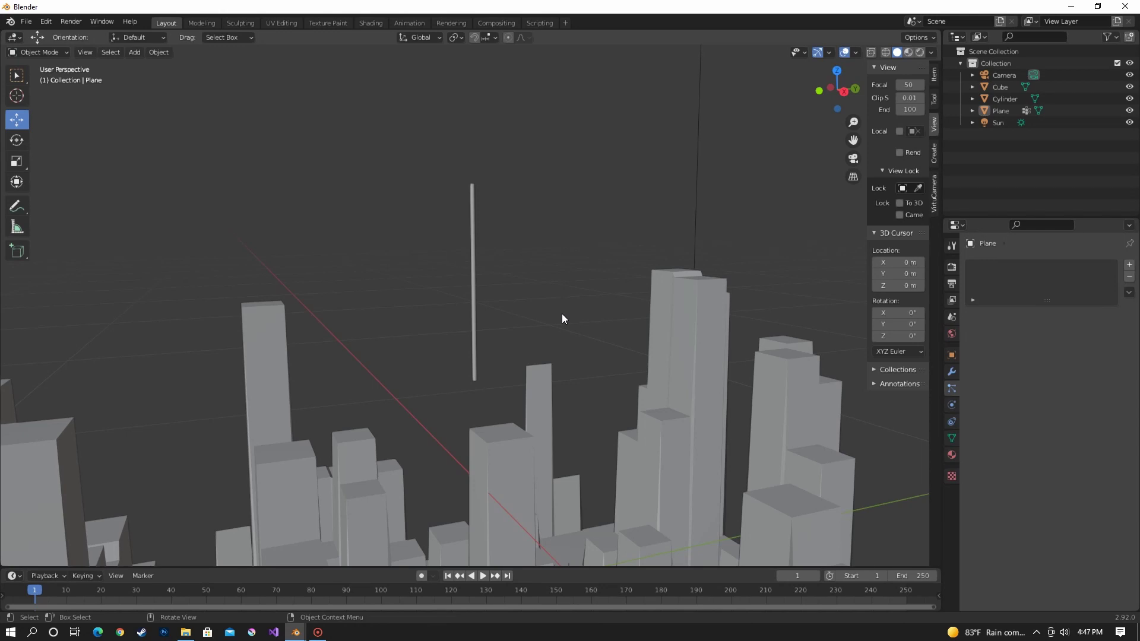
Step: Add a particle system to the city plane and set its type to Hair
{"action": "left_click", "coordinate": [675, 361]}
{"action": "scroll", "coordinate": [673, 360], "scroll_direction": "down", "scroll_amount": 4}
{"action": "left_click", "coordinate": [951, 373]}
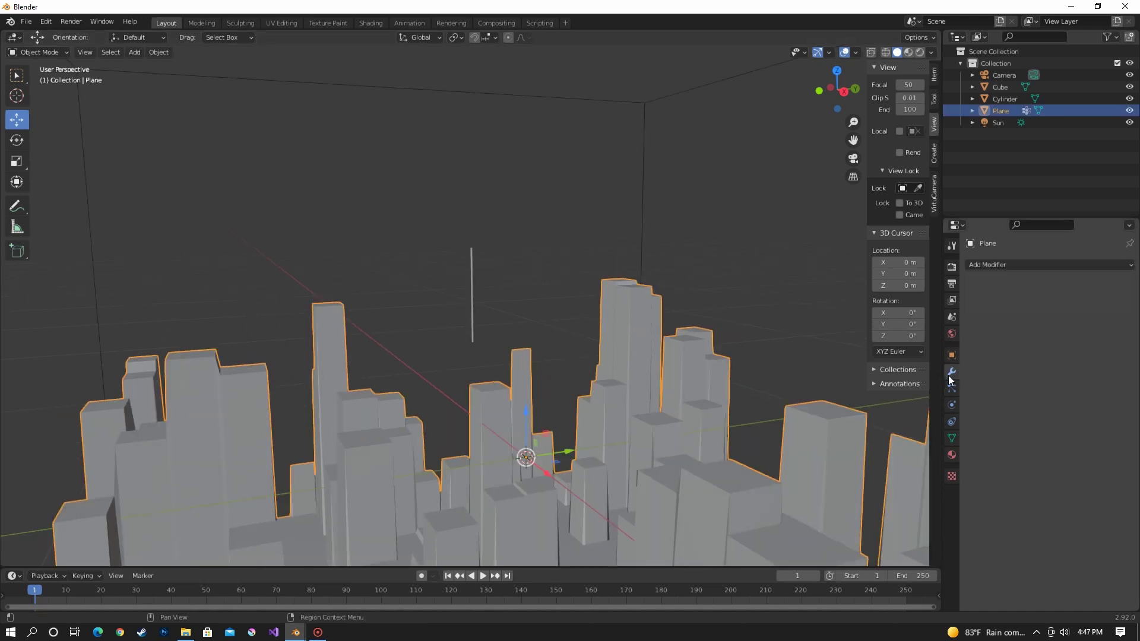
{"action": "left_click", "coordinate": [1061, 264]}
{"action": "left_click", "coordinate": [1105, 392]}
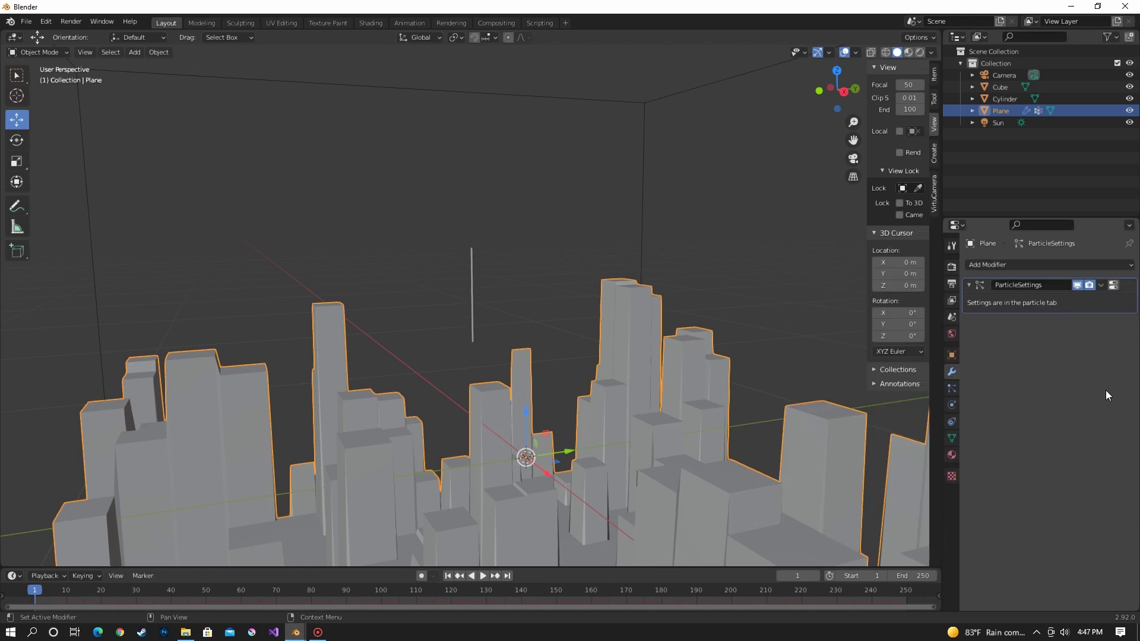
{"action": "left_click", "coordinate": [951, 388]}
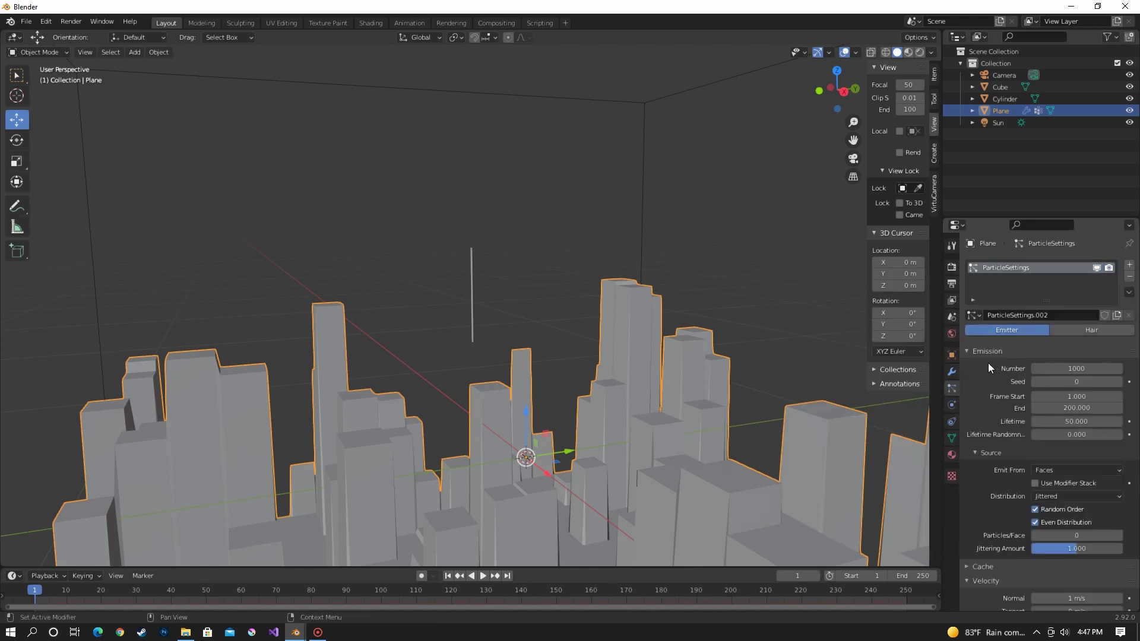
{"action": "left_click", "coordinate": [1068, 329]}
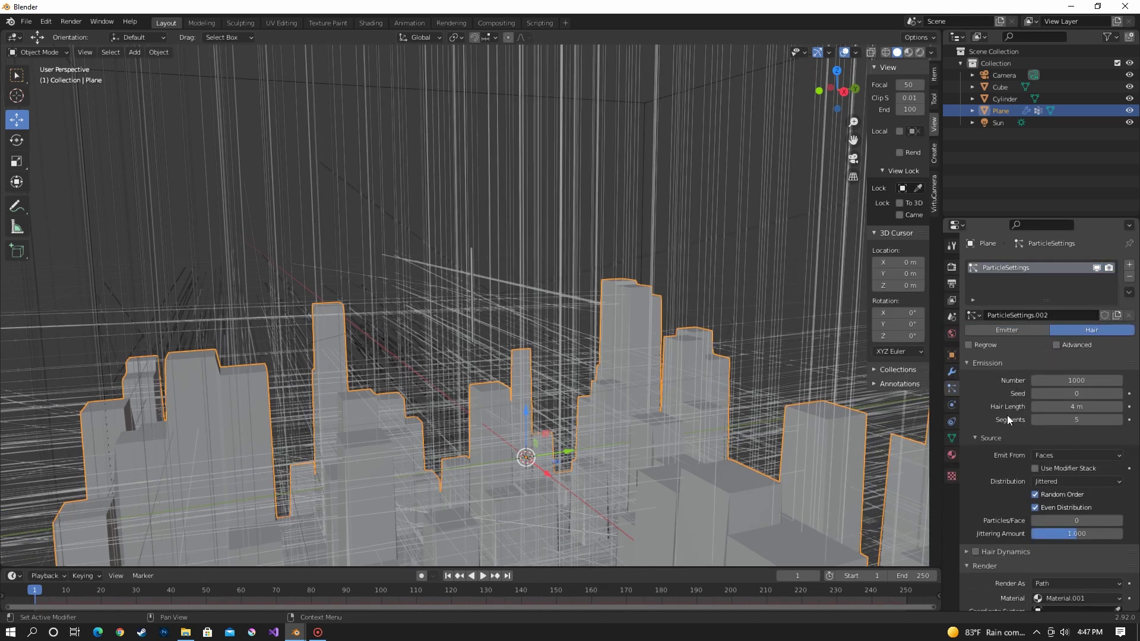
Step: Render the hair particles as Object, using the thin Cylinder as the instance object
{"action": "scroll", "coordinate": [1008, 419], "scroll_direction": "down", "scroll_amount": 7}
{"action": "left_click", "coordinate": [1061, 417]}
{"action": "left_click", "coordinate": [1056, 457]}
{"action": "left_click", "coordinate": [1116, 503]}
{"action": "left_click", "coordinate": [473, 297]}
{"action": "middle_click_drag", "start_coordinate": [532, 316], "coordinate": [550, 257]}
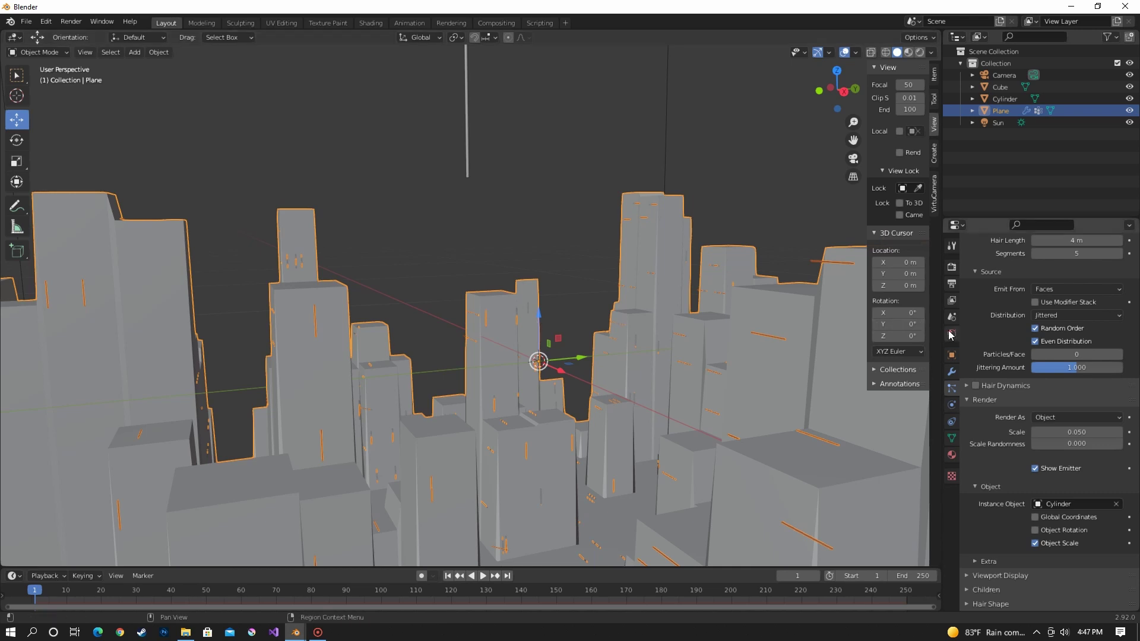
Step: Enable the Advanced hair options and particle Rotation, with Object X as the Orientation Axis
{"action": "scroll", "coordinate": [1044, 318], "scroll_direction": "up", "scroll_amount": 5}
{"action": "left_click", "coordinate": [1056, 299]}
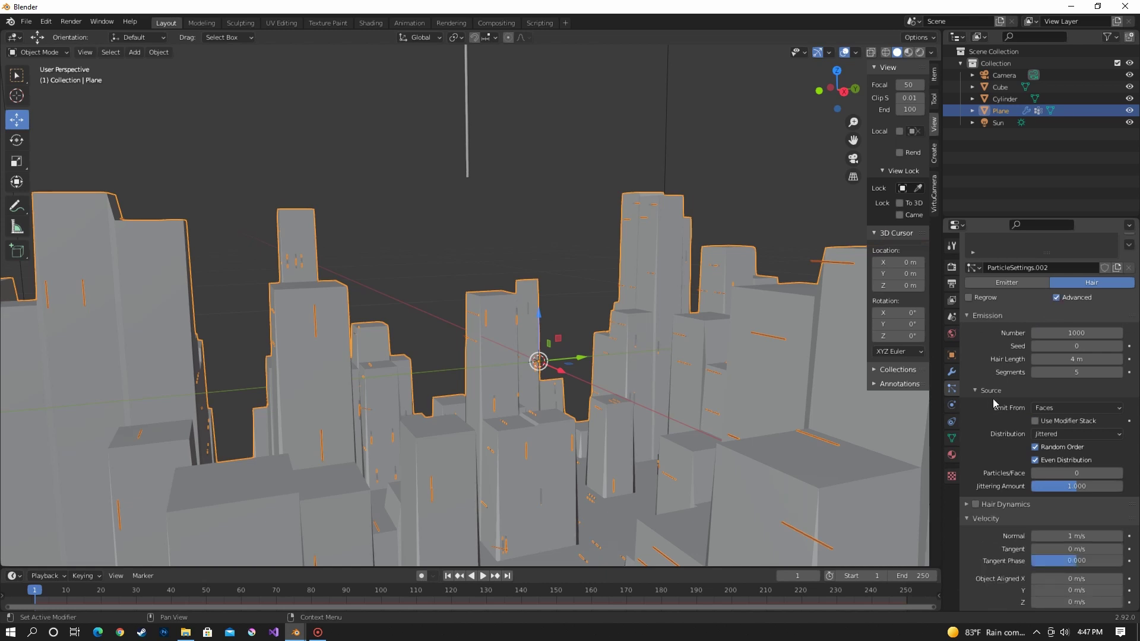
{"action": "scroll", "coordinate": [989, 445], "scroll_direction": "down", "scroll_amount": 7}
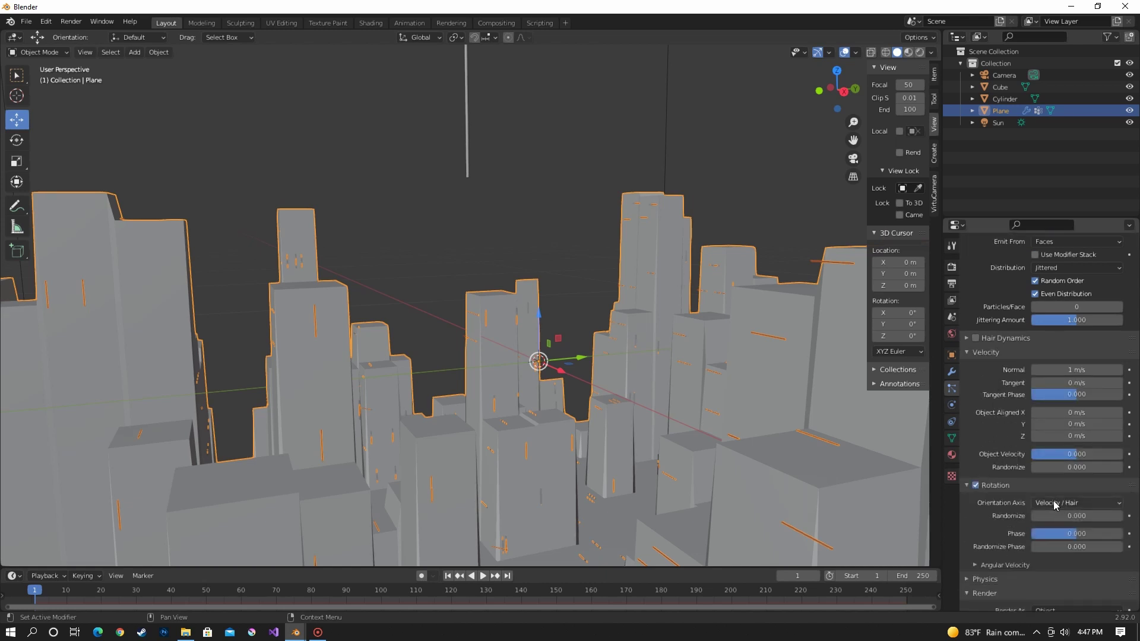
{"action": "left_click", "coordinate": [976, 485]}
{"action": "left_click", "coordinate": [1057, 503]}
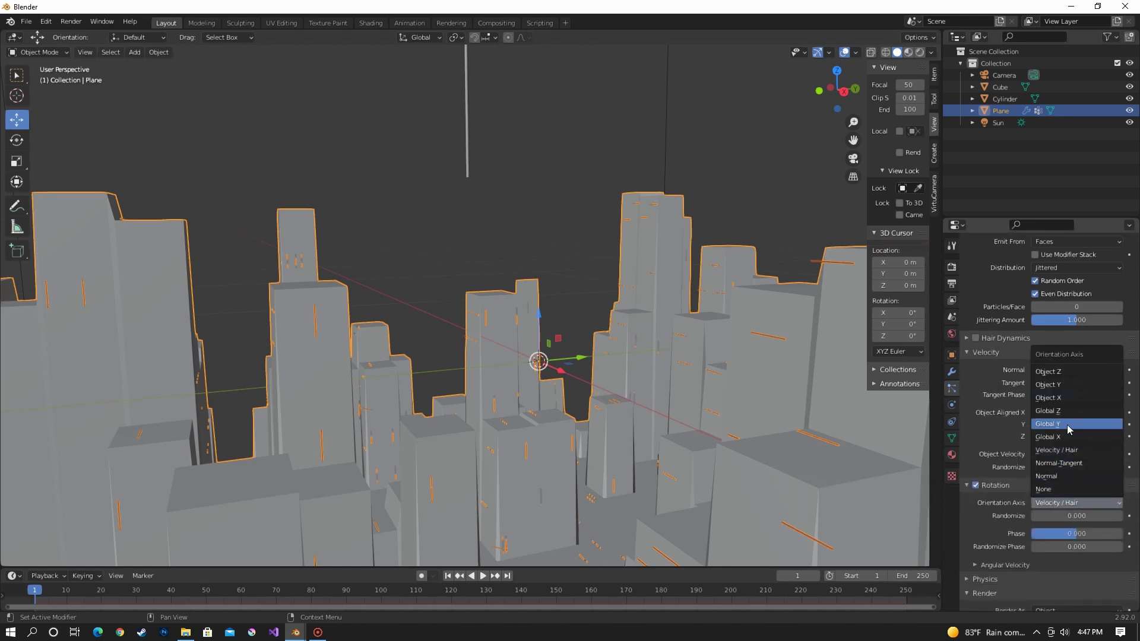
{"action": "left_click", "coordinate": [1066, 399]}
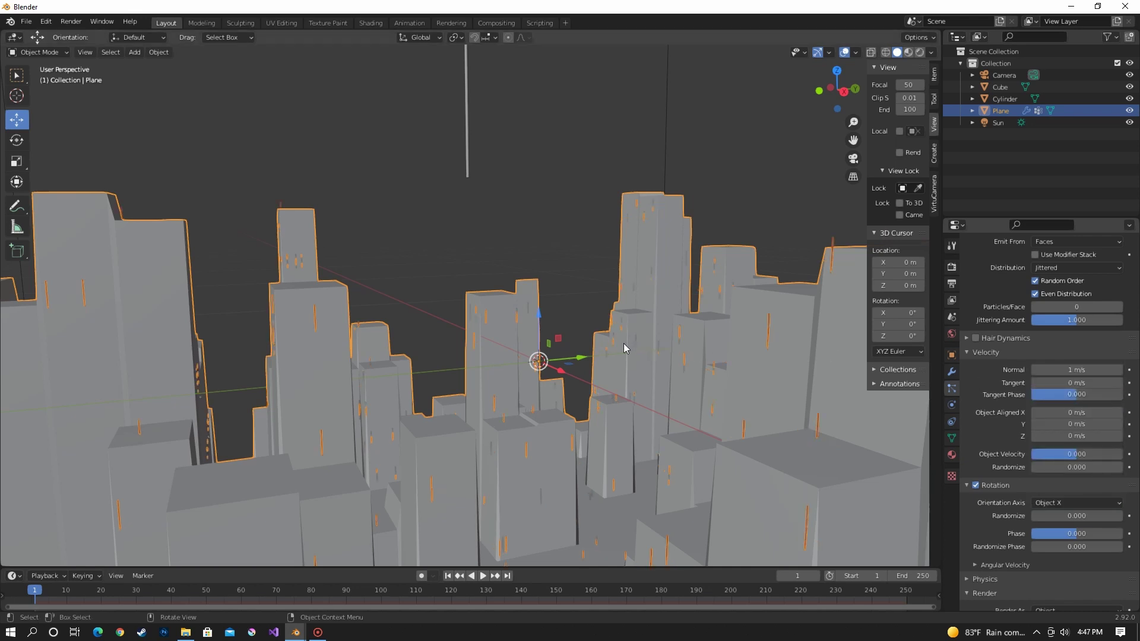
Step: In Weight Paint mode, paint weight 1.000 spots on several building rooftops with the 50 px Add brush
{"action": "middle_click_drag", "start_coordinate": [624, 349], "coordinate": [580, 144]}
{"action": "scroll", "coordinate": [612, 276], "scroll_direction": "up", "scroll_amount": 3}
{"action": "middle_click_drag", "start_coordinate": [478, 142], "coordinate": [463, 148]}
{"action": "left_click", "coordinate": [38, 53]}
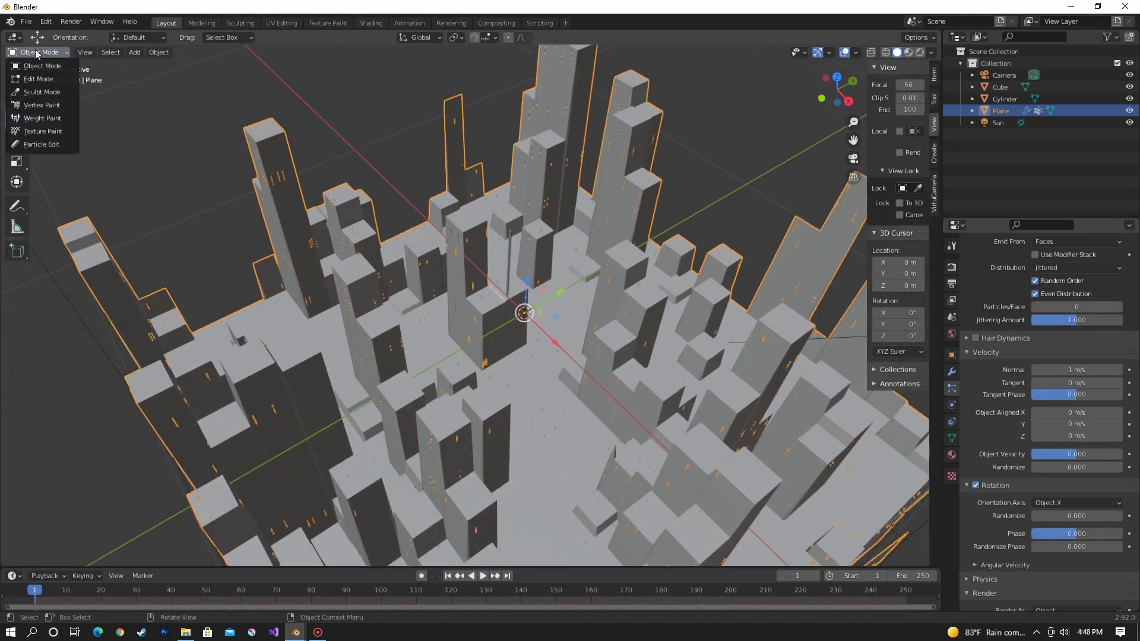
{"action": "left_click", "coordinate": [42, 118]}
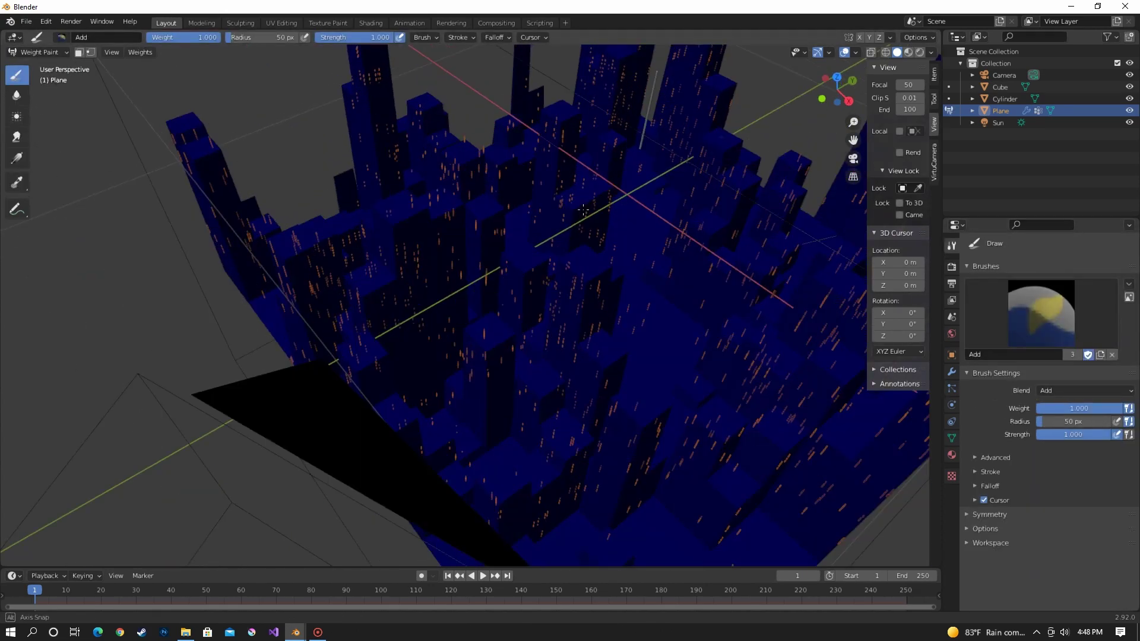
{"action": "mouse_move", "coordinate": [356, 267]}
{"action": "middle_mouse_down"}
{"action": "mouse_move", "coordinate": [503, 313]}
{"action": "mouse_move", "coordinate": [509, 385]}
{"action": "mouse_move", "coordinate": [527, 280]}
{"action": "middle_mouse_up"}
{"action": "scroll", "coordinate": [527, 280], "scroll_direction": "up", "scroll_amount": 3}
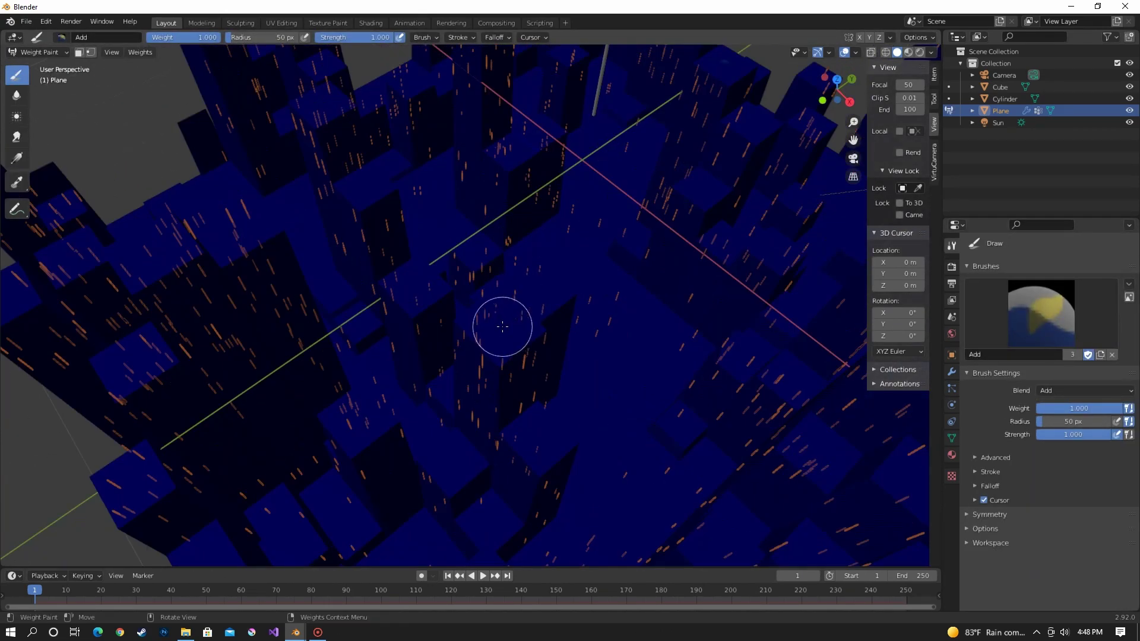
{"action": "left_click", "coordinate": [502, 327]}
{"action": "mouse_move", "coordinate": [499, 326]}
{"action": "middle_mouse_down"}
{"action": "mouse_move", "coordinate": [662, 287]}
{"action": "mouse_move", "coordinate": [628, 313]}
{"action": "mouse_move", "coordinate": [571, 307]}
{"action": "middle_mouse_up"}
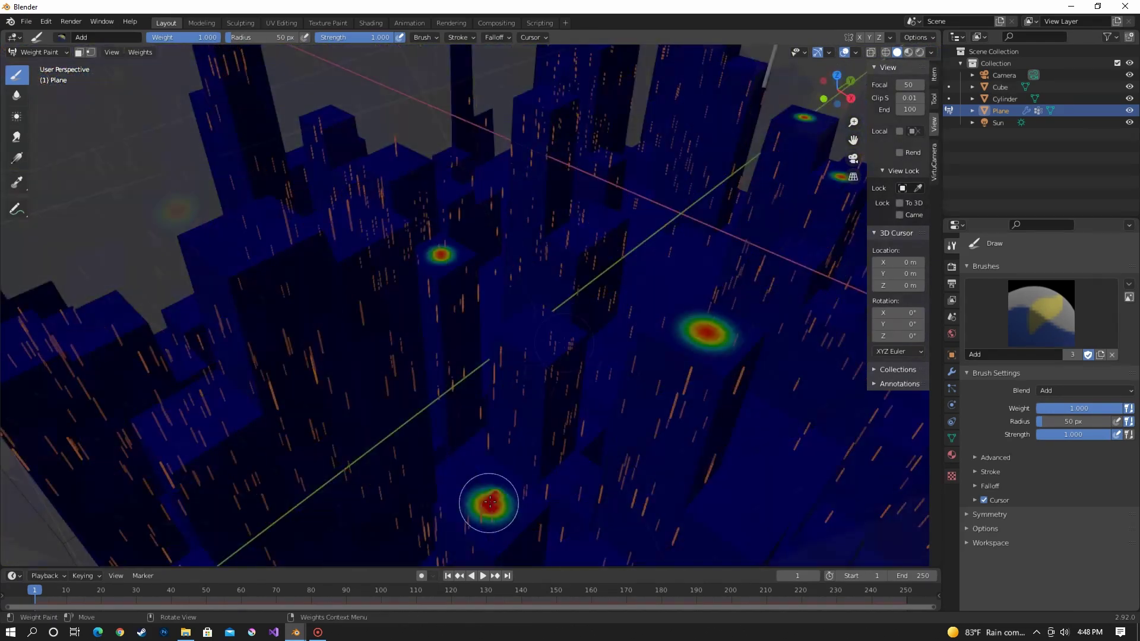
{"action": "scroll", "coordinate": [625, 374], "scroll_direction": "down", "scroll_amount": 5}
{"action": "mouse_move", "coordinate": [645, 357]}
{"action": "middle_mouse_down"}
{"action": "mouse_move", "coordinate": [646, 388]}
{"action": "mouse_move", "coordinate": [609, 352]}
{"action": "middle_mouse_up"}
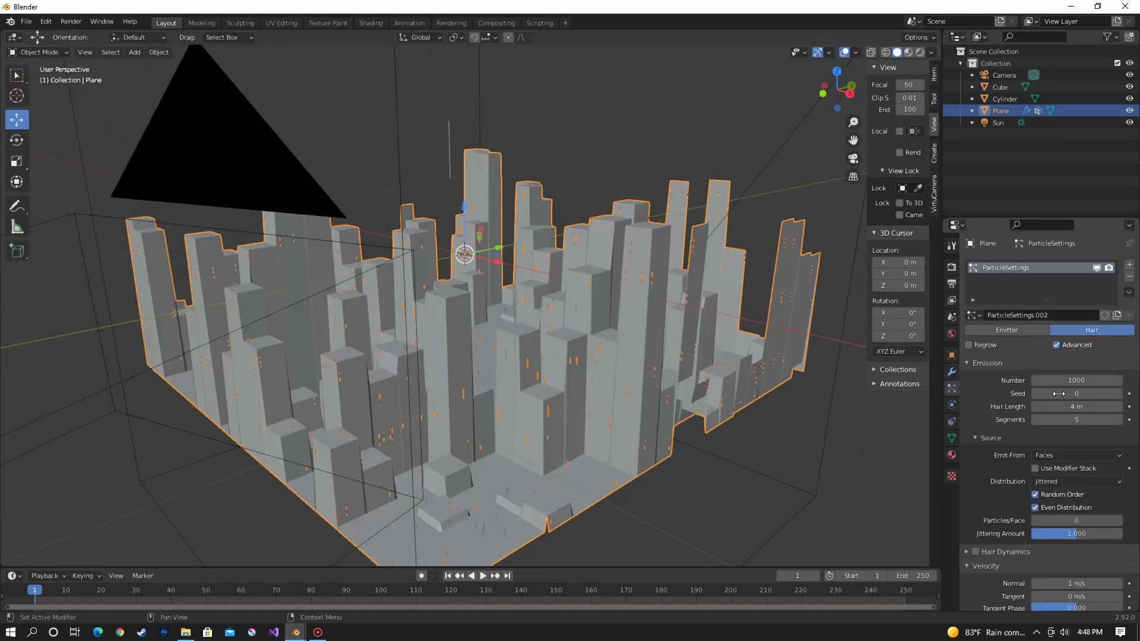
Step: Set the hair particles' Density vertex group to the painted weight group named Group
{"action": "scroll", "coordinate": [1036, 435], "scroll_direction": "down", "scroll_amount": 4}
{"action": "scroll", "coordinate": [1037, 435], "scroll_direction": "down", "scroll_amount": 15}
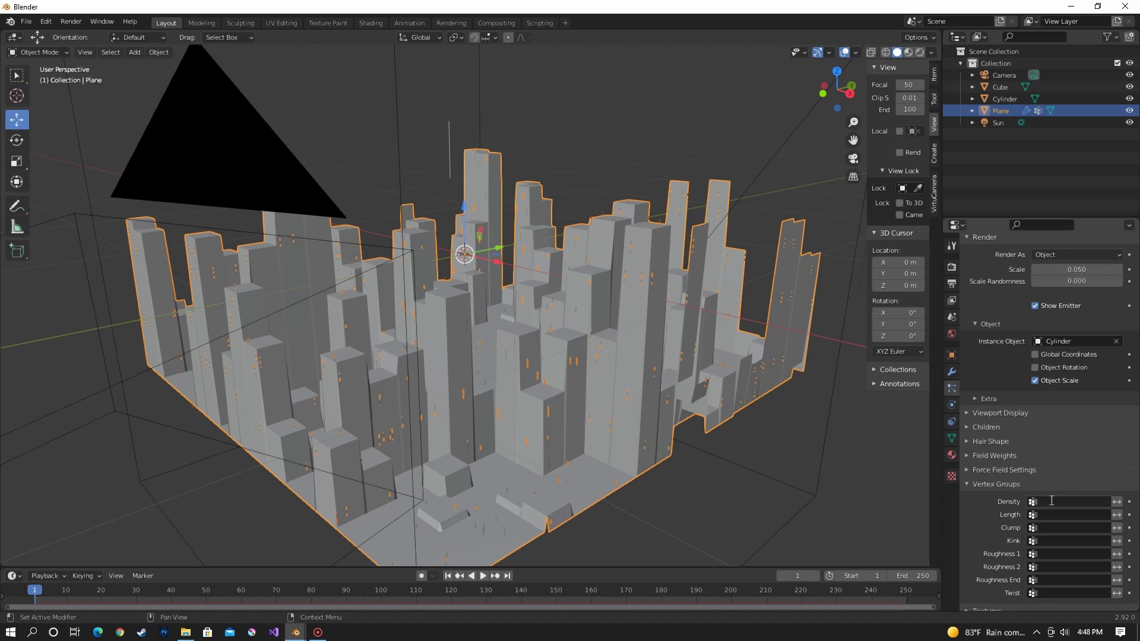
{"action": "left_click", "coordinate": [1051, 501]}
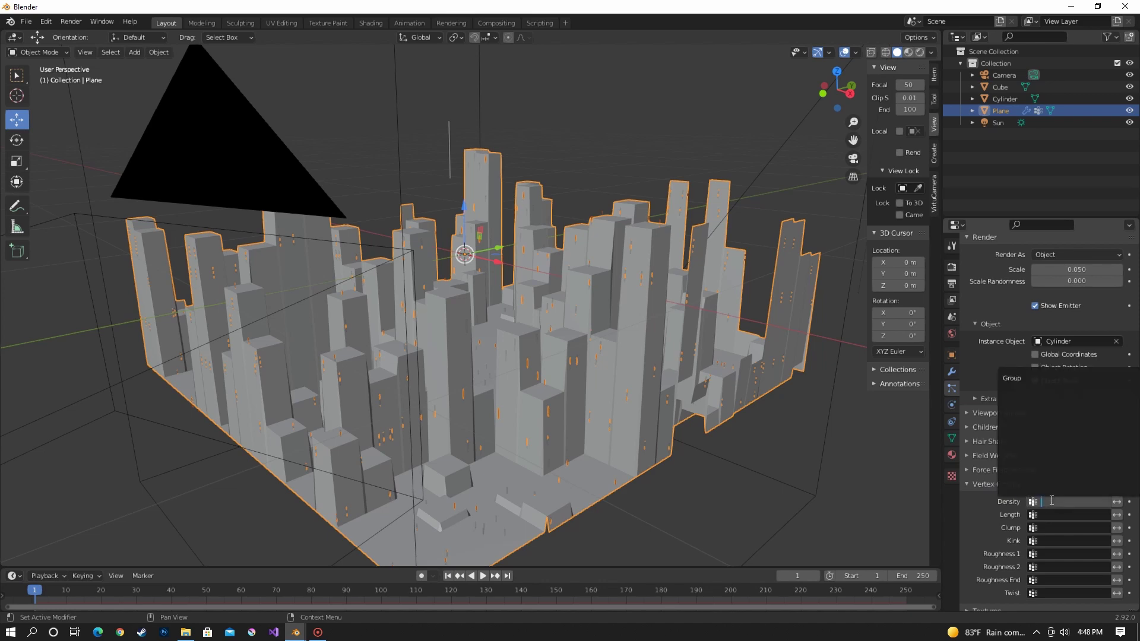
{"action": "left_click", "coordinate": [1025, 378]}
{"action": "scroll", "coordinate": [654, 294], "scroll_direction": "up", "scroll_amount": 8}
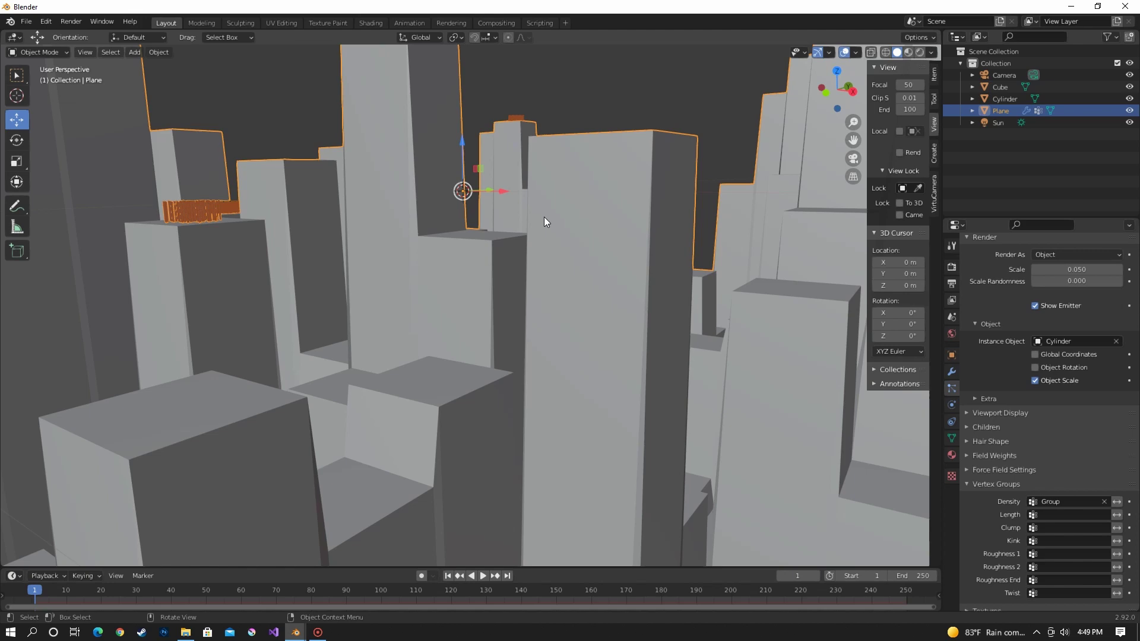
Step: Move the source Cylinder straight down along Z until it lies below the city
{"action": "scroll", "coordinate": [537, 210], "scroll_direction": "down", "scroll_amount": 6}
{"action": "middle_click_drag", "start_coordinate": [603, 416], "coordinate": [473, 208]}
{"action": "left_click", "coordinate": [467, 201]}
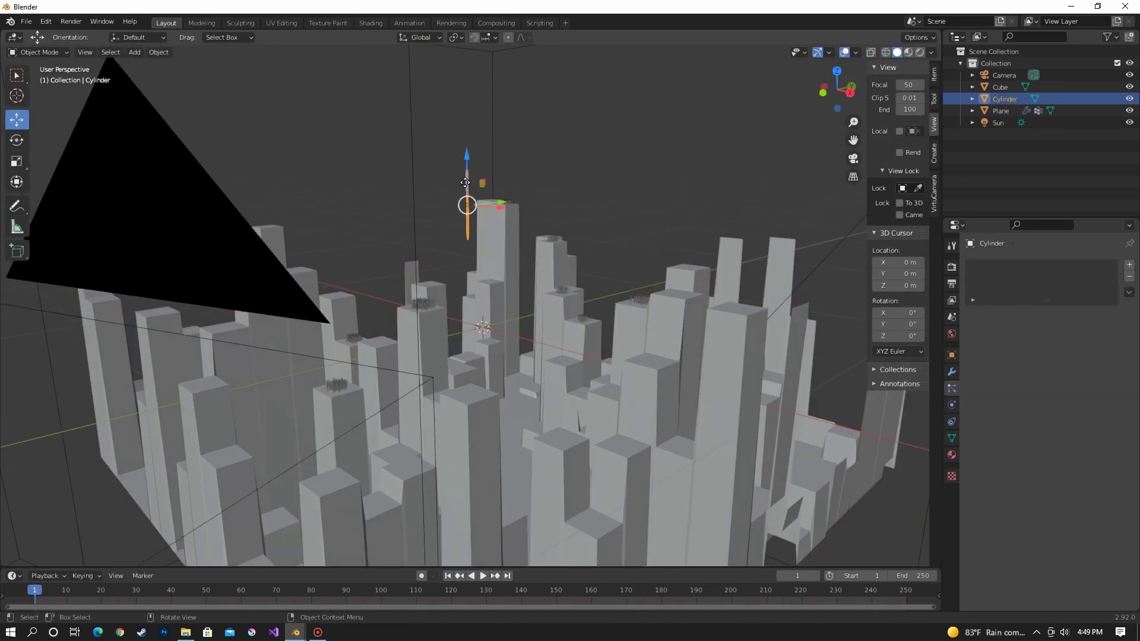
{"action": "left_click_drag", "start_coordinate": [466, 182], "coordinate": [497, 550]}
{"action": "scroll", "coordinate": [441, 393], "scroll_direction": "up", "scroll_amount": 3}
Step: On the city plane's hair particles, reduce the emission Number to 9 and set the Hair Length to 9.98 m
{"action": "left_click", "coordinate": [369, 287]}
{"action": "middle_click_drag", "start_coordinate": [472, 335], "coordinate": [588, 356], "text": "shift"}
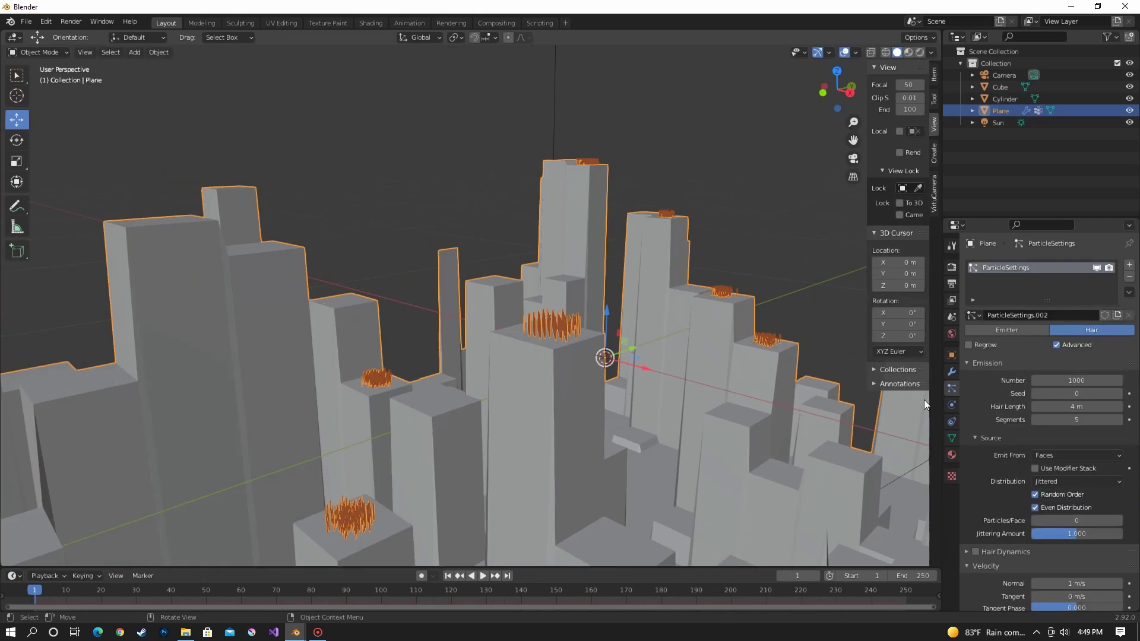
{"action": "left_click_drag", "start_coordinate": [1076, 381], "coordinate": [760, 380]}
{"action": "key", "text": "KP_0"}
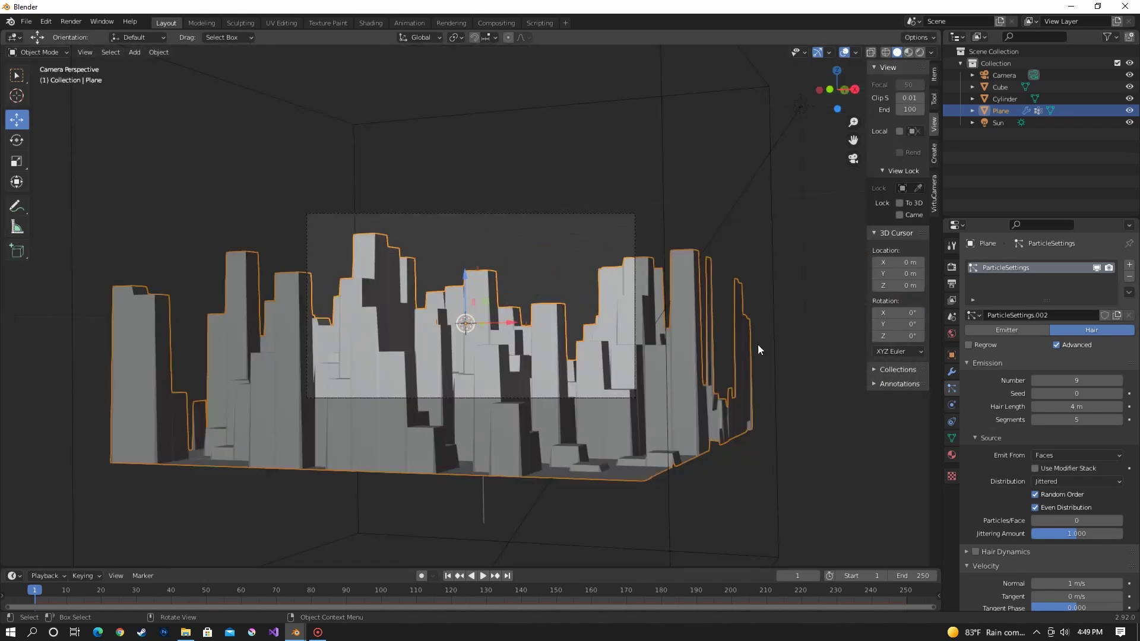
{"action": "scroll", "coordinate": [758, 344], "scroll_direction": "up", "scroll_amount": 5}
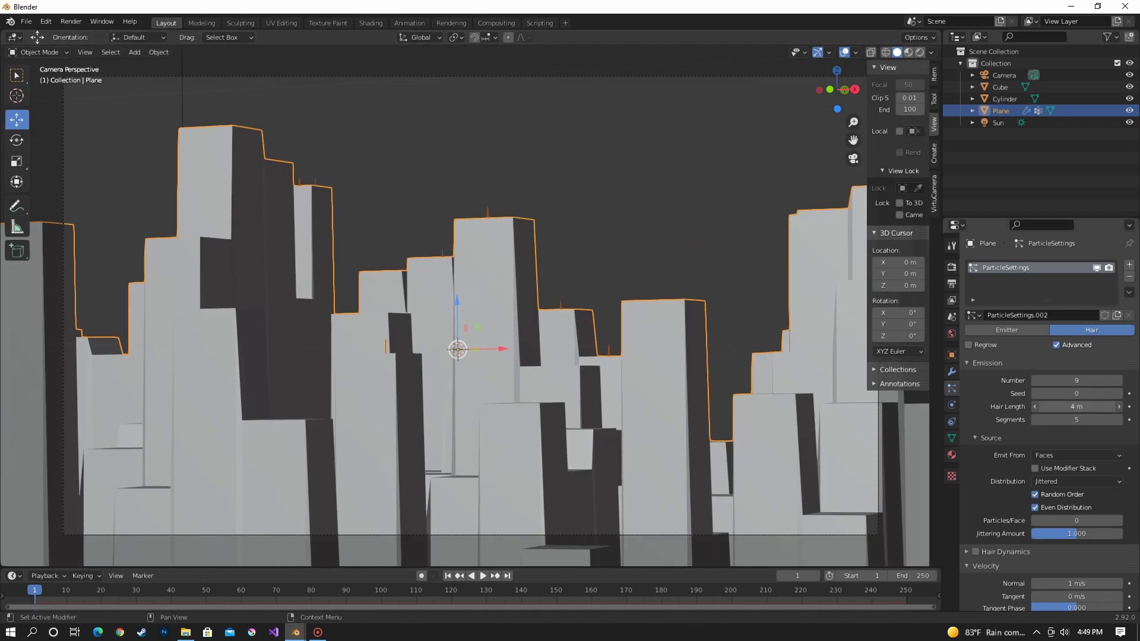
{"action": "left_click_drag", "start_coordinate": [1076, 407], "coordinate": [1111, 407]}
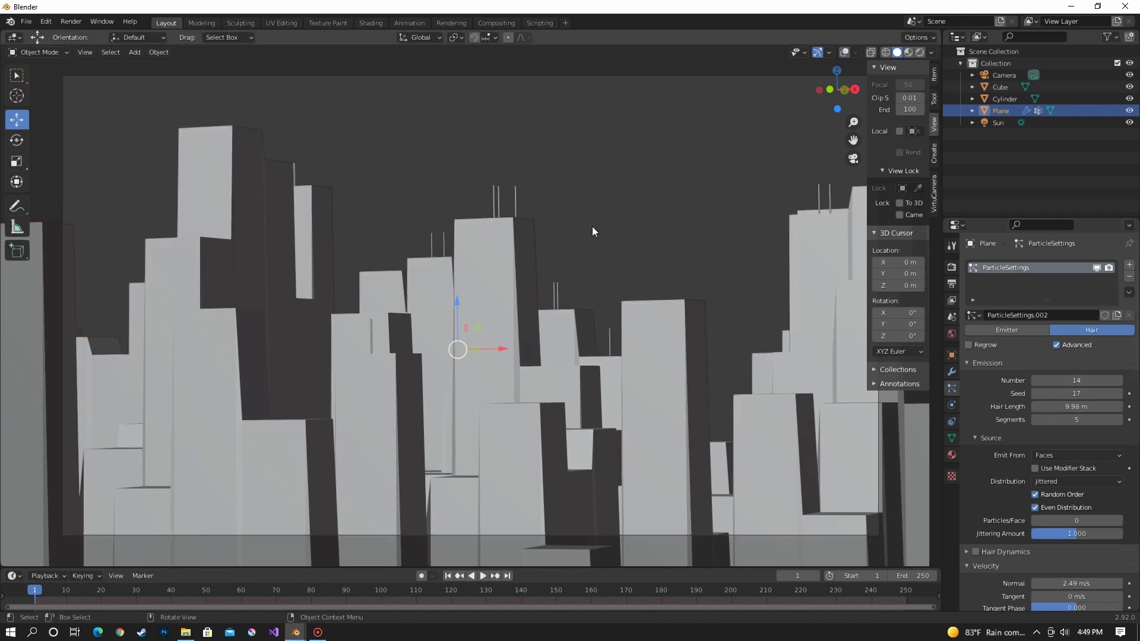
Step: Preview the camera view in Rendered shading and open the viewport overlay settings
{"action": "left_click", "coordinate": [55, 55]}
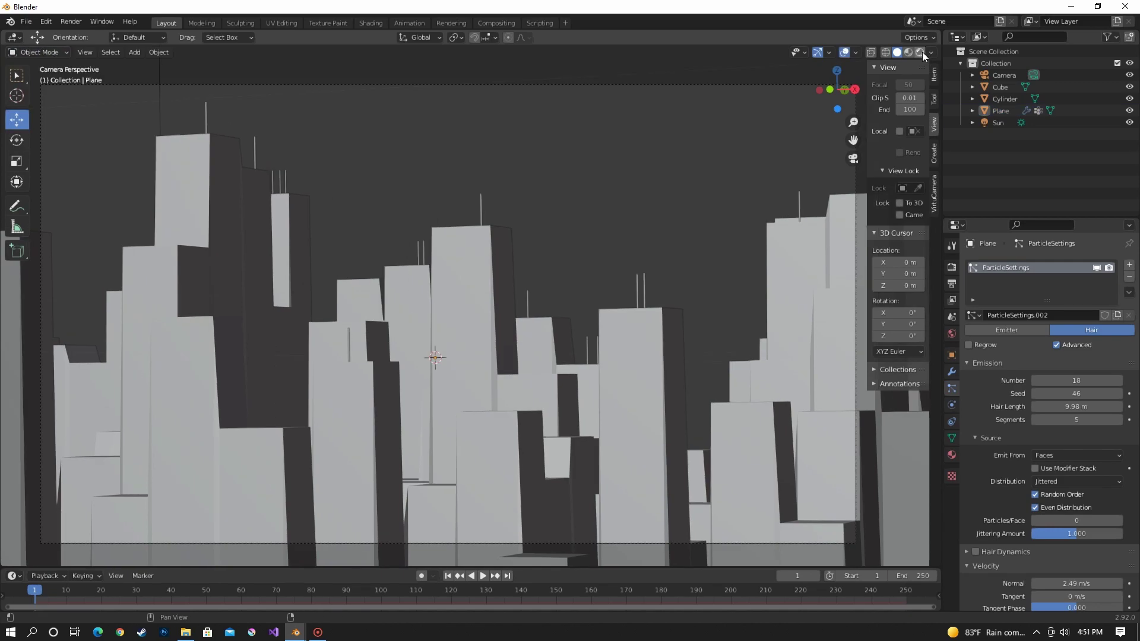
{"action": "left_click", "coordinate": [920, 52]}
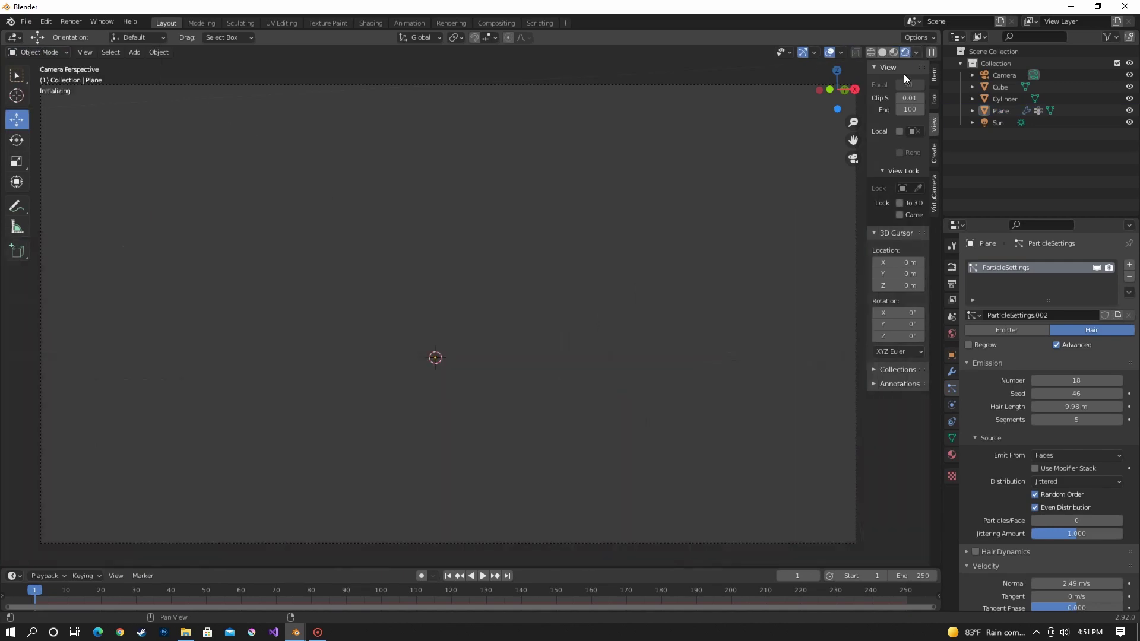
{"action": "left_click", "coordinate": [829, 52]}
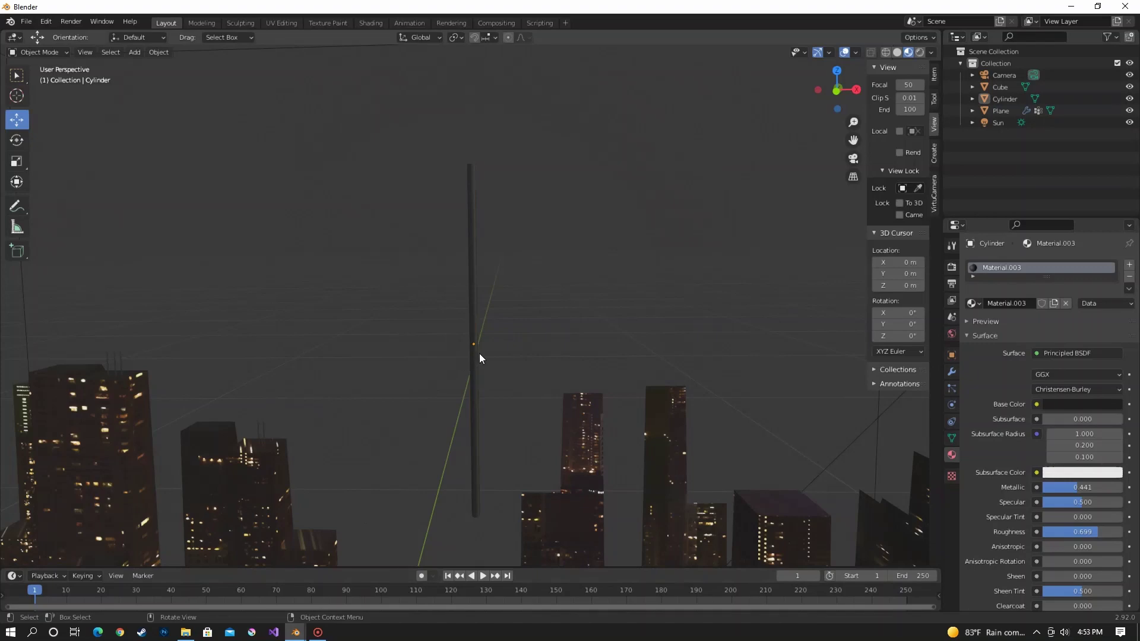
Step: Add a loop cut around the source Cylinder's mesh and slide it up close to the antenna's tip
{"action": "left_click", "coordinate": [479, 354]}
{"action": "middle_click_drag", "start_coordinate": [523, 197], "coordinate": [531, 250], "text": "shift"}
{"action": "scroll", "coordinate": [536, 175], "scroll_direction": "up", "scroll_amount": 3}
{"action": "scroll", "coordinate": [523, 226], "scroll_direction": "down", "scroll_amount": 5}
{"action": "key", "text": "Tab"}
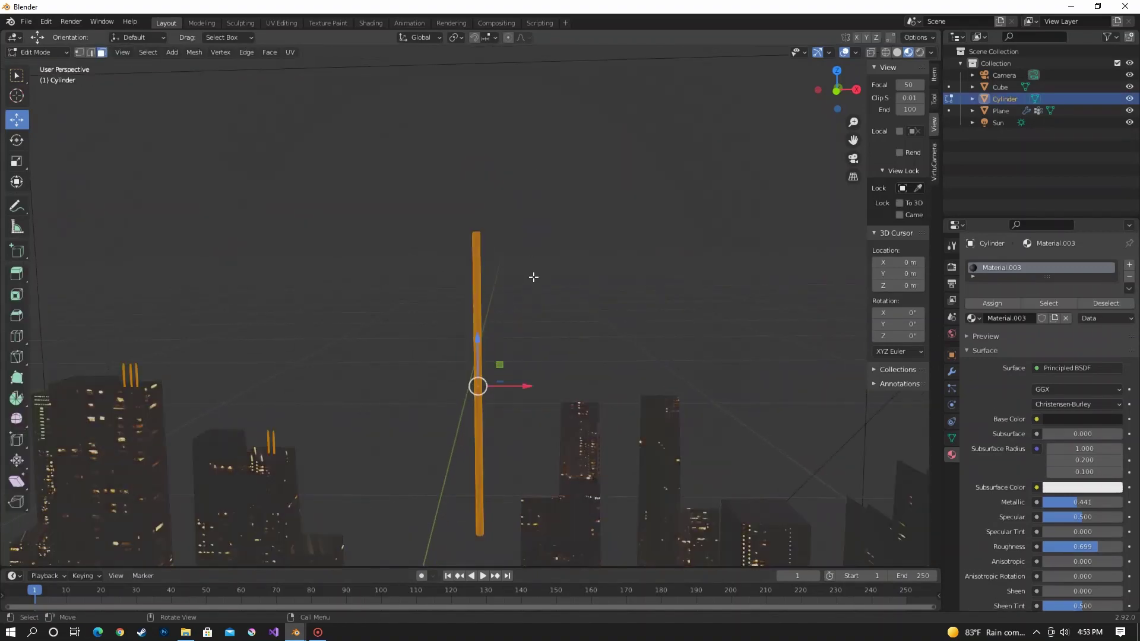
{"action": "scroll", "coordinate": [501, 264], "scroll_direction": "up", "scroll_amount": 4}
{"action": "scroll", "coordinate": [266, 209], "scroll_direction": "up", "scroll_amount": 4}
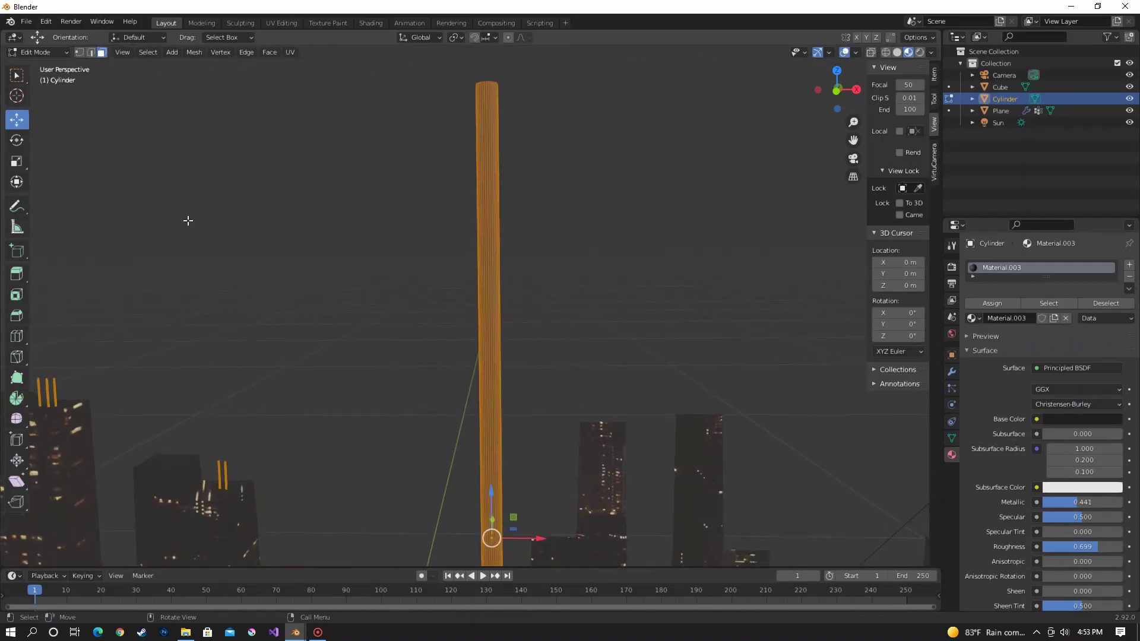
{"action": "left_click", "coordinate": [17, 336]}
{"action": "scroll", "coordinate": [529, 336], "scroll_direction": "down", "scroll_amount": 2}
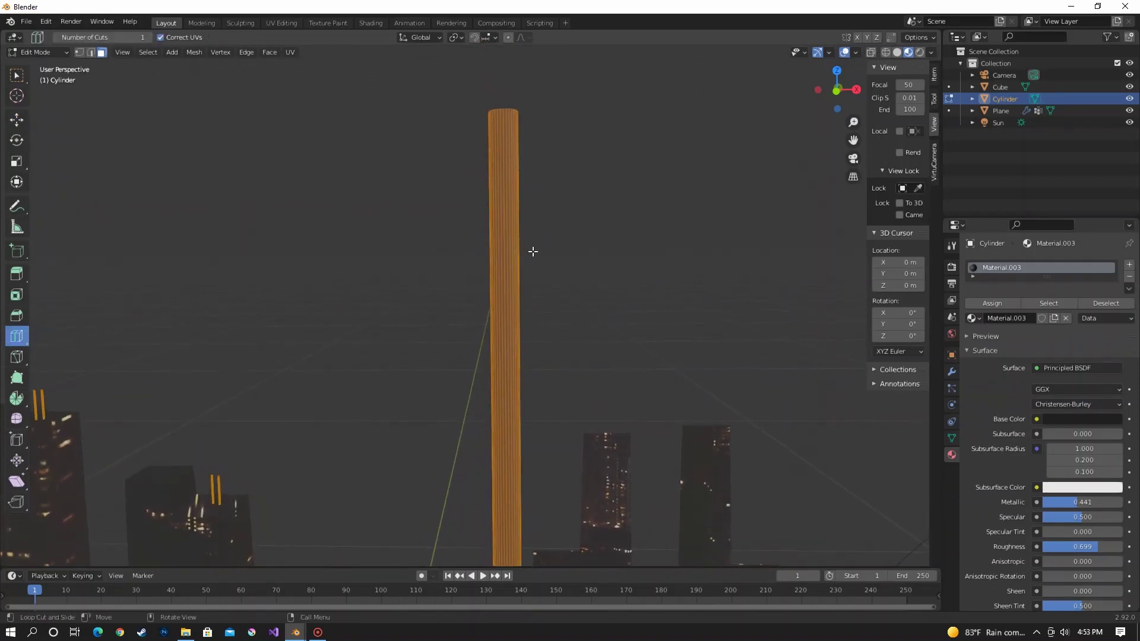
{"action": "scroll", "coordinate": [534, 465], "scroll_direction": "down", "scroll_amount": 3}
{"action": "left_click_drag", "start_coordinate": [495, 486], "coordinate": [499, 456]}
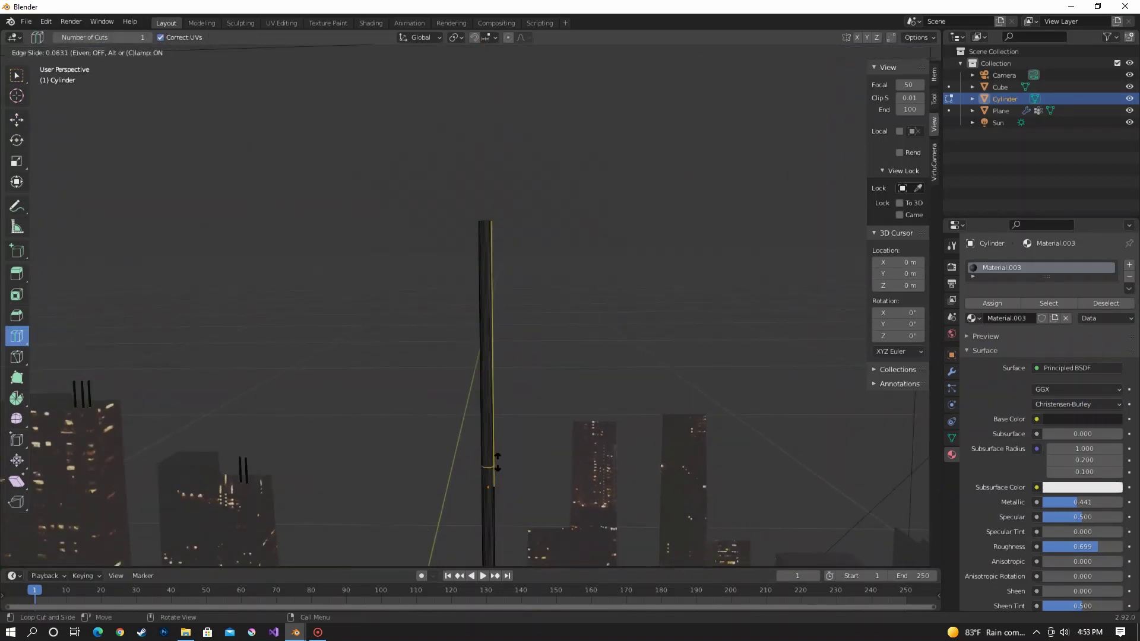
{"action": "left_click_drag", "start_coordinate": [549, 277], "coordinate": [563, 237]}
Step: Select the faces of the antenna's tip above the loop cut and assign a new second material to them
{"action": "middle_click_drag", "start_coordinate": [562, 237], "coordinate": [484, 326]}
{"action": "scroll", "coordinate": [484, 326], "scroll_direction": "up", "scroll_amount": 2}
{"action": "left_click", "coordinate": [101, 52]}
{"action": "left_click", "coordinate": [17, 119]}
{"action": "middle_click_drag", "start_coordinate": [463, 214], "coordinate": [455, 248]}
{"action": "key", "text": "c"}
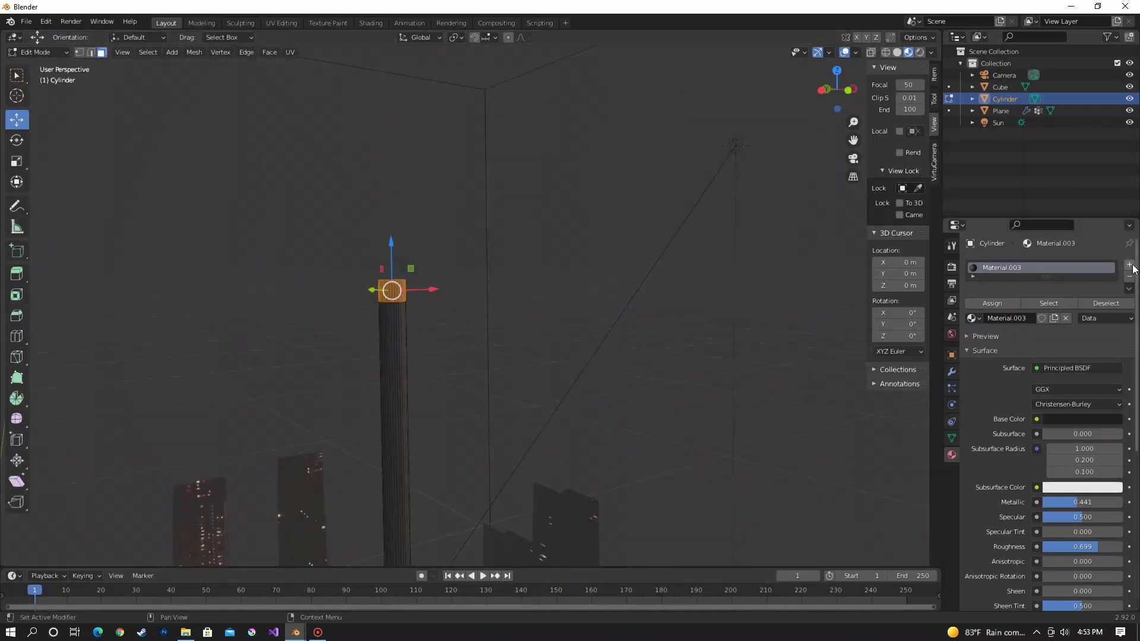
{"action": "left_click", "coordinate": [1128, 265]}
{"action": "left_click", "coordinate": [1050, 347]}
{"action": "left_click", "coordinate": [992, 330]}
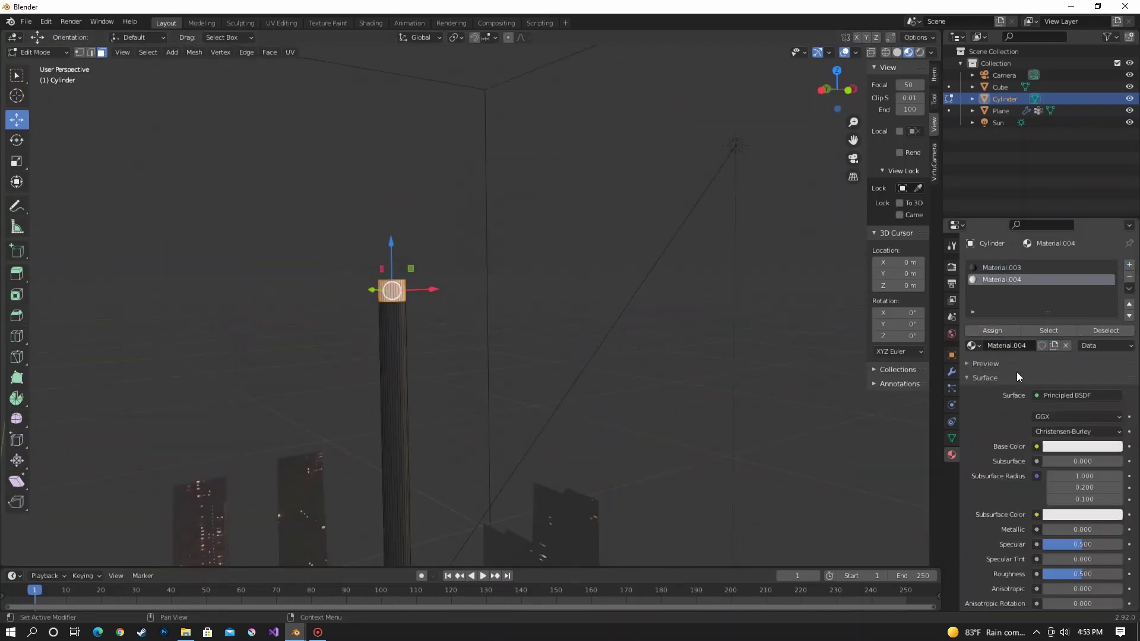
Step: Change the tip material's surface shader to Emission and give it a red colour
{"action": "left_click", "coordinate": [1065, 396]}
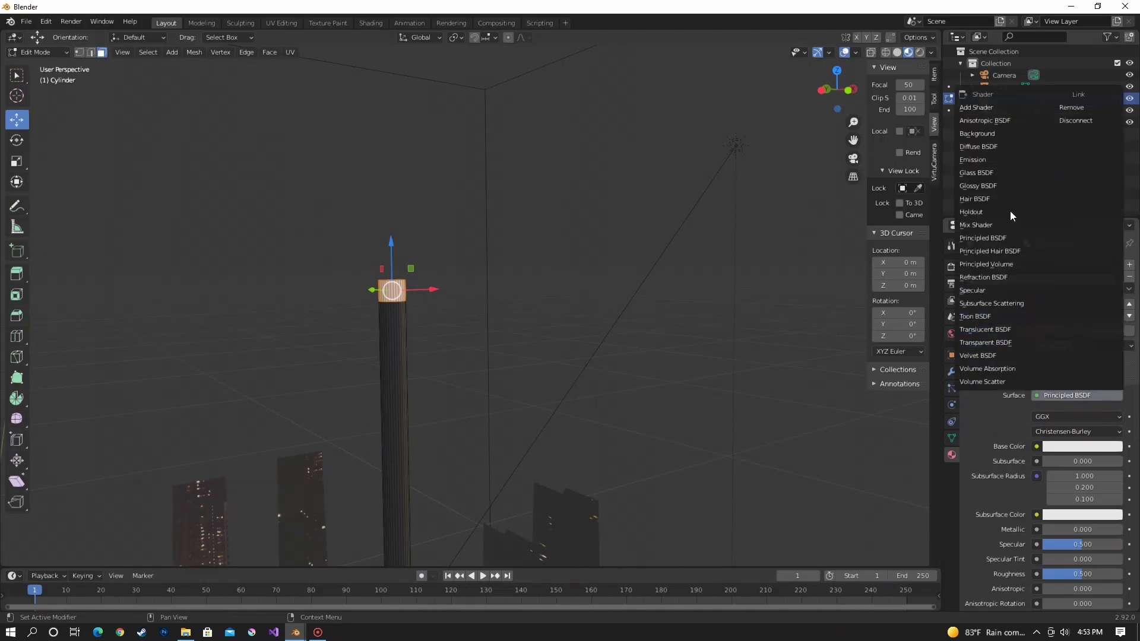
{"action": "left_click", "coordinate": [997, 160]}
{"action": "left_click", "coordinate": [1082, 416]}
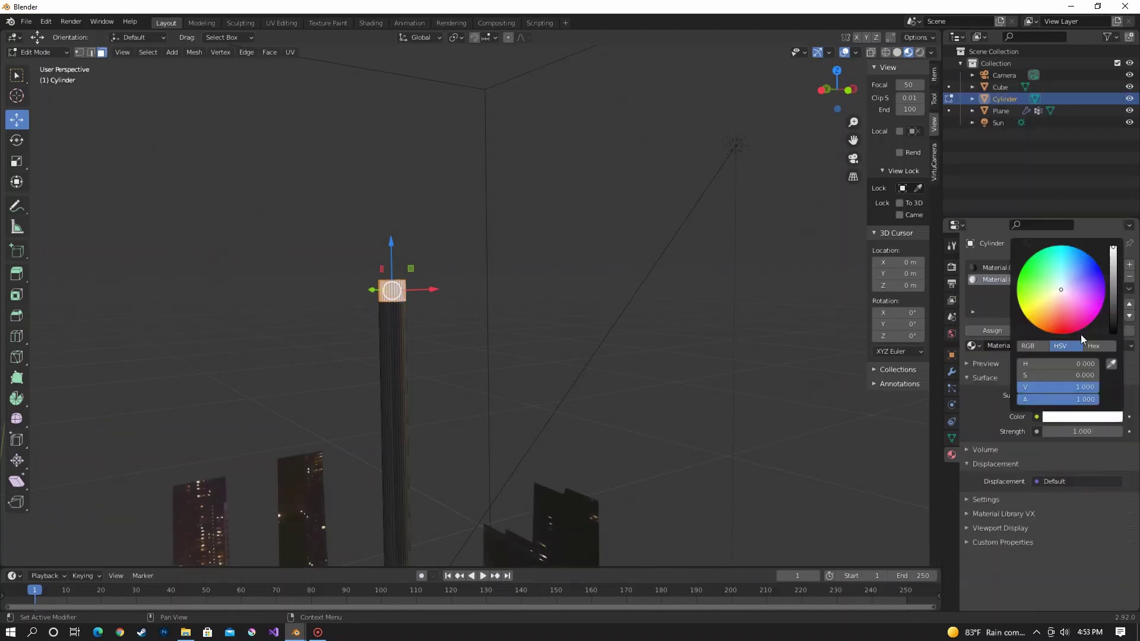
{"action": "left_click", "coordinate": [1063, 308]}
{"action": "left_click_drag", "start_coordinate": [1063, 309], "coordinate": [1059, 326]}
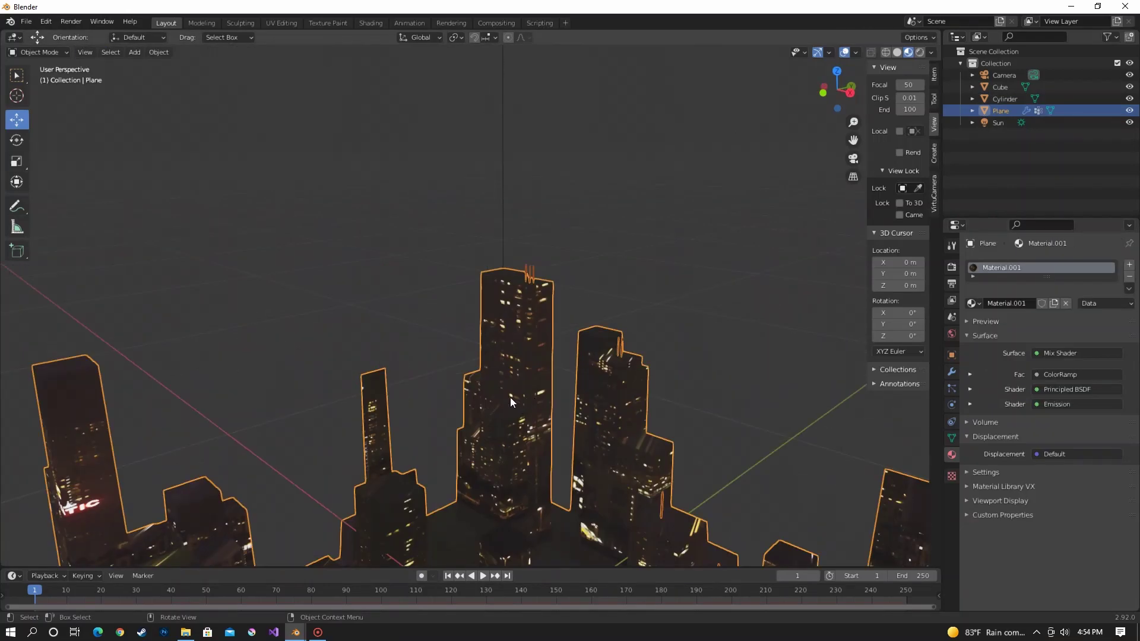
Step: Set the rotation Phase of the city plane's hair particles to 1.000 to flip the rooftop antennas
{"action": "middle_click_drag", "start_coordinate": [511, 397], "coordinate": [561, 460]}
{"action": "scroll", "coordinate": [223, 262], "scroll_direction": "up", "scroll_amount": 4}
{"action": "middle_click_drag", "start_coordinate": [223, 262], "coordinate": [617, 111], "text": "shift"}
{"action": "scroll", "coordinate": [658, 358], "scroll_direction": "up", "scroll_amount": 3}
{"action": "scroll", "coordinate": [646, 322], "scroll_direction": "up", "scroll_amount": 4}
{"action": "scroll", "coordinate": [623, 240], "scroll_direction": "down", "scroll_amount": 8}
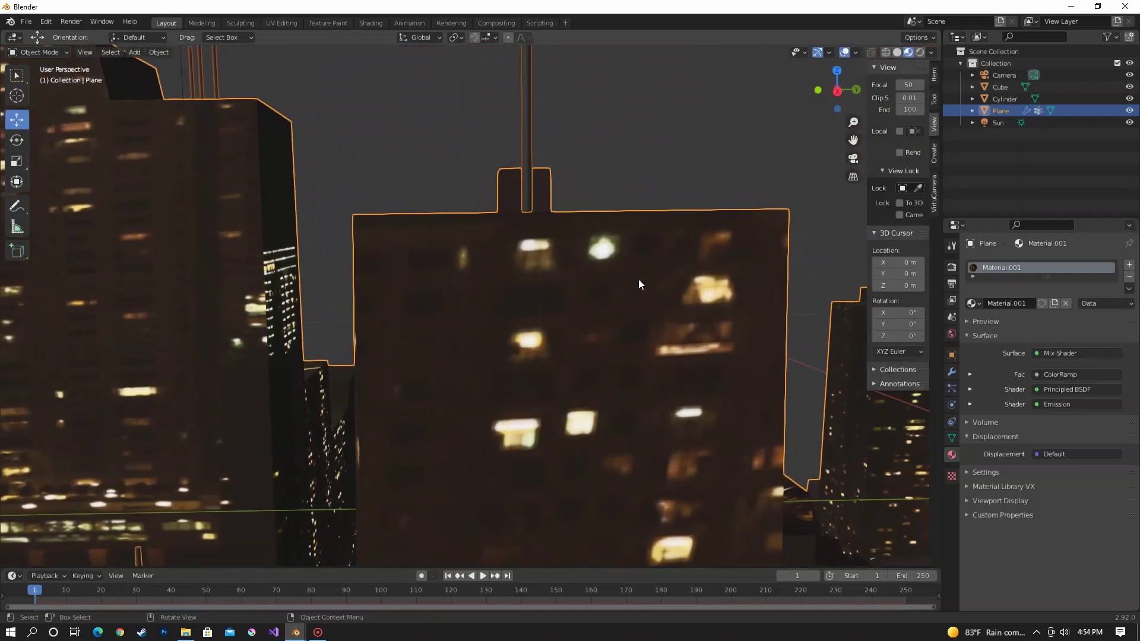
{"action": "left_click", "coordinate": [952, 389]}
{"action": "scroll", "coordinate": [1020, 445], "scroll_direction": "down", "scroll_amount": 3}
{"action": "scroll", "coordinate": [1020, 449], "scroll_direction": "down", "scroll_amount": 1}
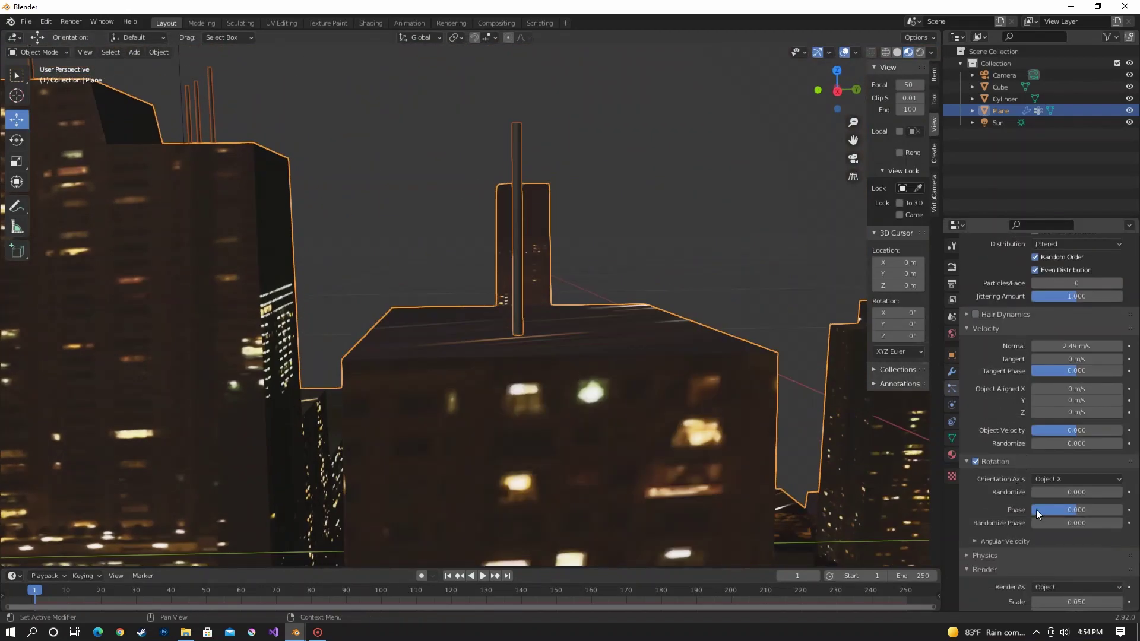
{"action": "left_click_drag", "start_coordinate": [1035, 510], "coordinate": [1122, 510]}
Step: Deselect the city and check the rooftop antennas through the scene camera
{"action": "middle_click_drag", "start_coordinate": [718, 386], "coordinate": [659, 246]}
{"action": "left_click", "coordinate": [660, 208]}
{"action": "key", "text": "KP_0"}
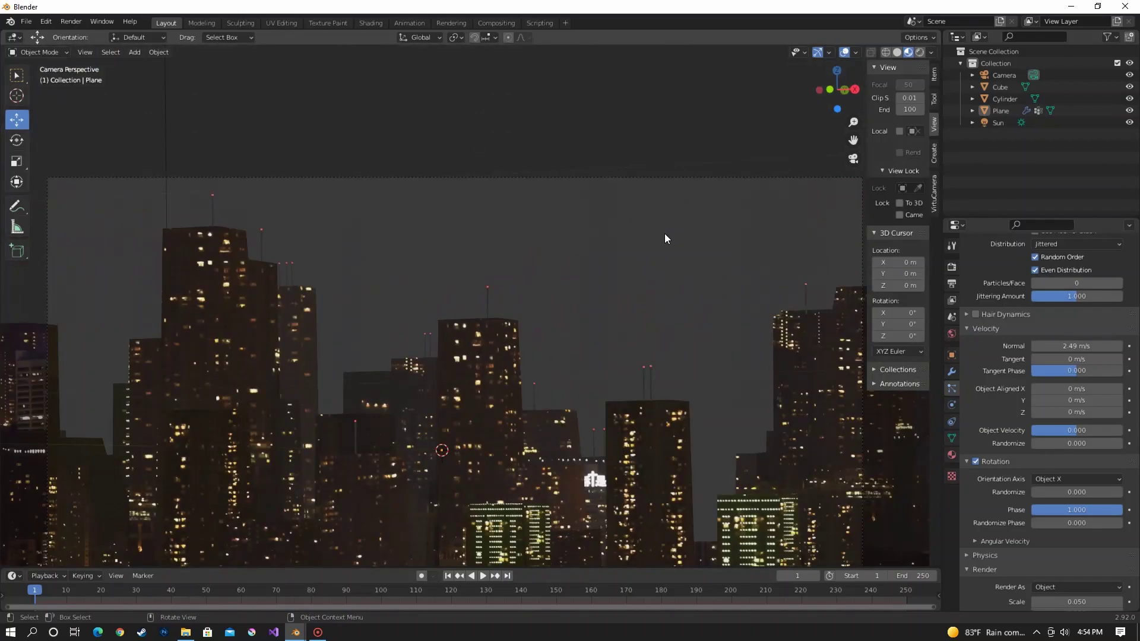
{"action": "scroll", "coordinate": [645, 180], "scroll_direction": "up", "scroll_amount": 1}
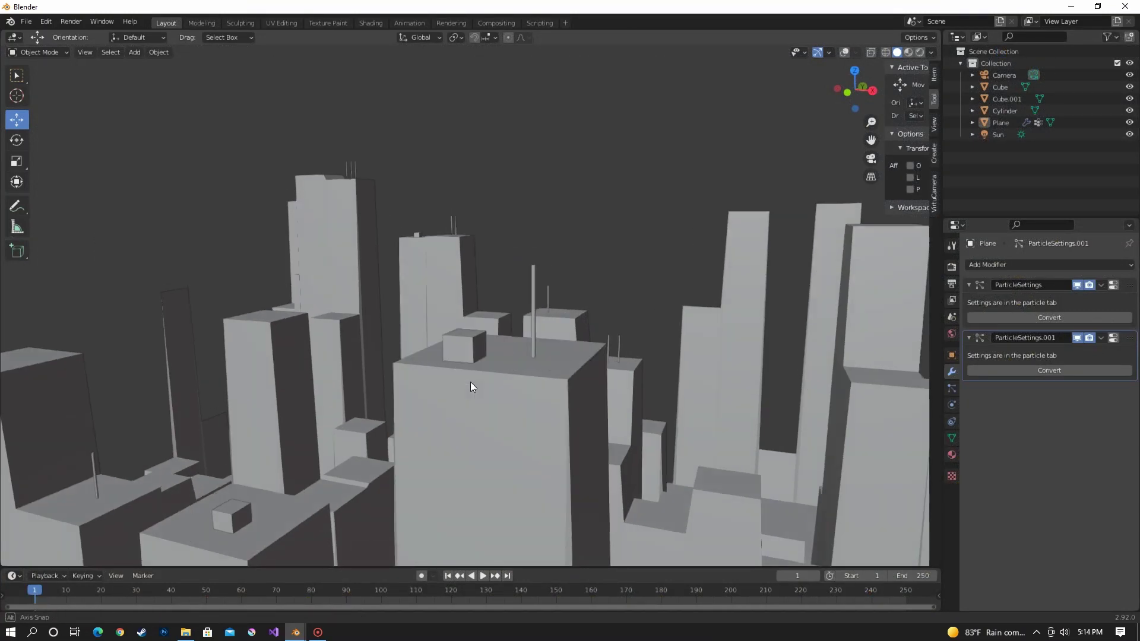
{"action": "key", "text": "KP_0"}
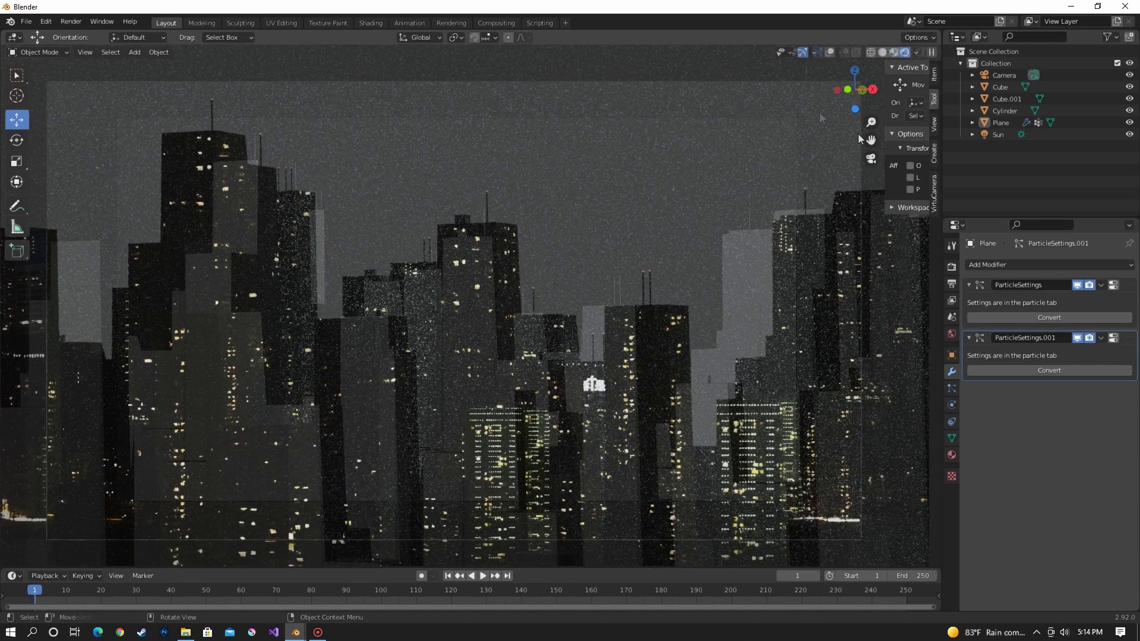